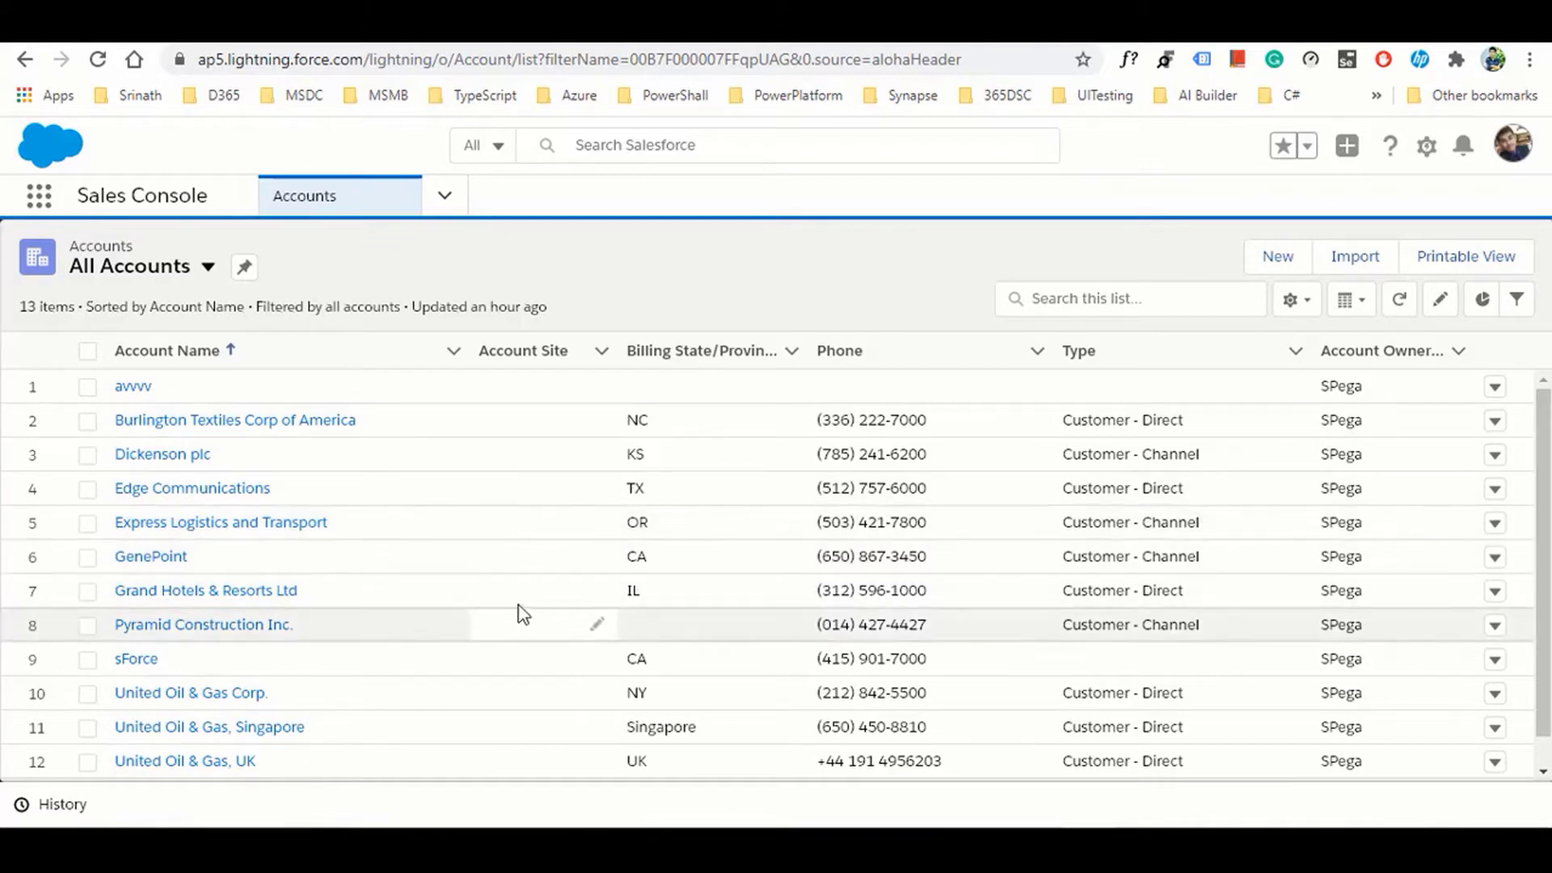
Examine the available list views, list view controls and display options for the All Accounts list
click(209, 275)
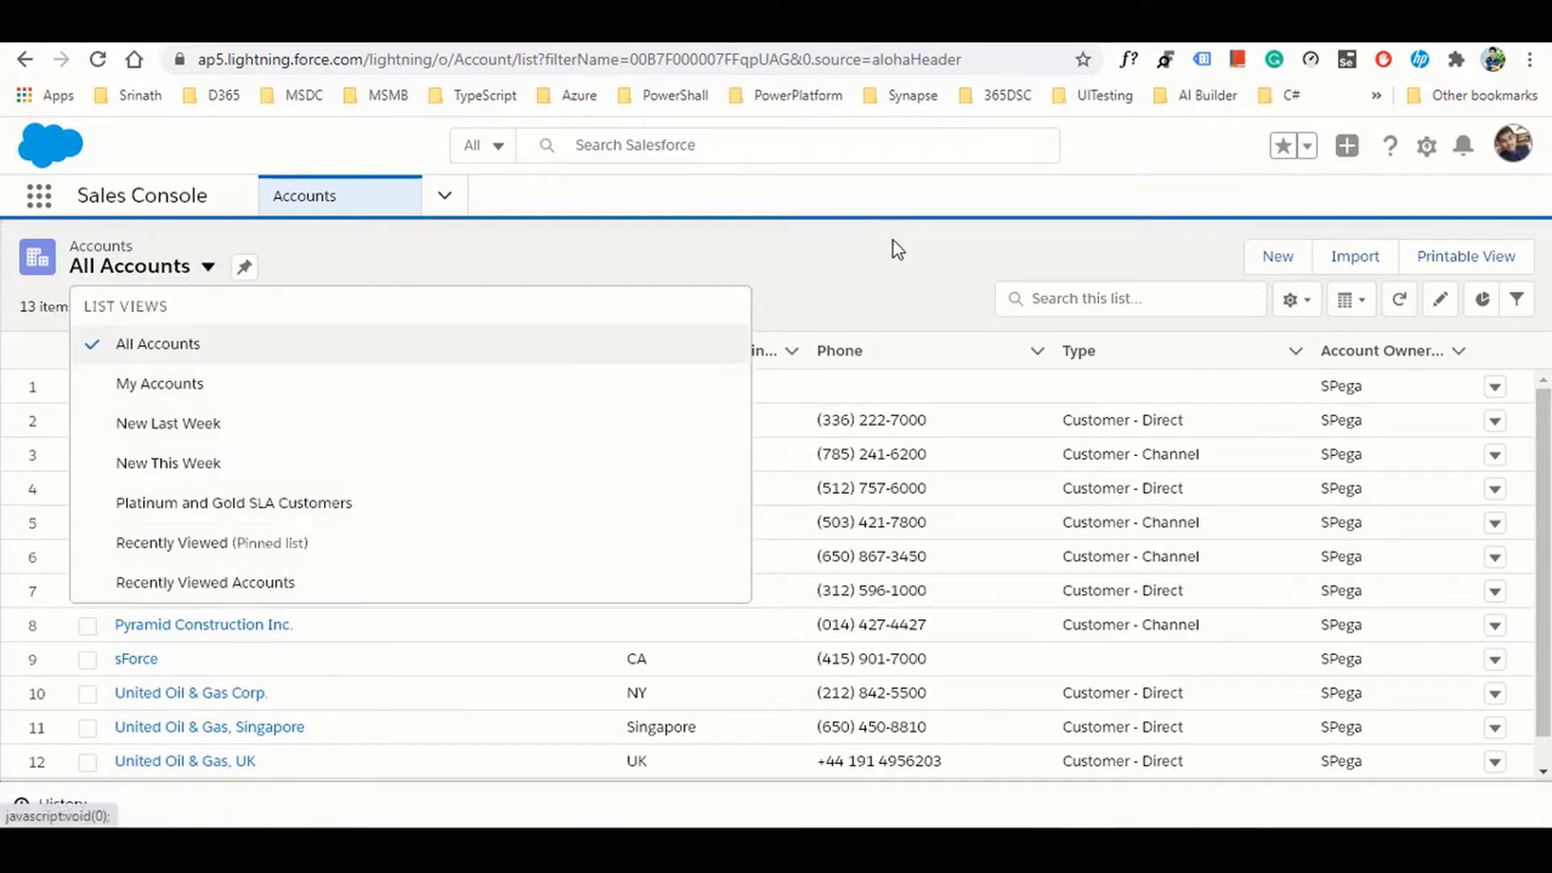
click(1279, 258)
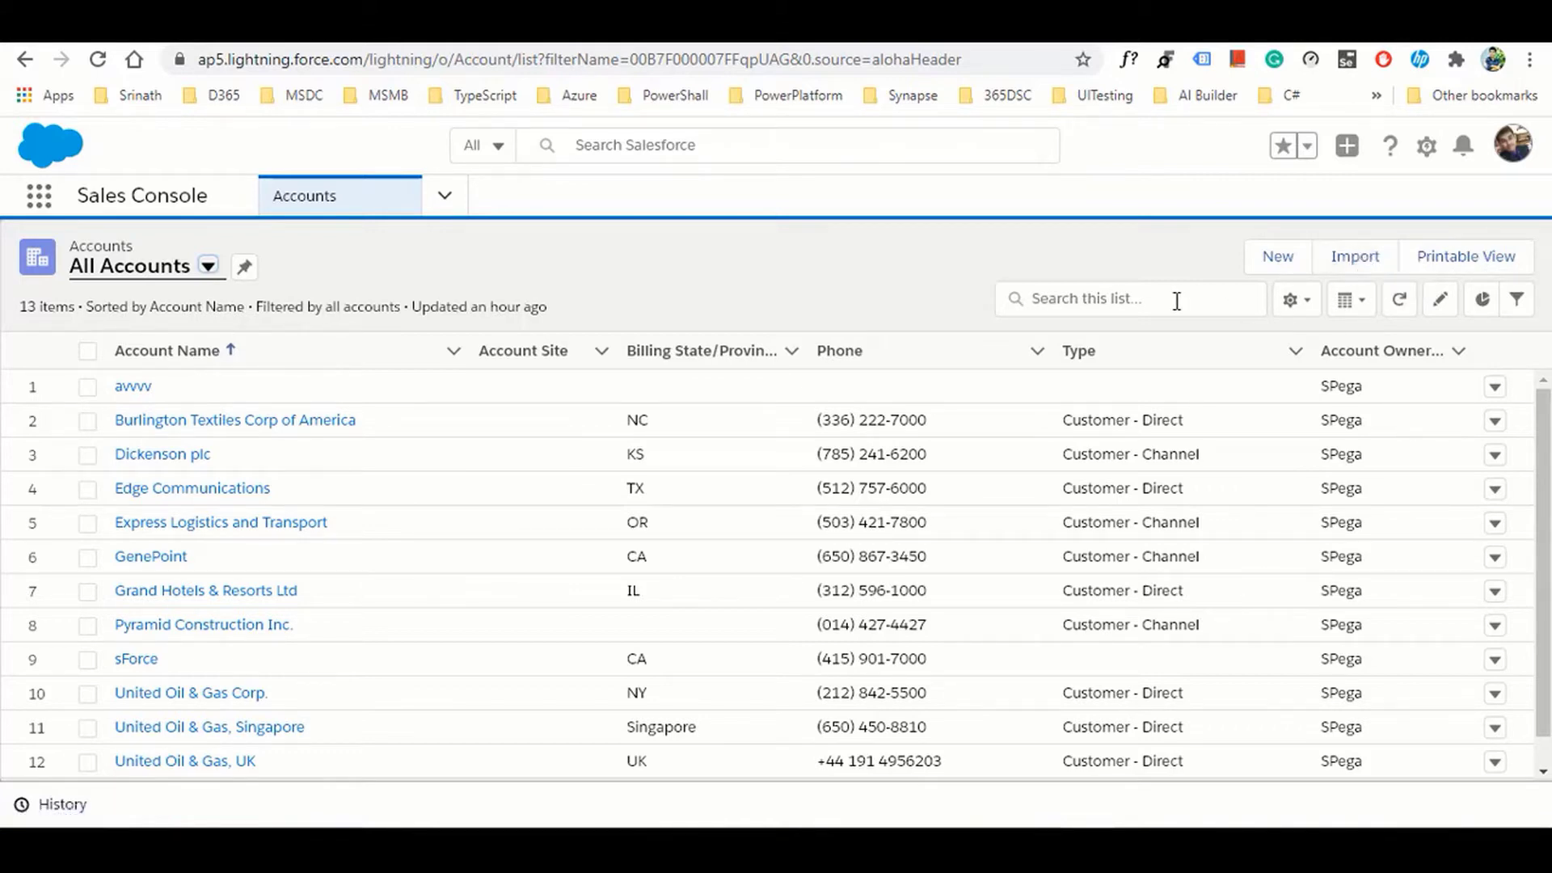
click(1296, 304)
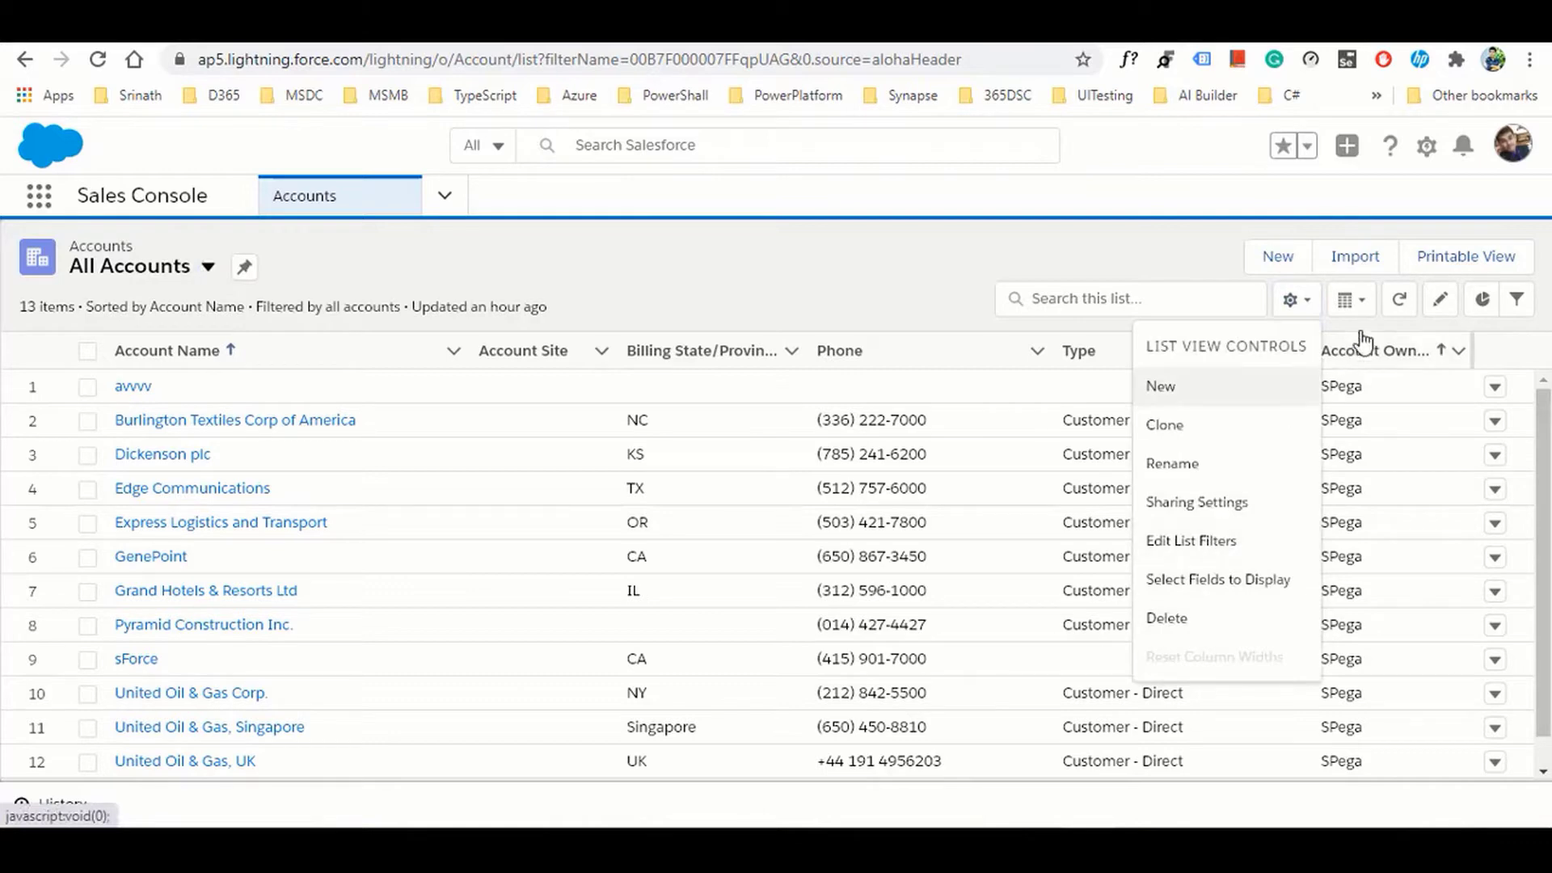
click(1366, 306)
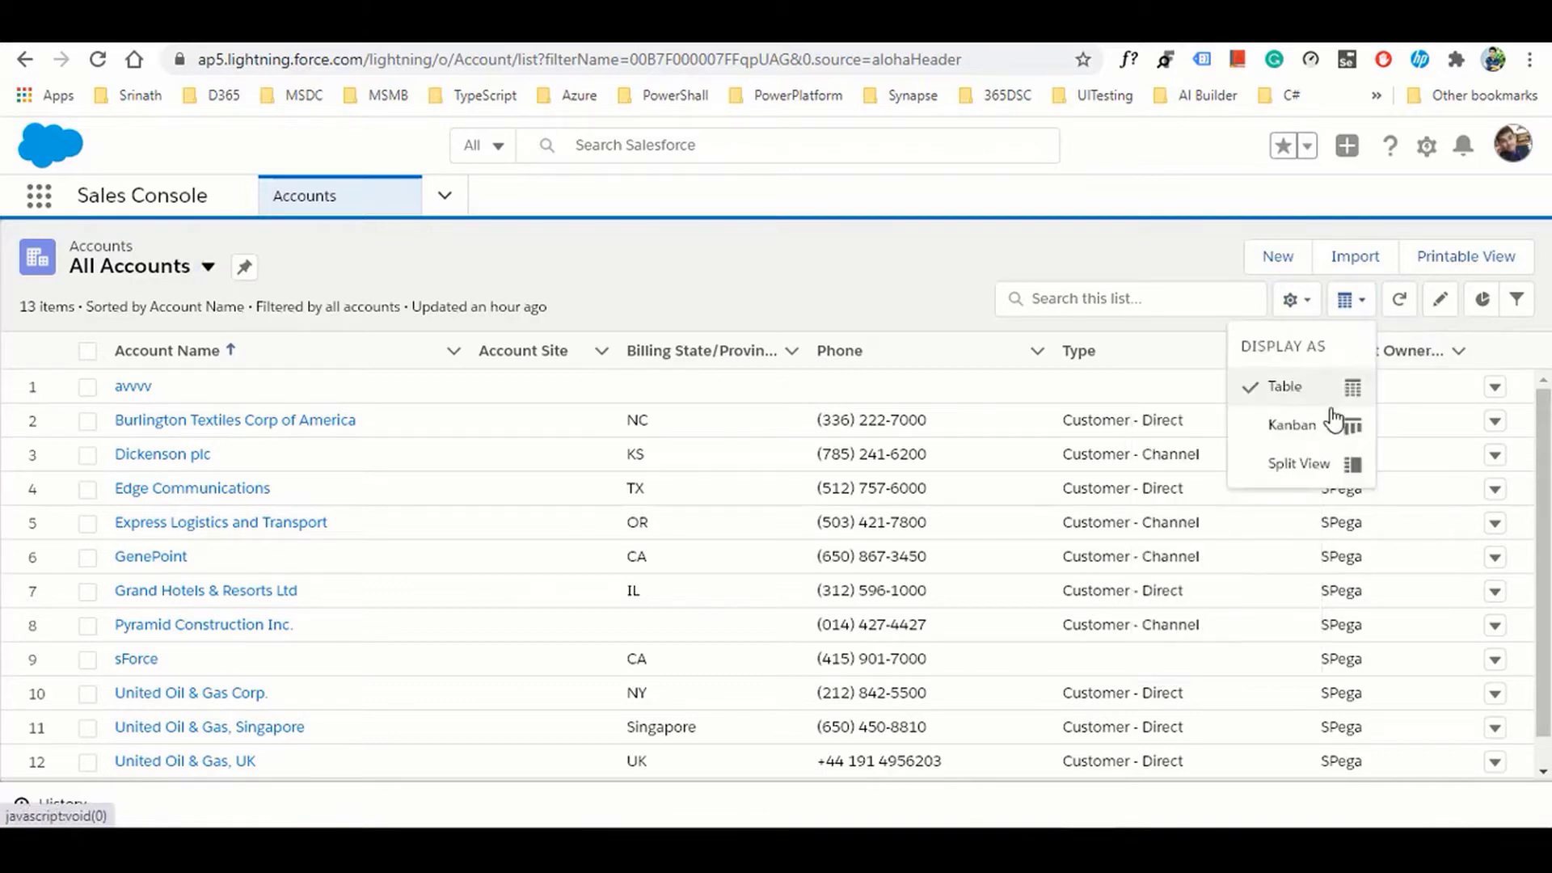
click(1352, 301)
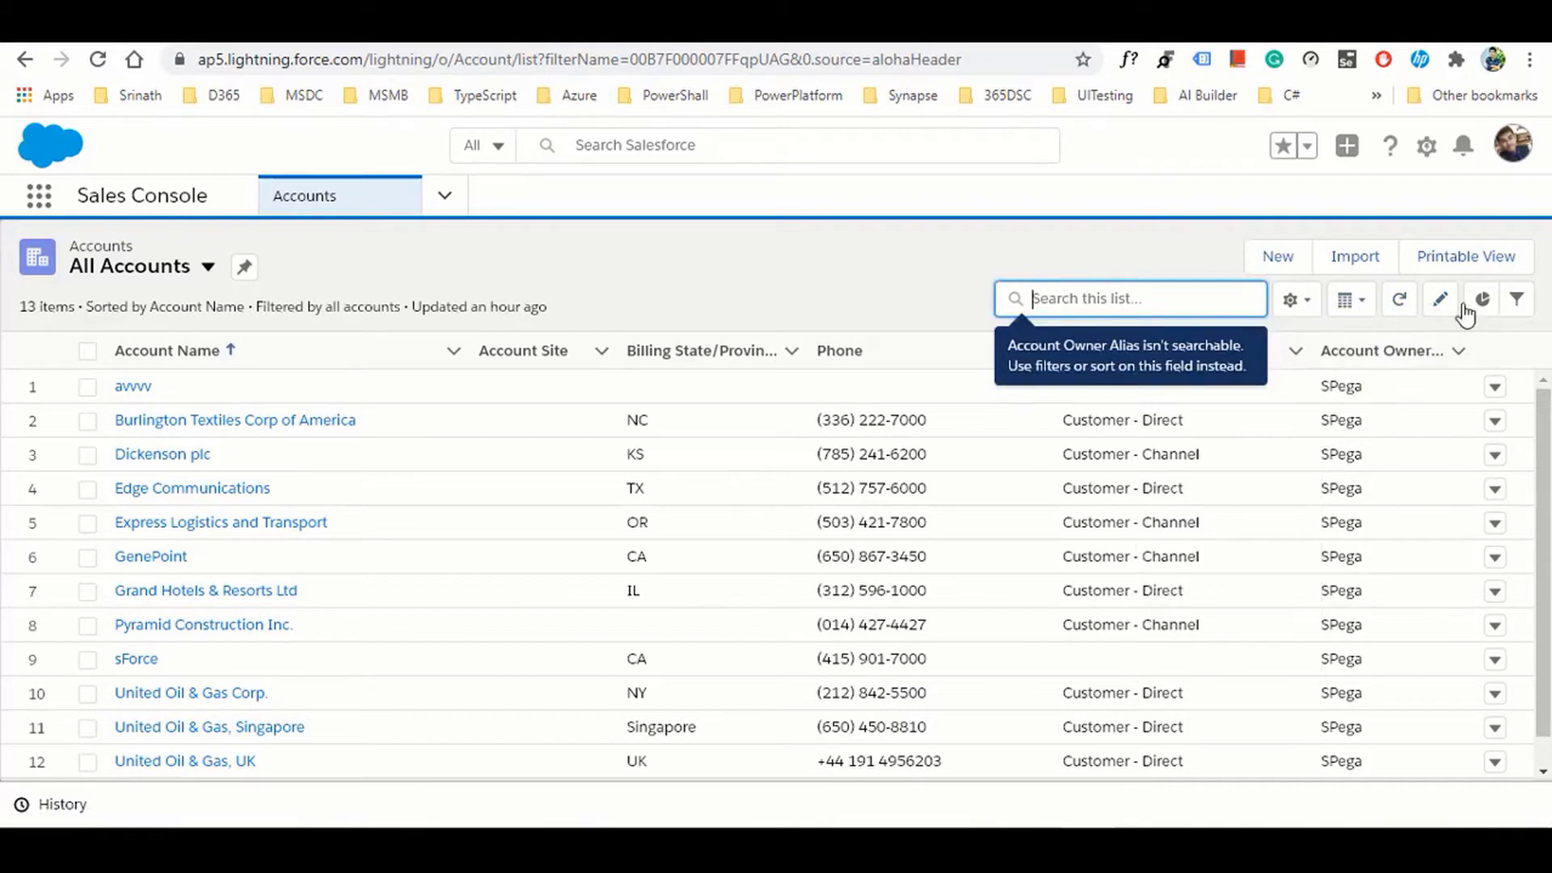
click(1167, 251)
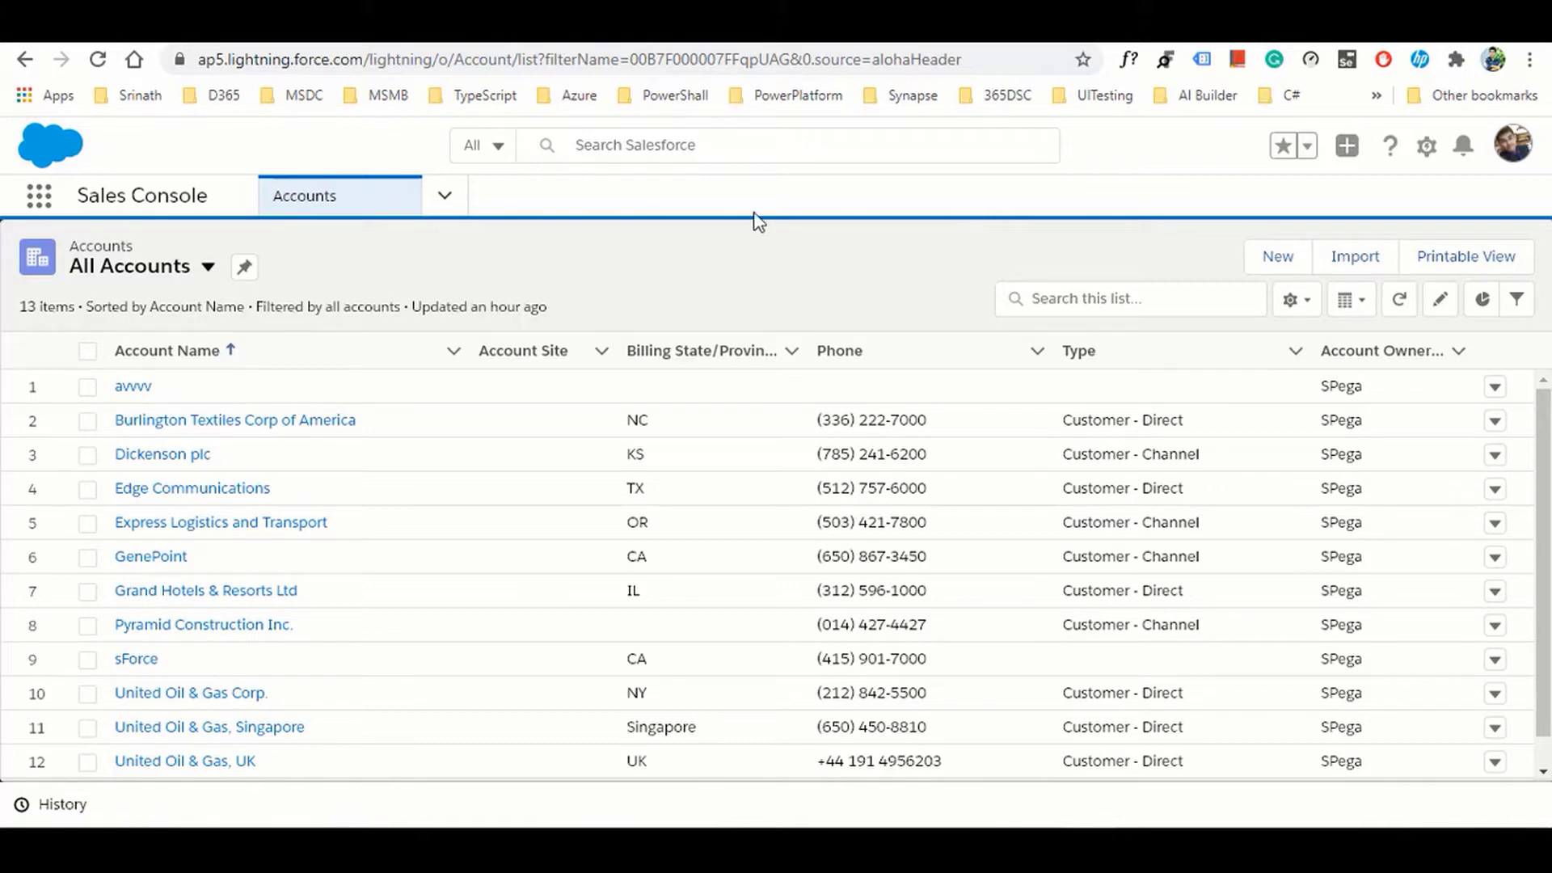
Look through the Sales Console's navigation items and open Leads
click(445, 198)
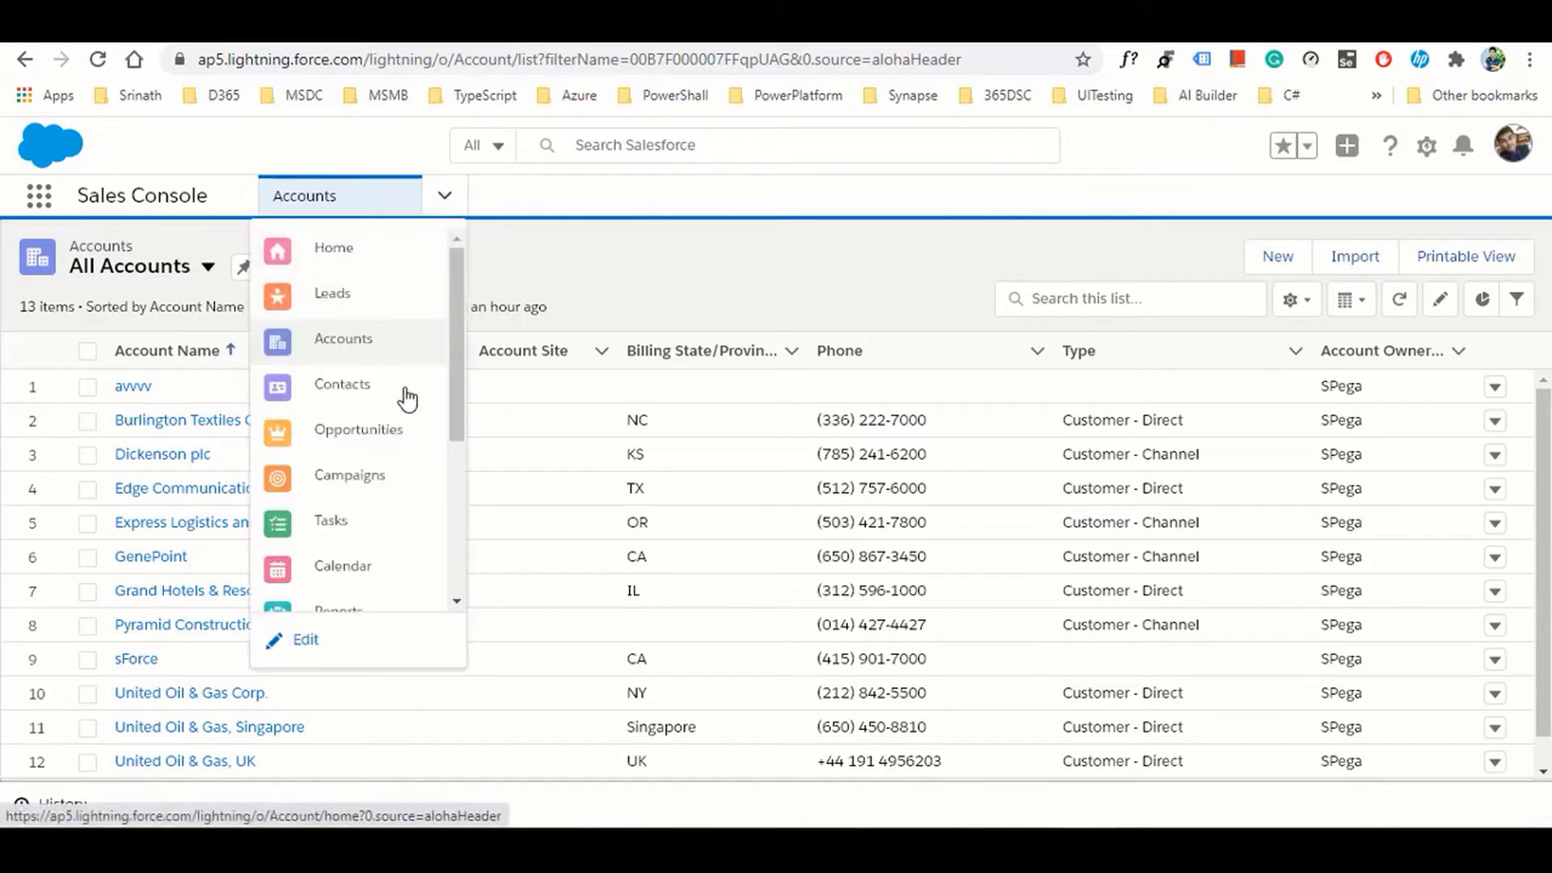
scroll(405, 461, down, 3)
scroll(406, 463, up, 5)
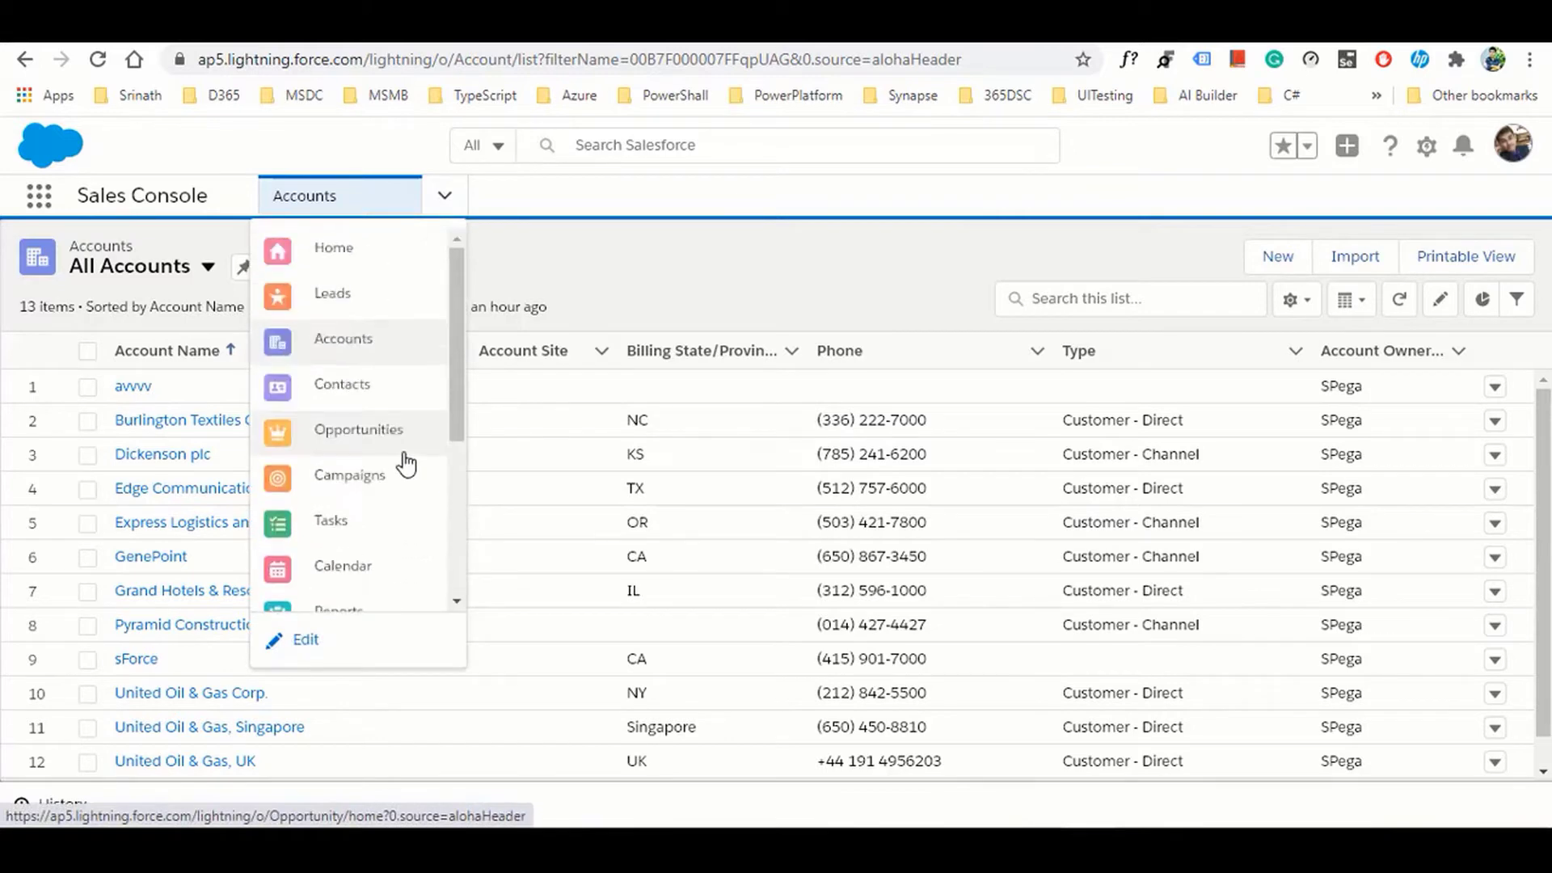
click(346, 295)
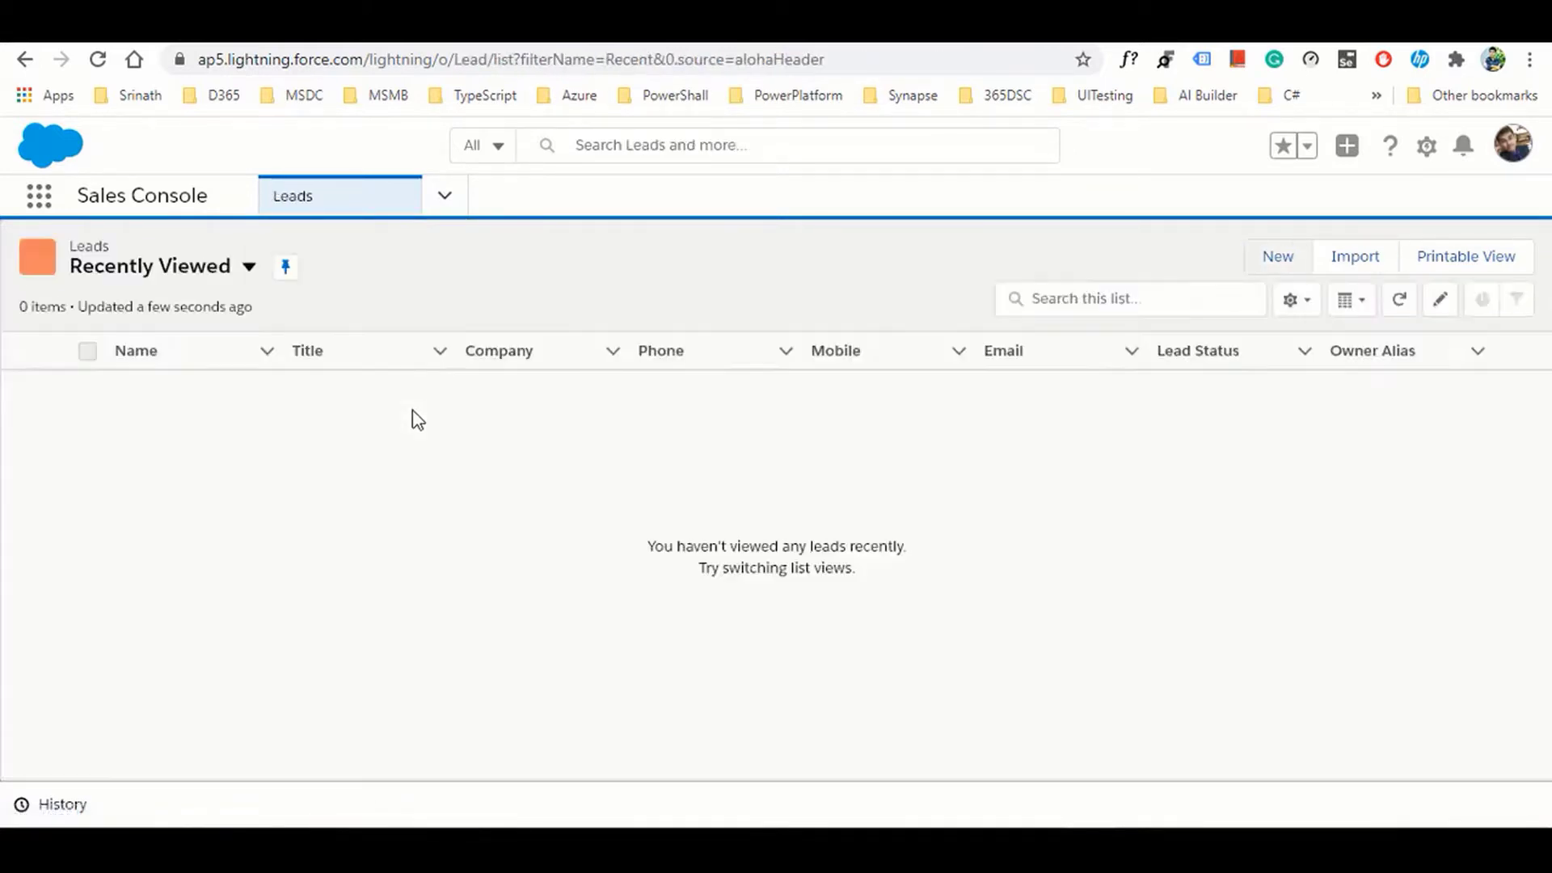
Switch the leads list to the All Open Leads view and look through its records
click(445, 196)
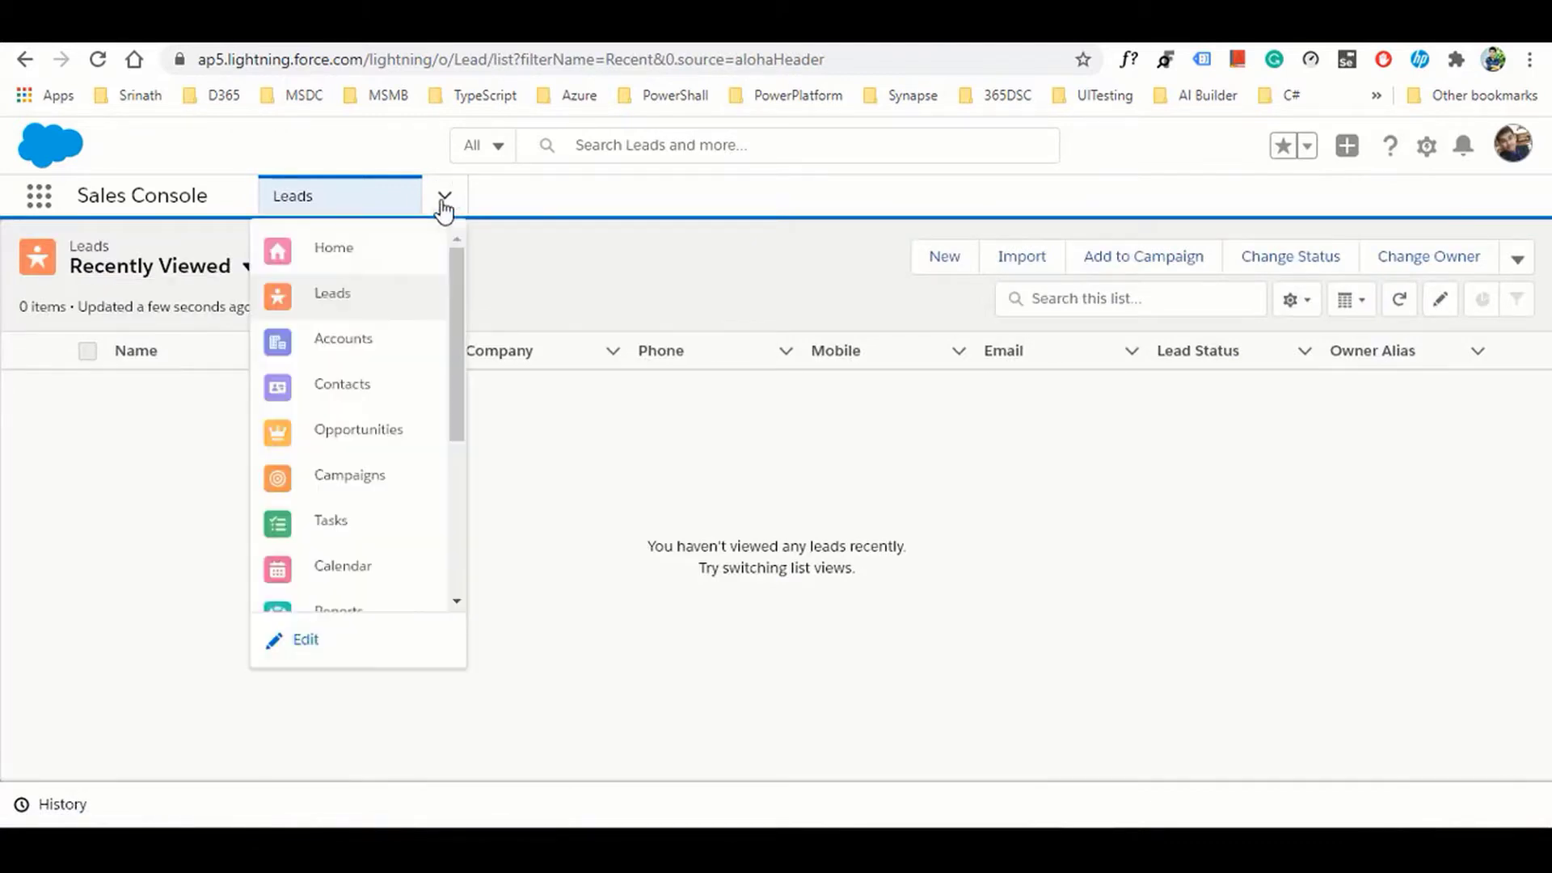
click(232, 268)
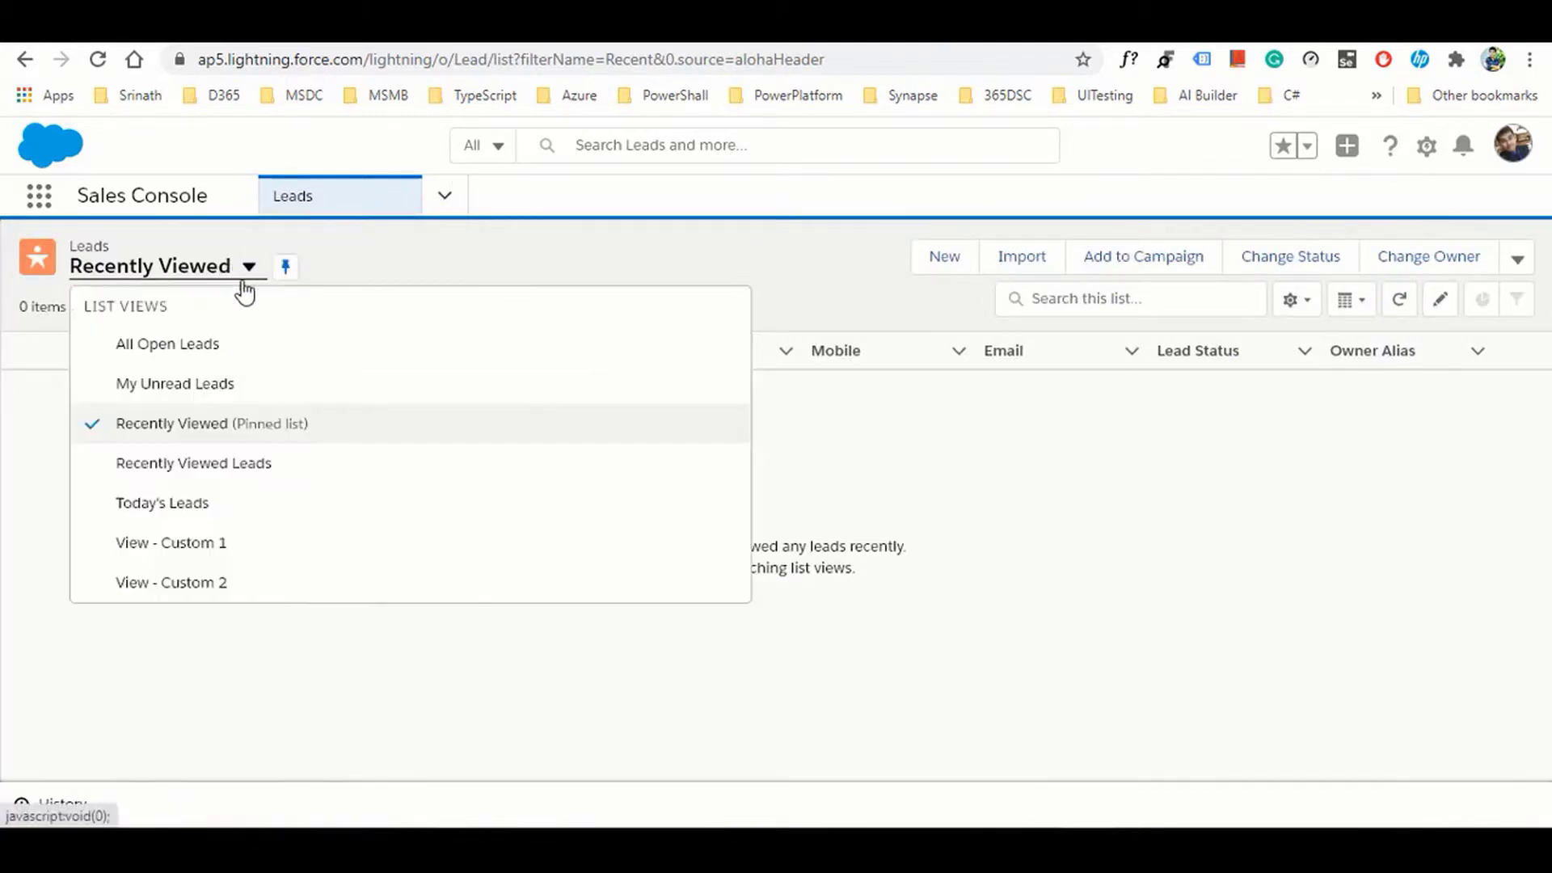
click(265, 360)
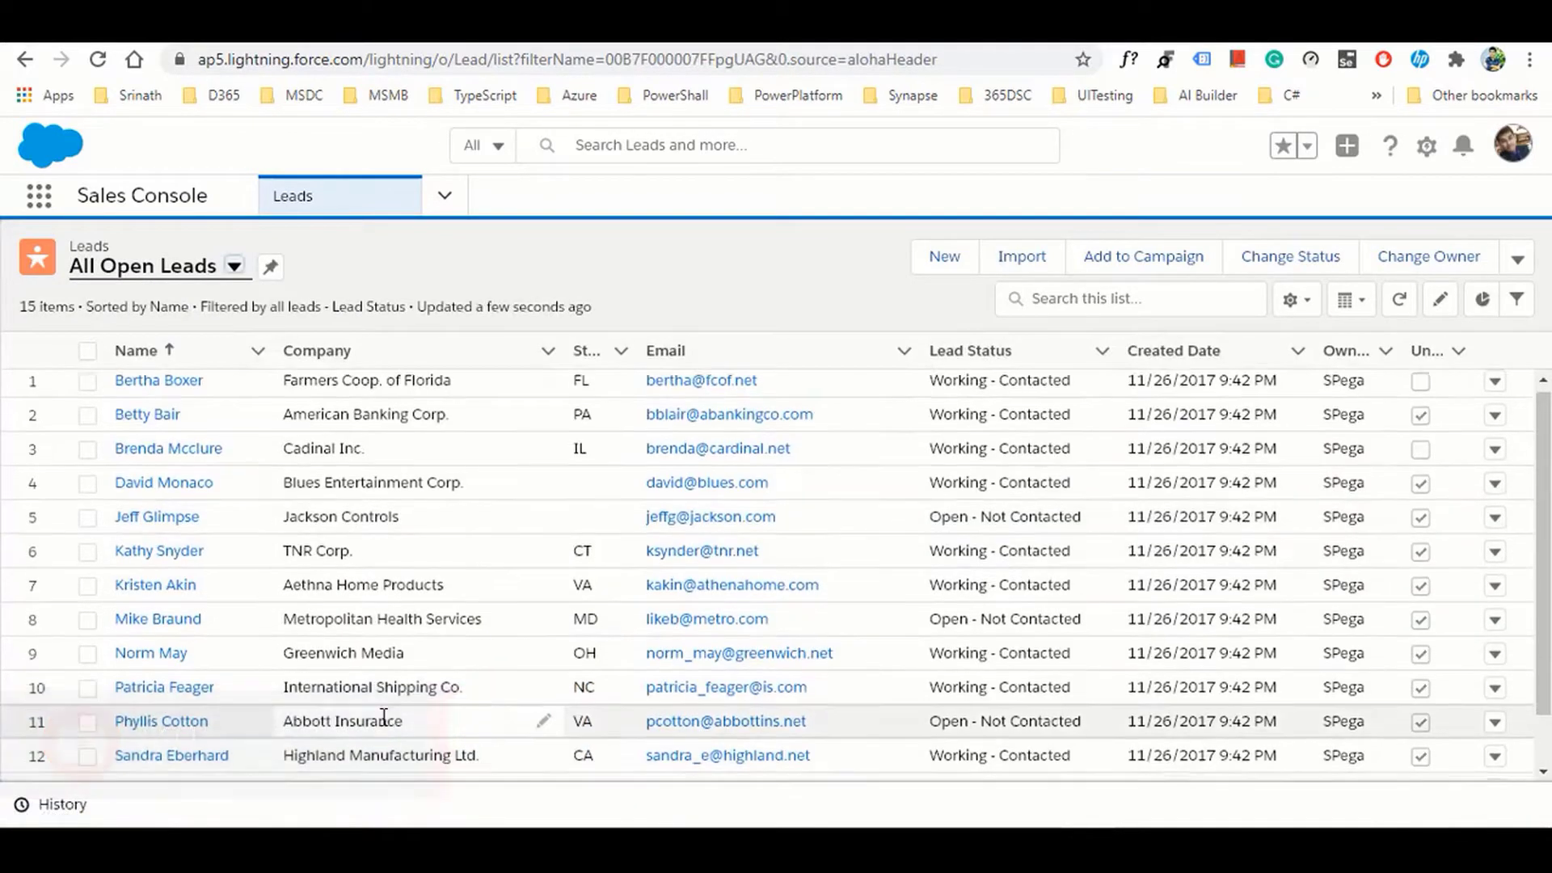
scroll(380, 687, down, 2)
scroll(383, 717, up, 2)
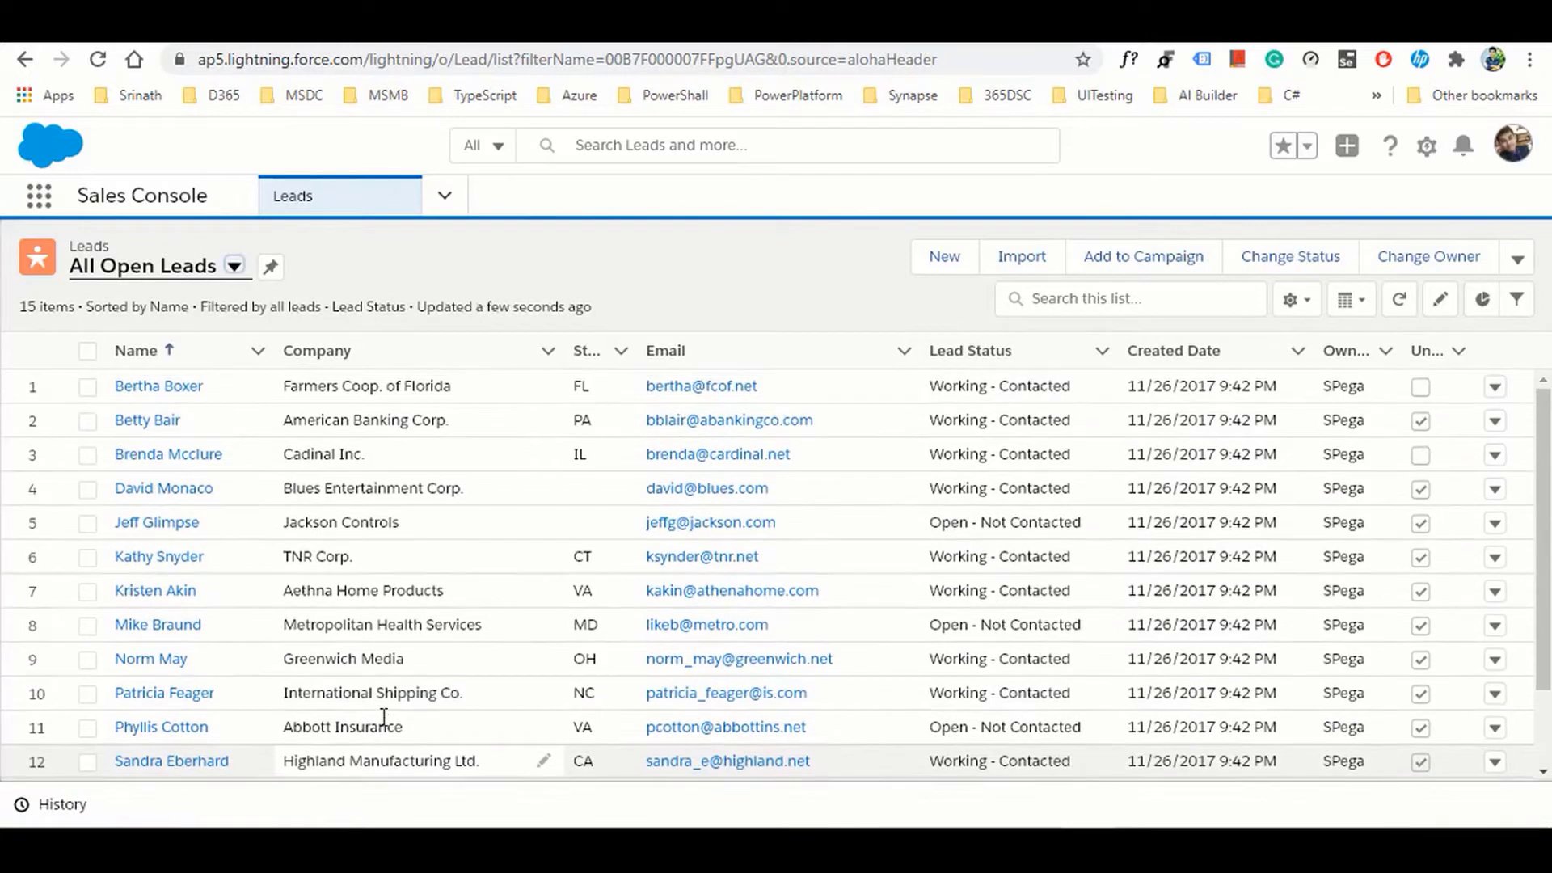
Go to Accounts and open the Burlington Textiles Corp of America record from the recently viewed list
click(445, 195)
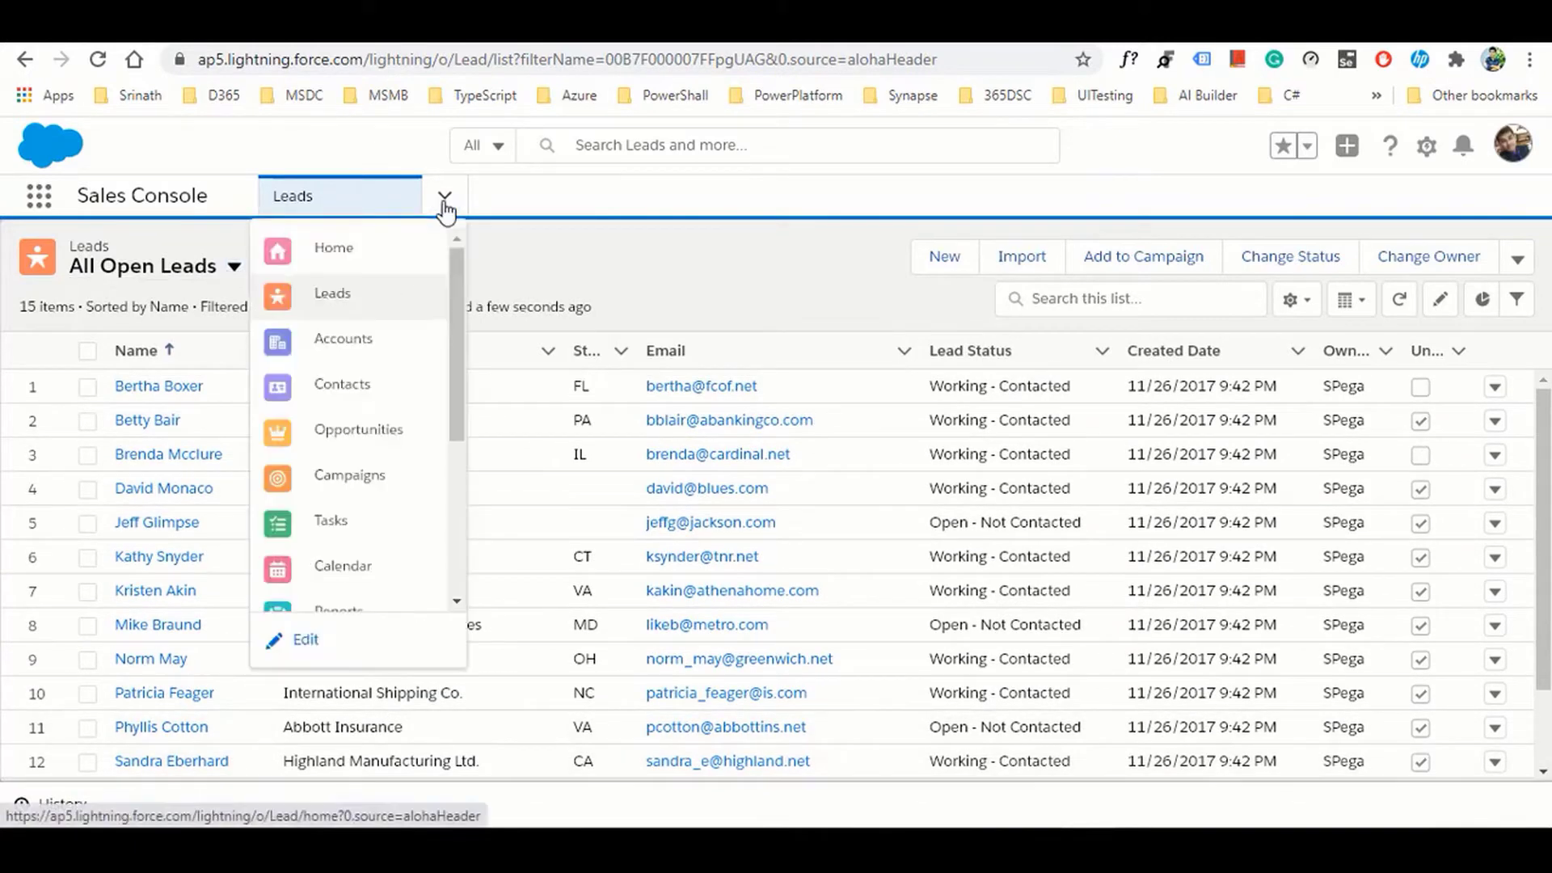
click(370, 341)
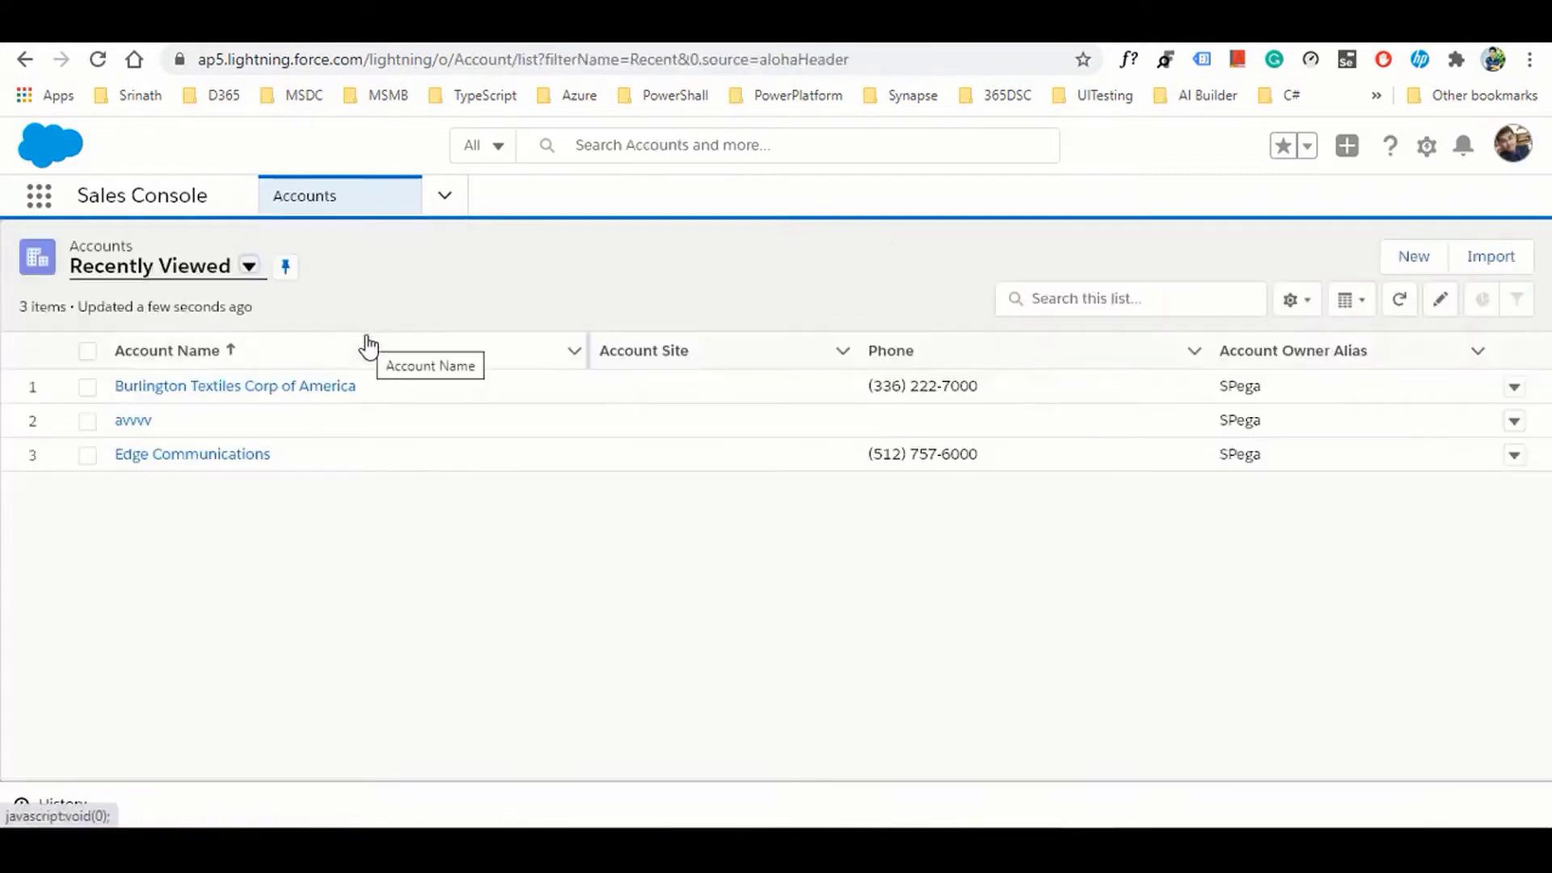
click(307, 389)
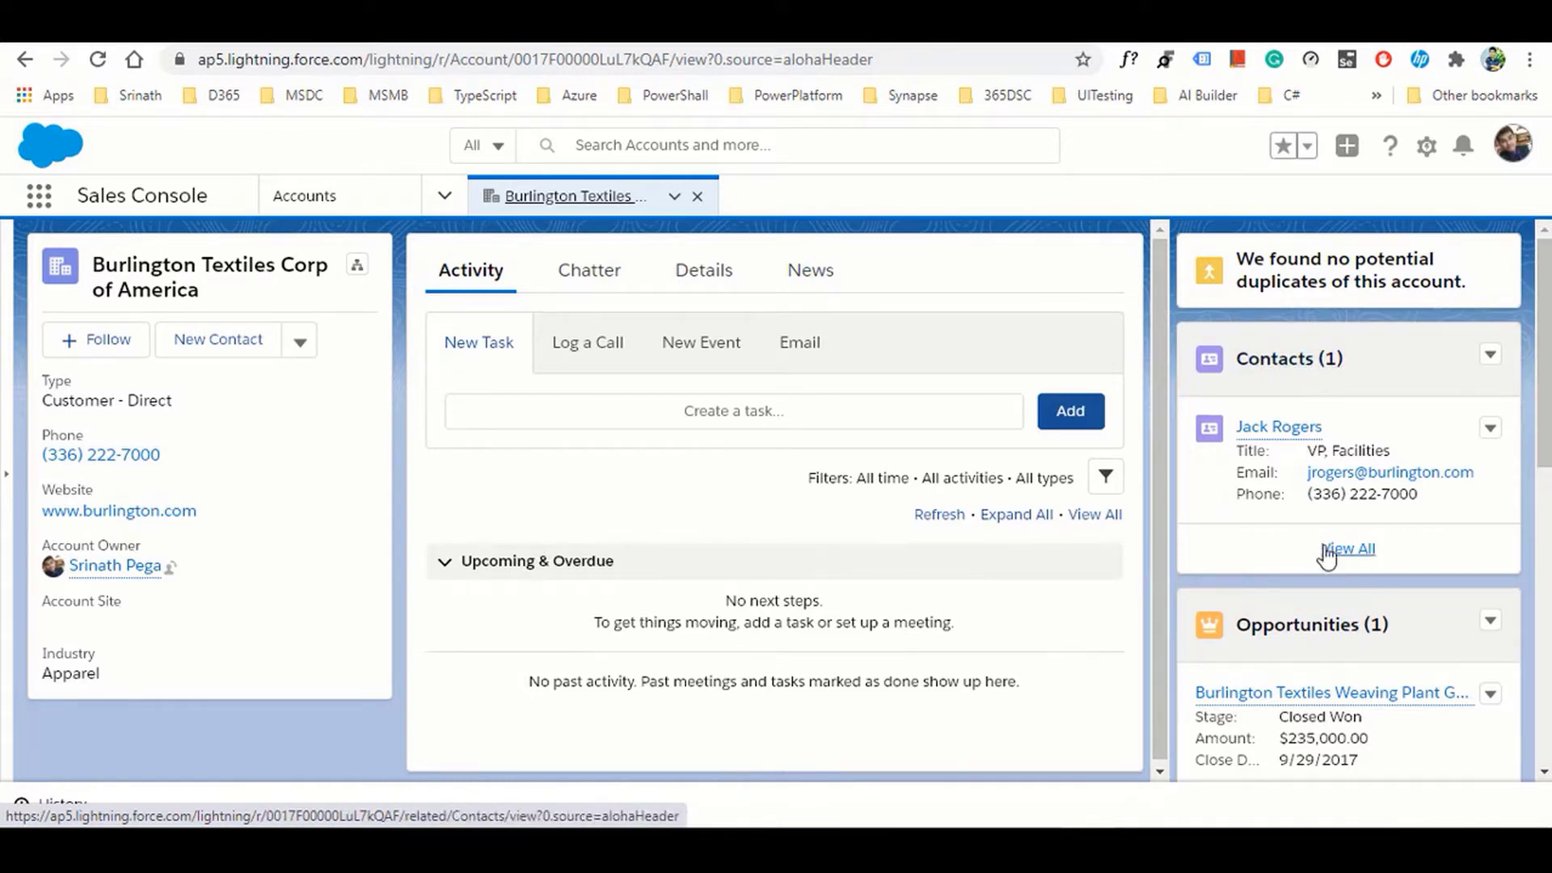
Examine the account's related contacts, opportunities, cases, attachments and partners, plus its Chatter, Details and News sections
scroll(1358, 646, down, 6)
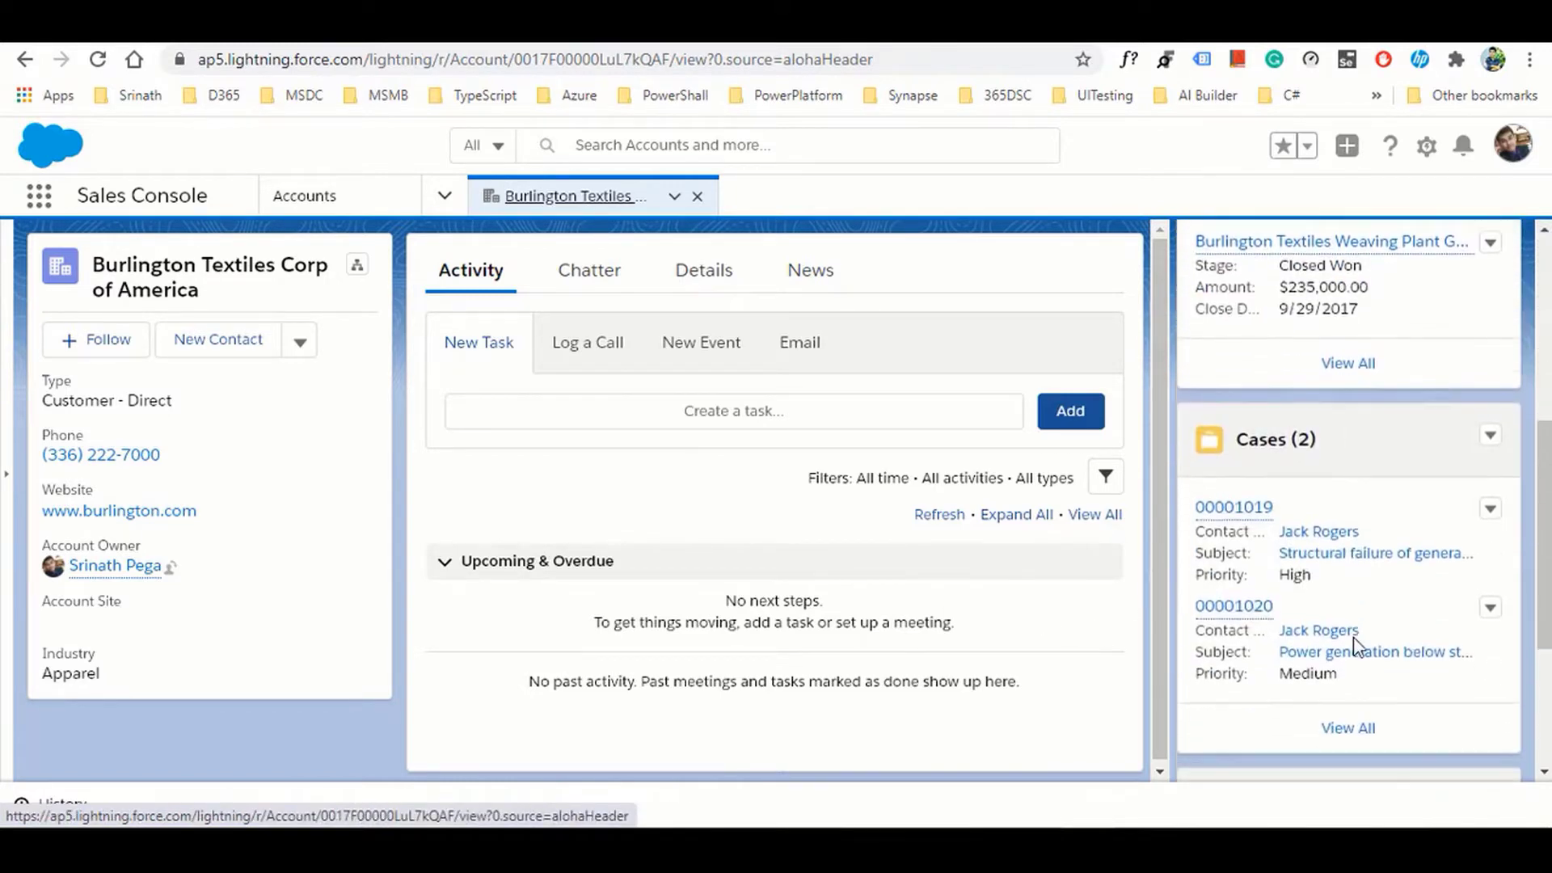
scroll(1357, 649, down, 3)
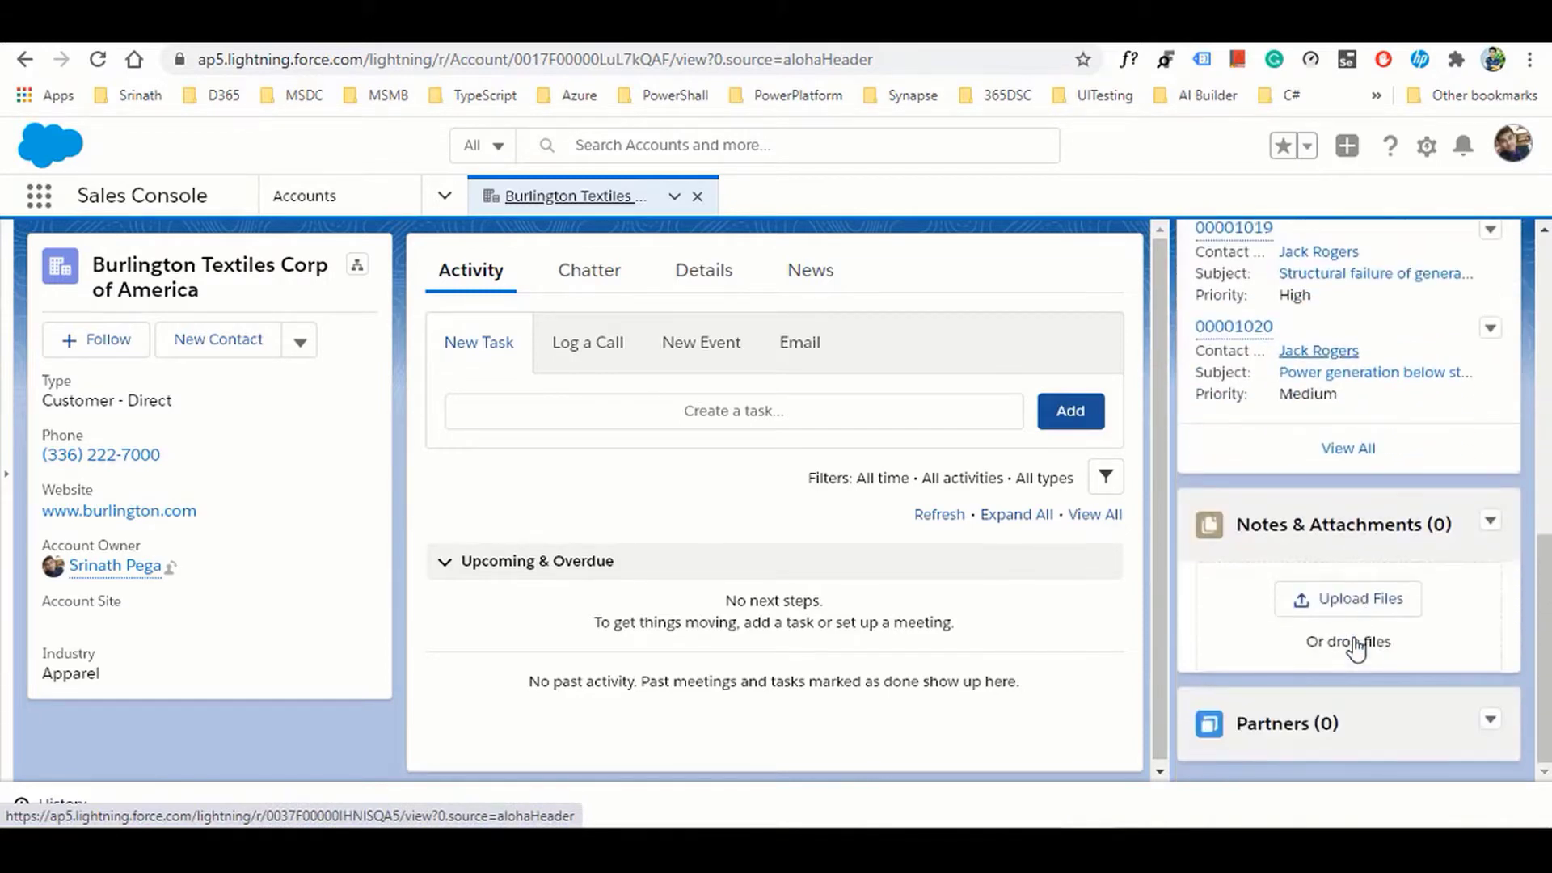
scroll(1357, 647, up, 2)
scroll(1358, 645, down, 2)
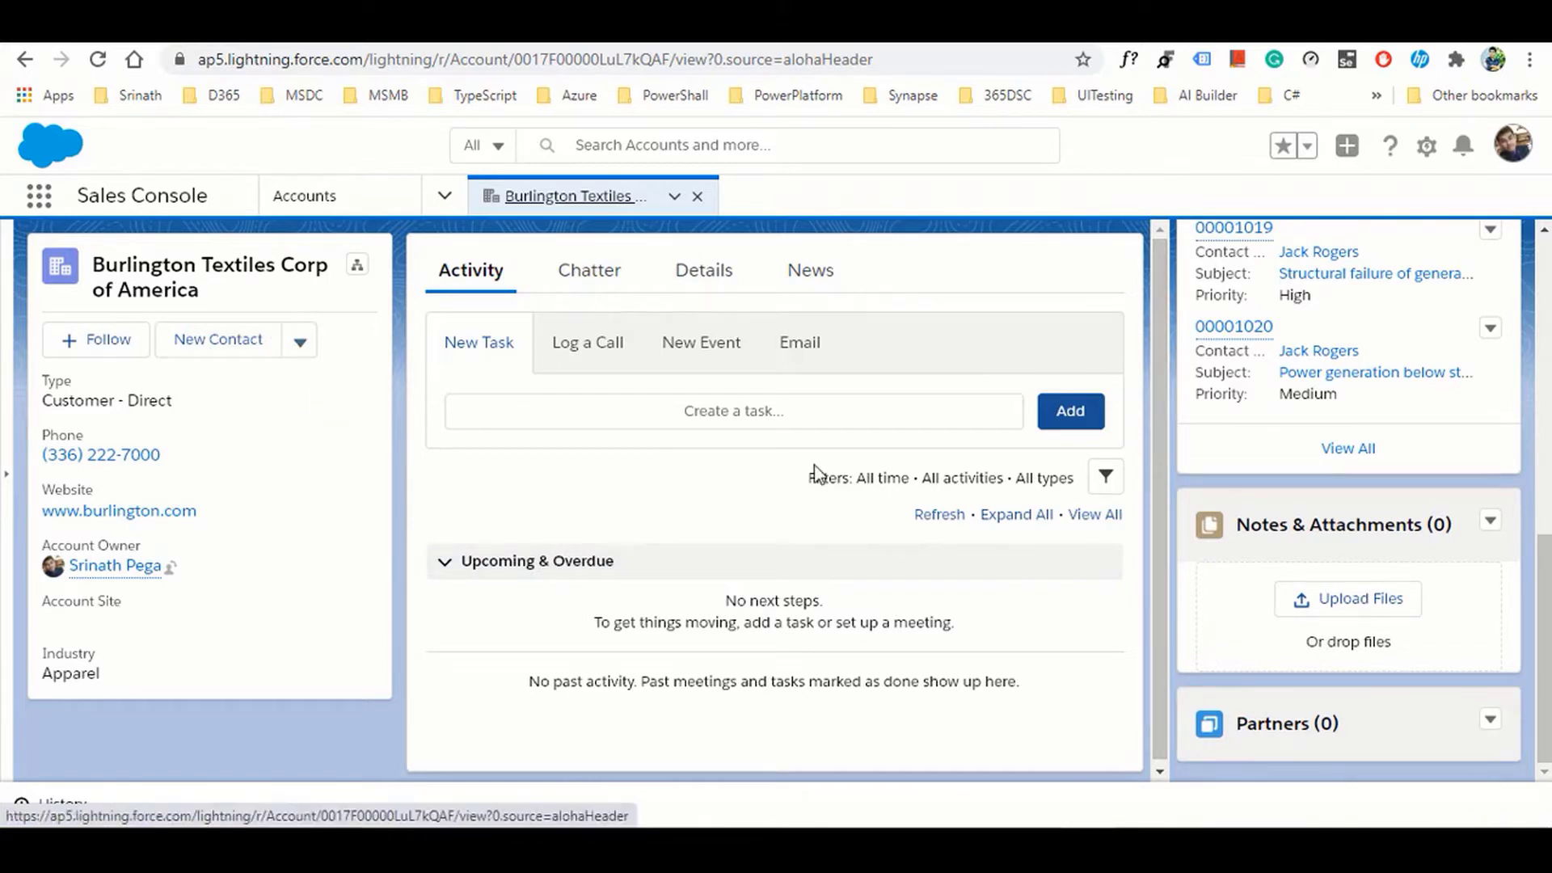
click(594, 283)
click(717, 287)
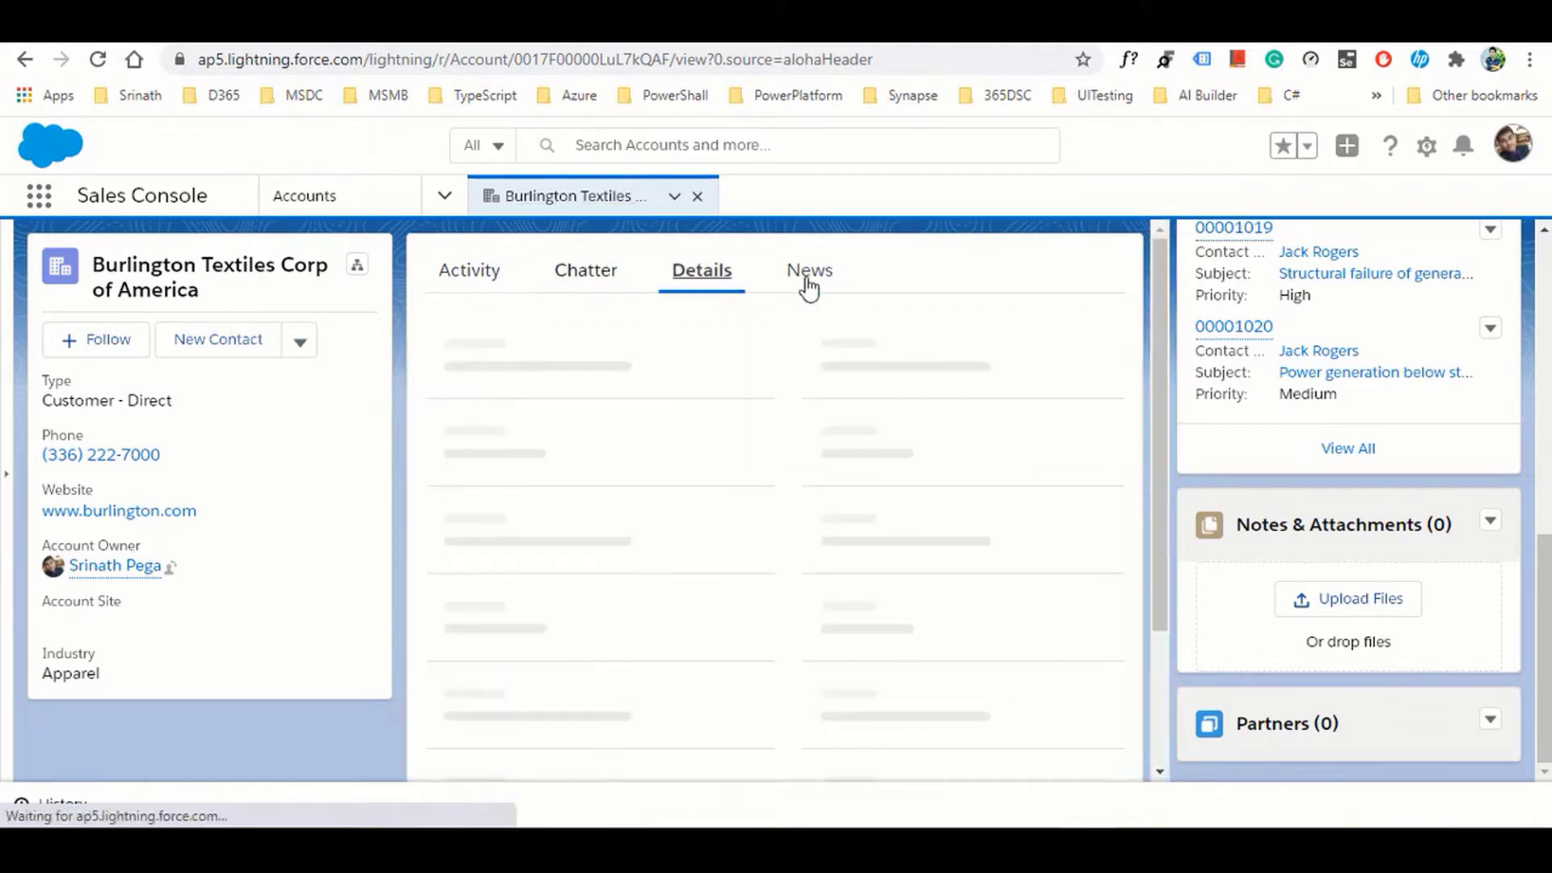
click(808, 288)
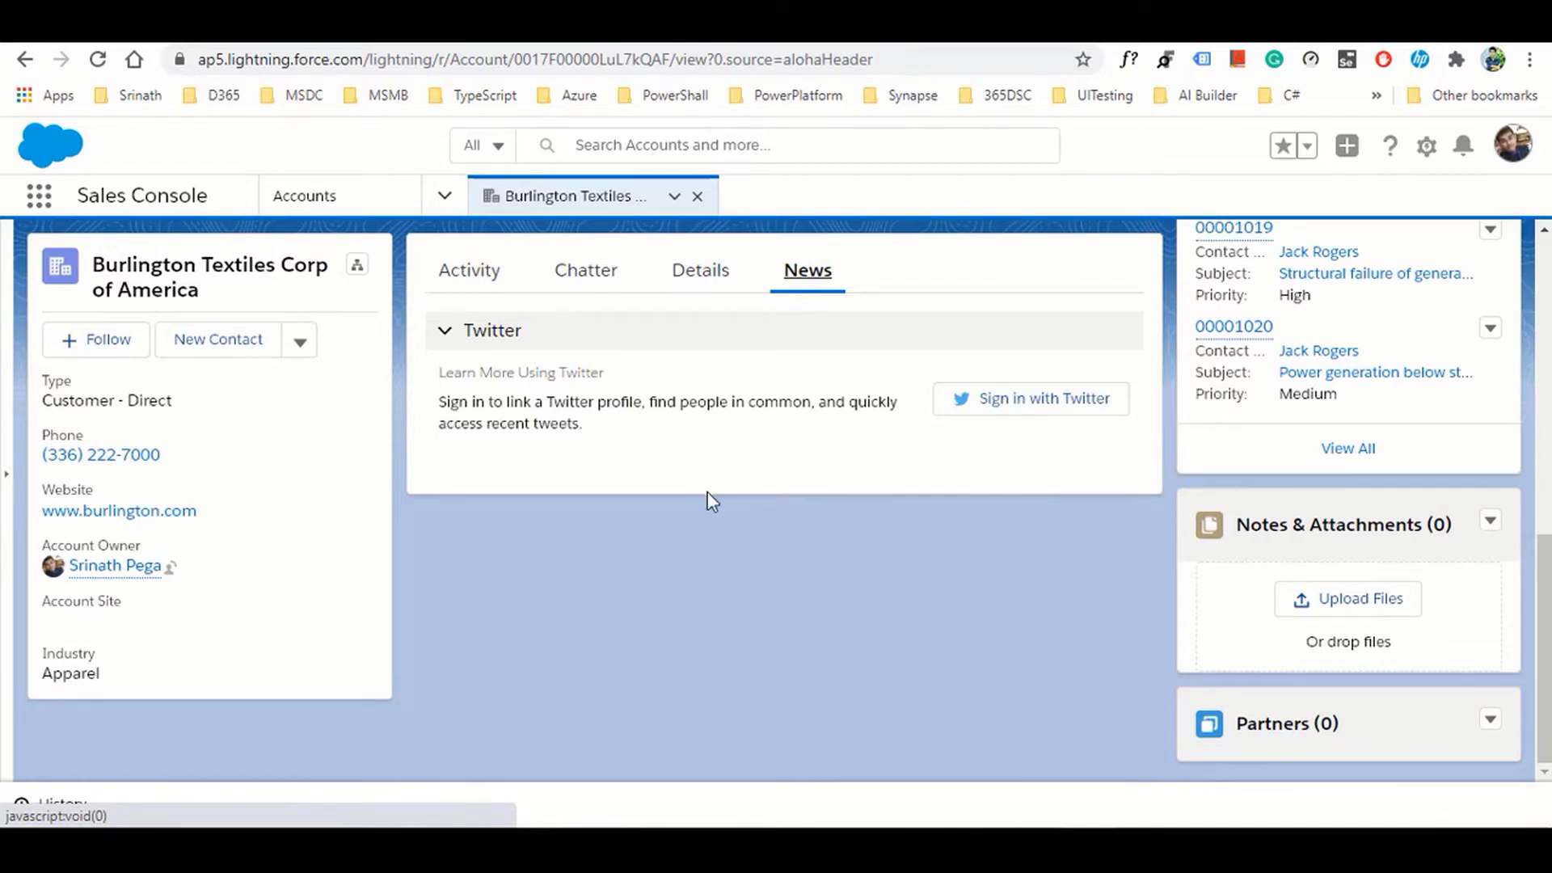
scroll(1422, 429, up, 9)
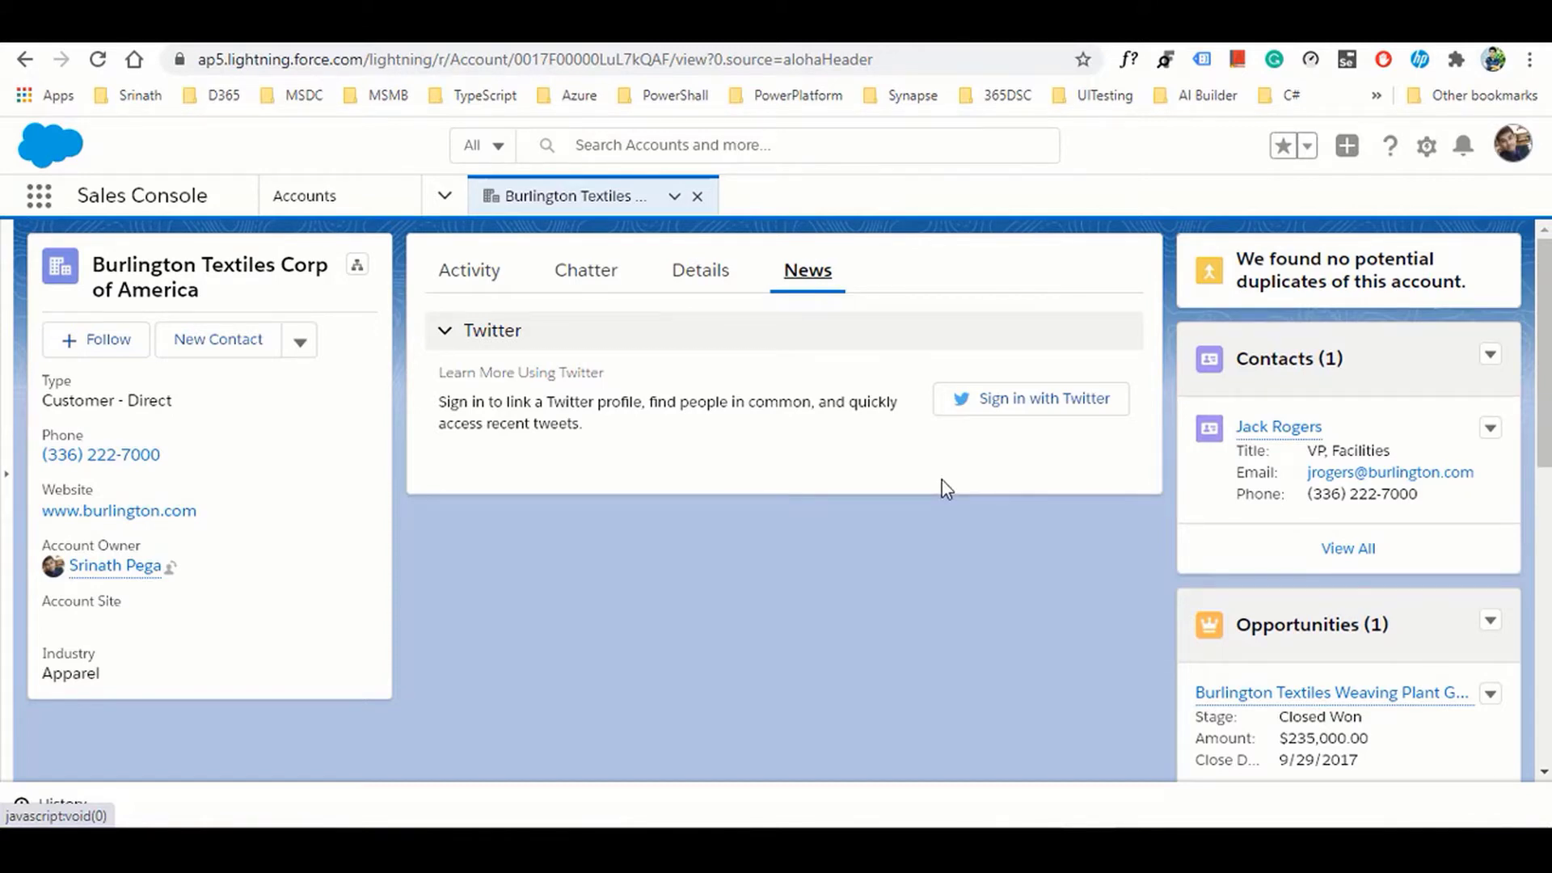
View the Home page, and return to Accounts with the All Accounts list view displayed
click(444, 199)
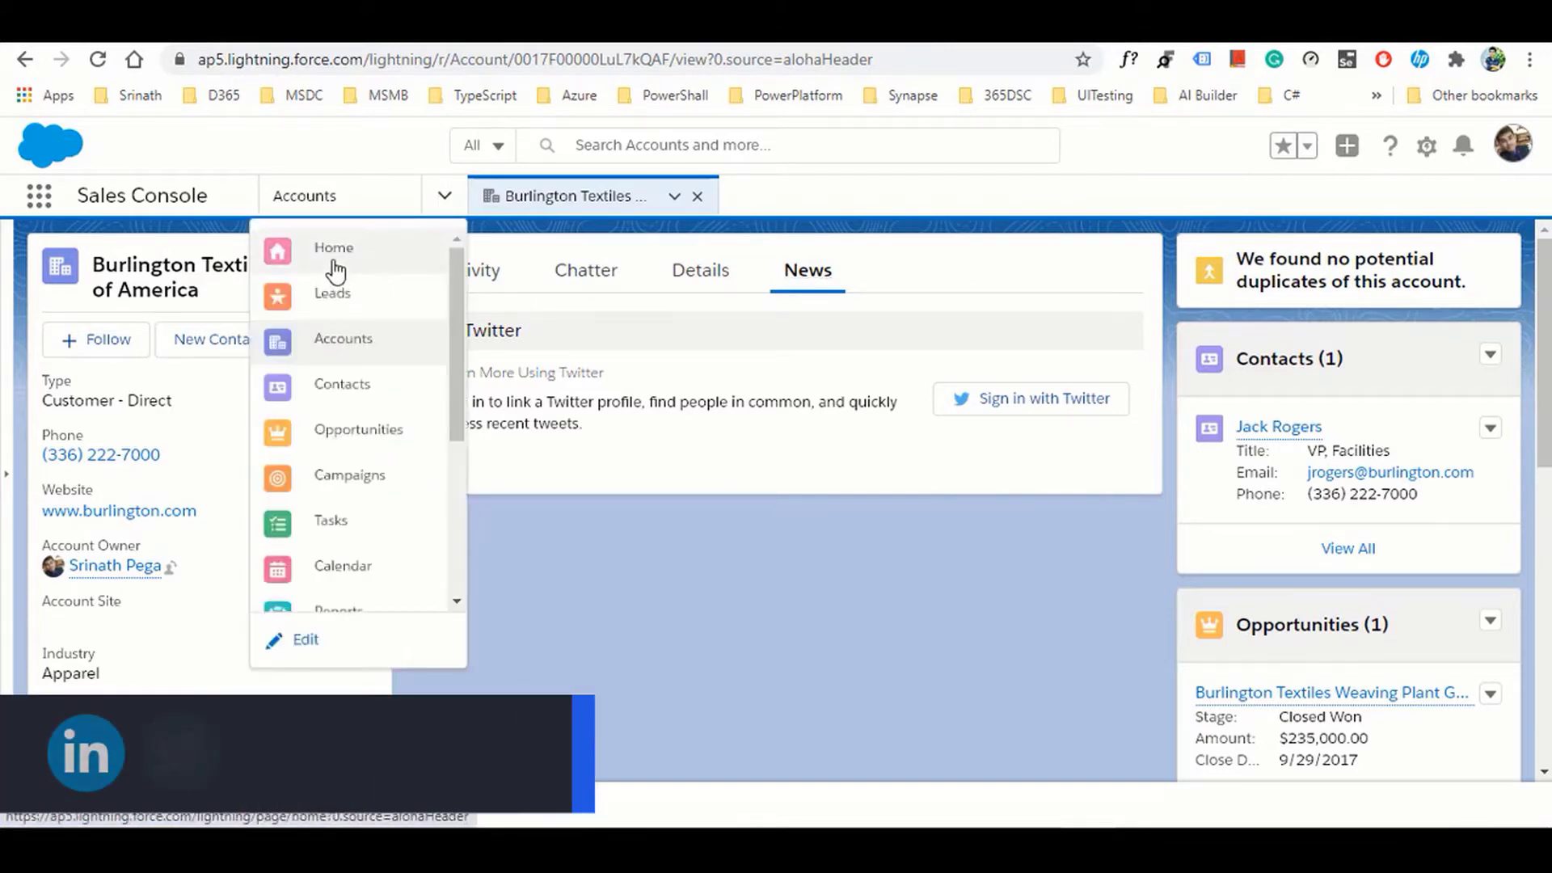
click(335, 265)
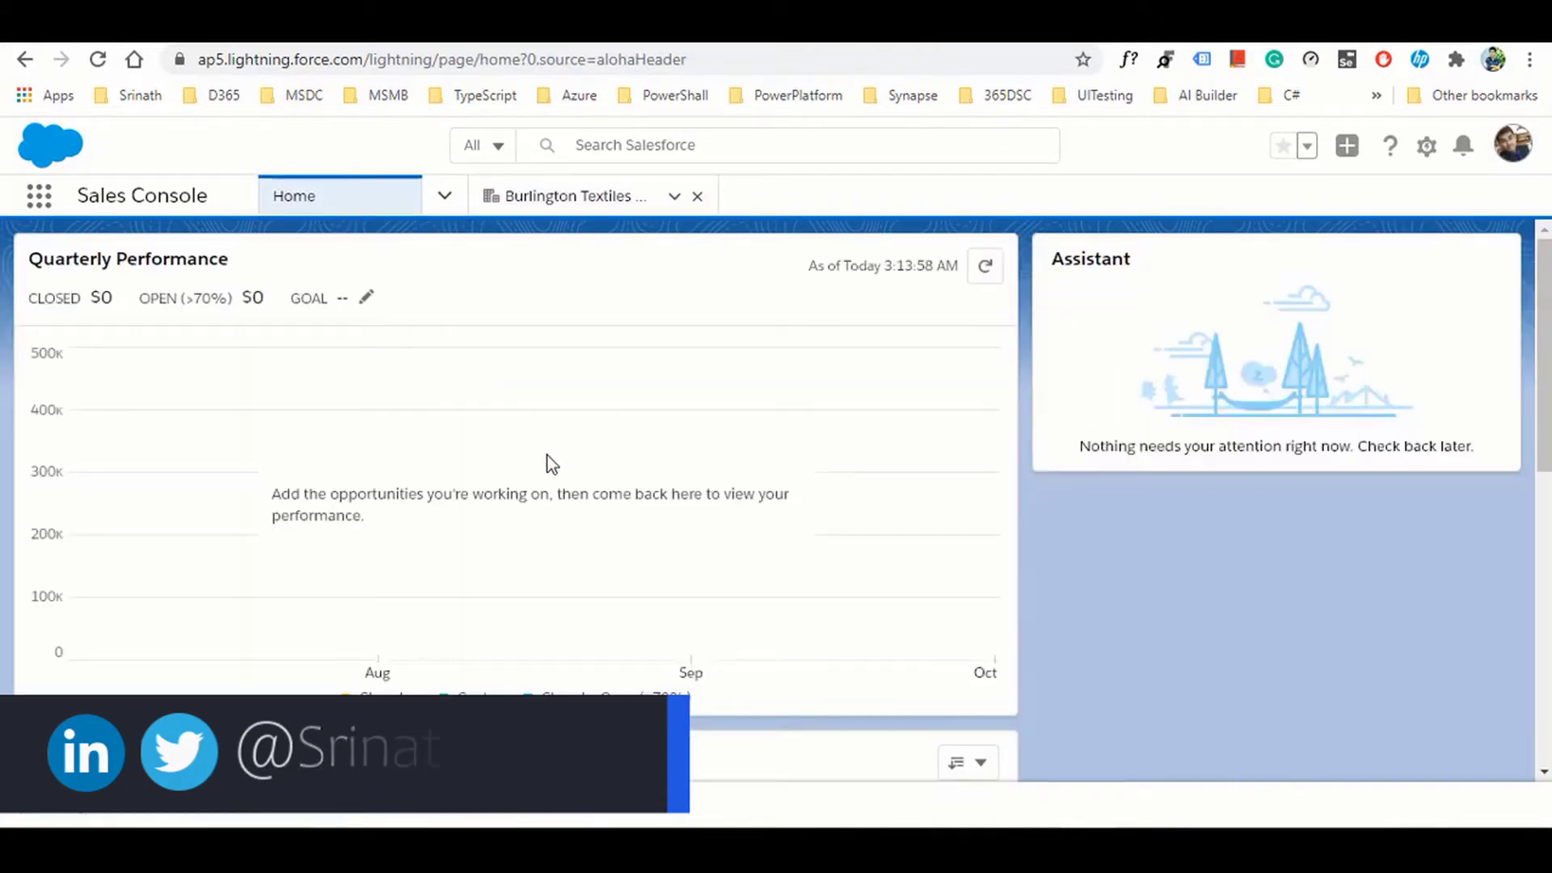
click(444, 202)
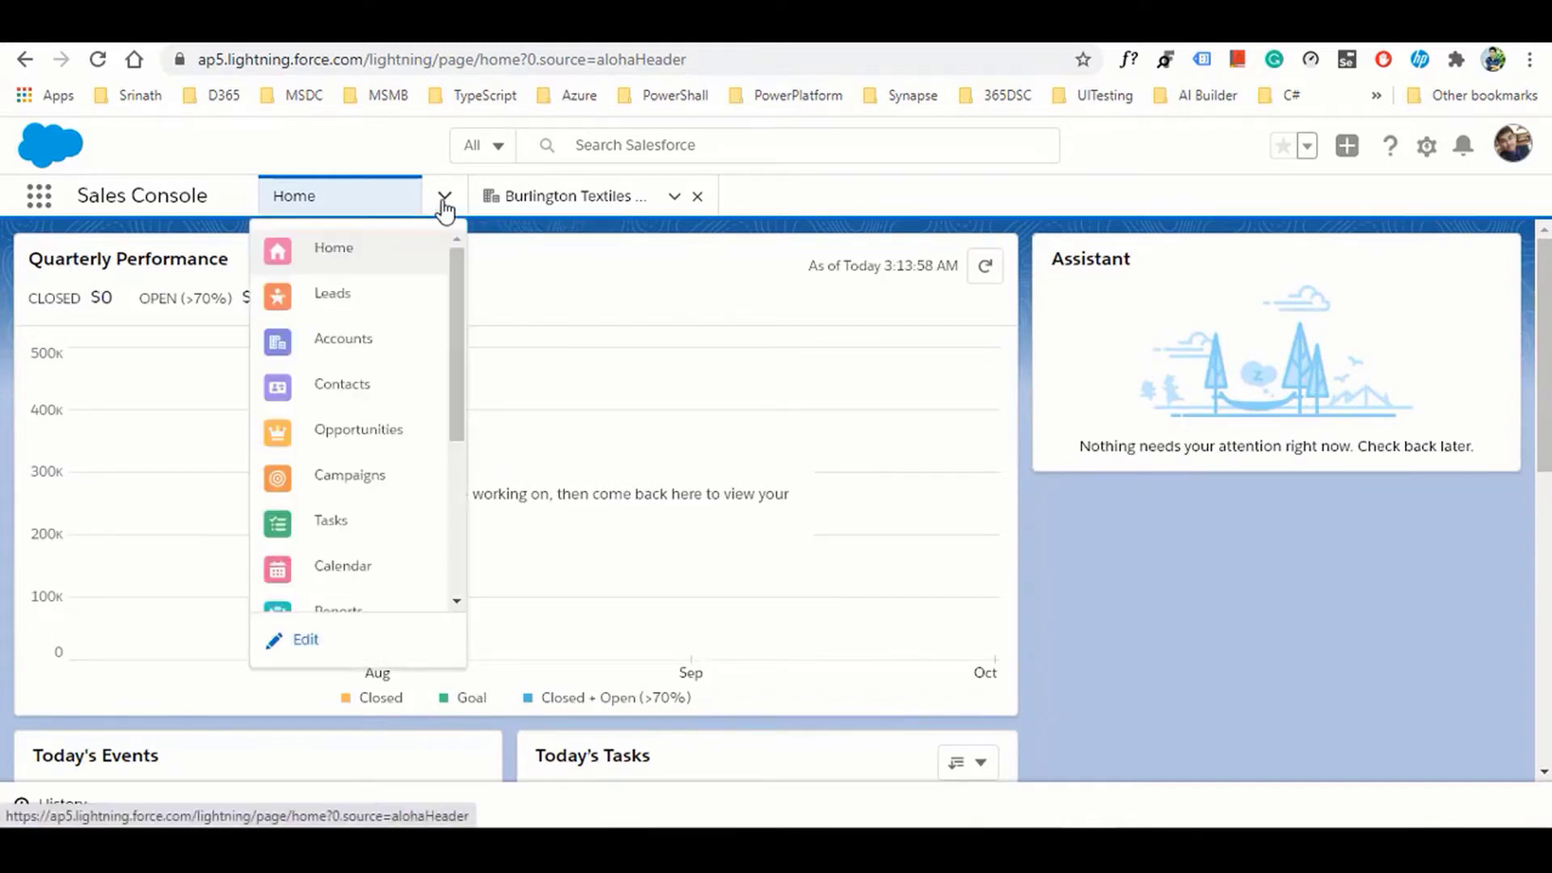
click(359, 341)
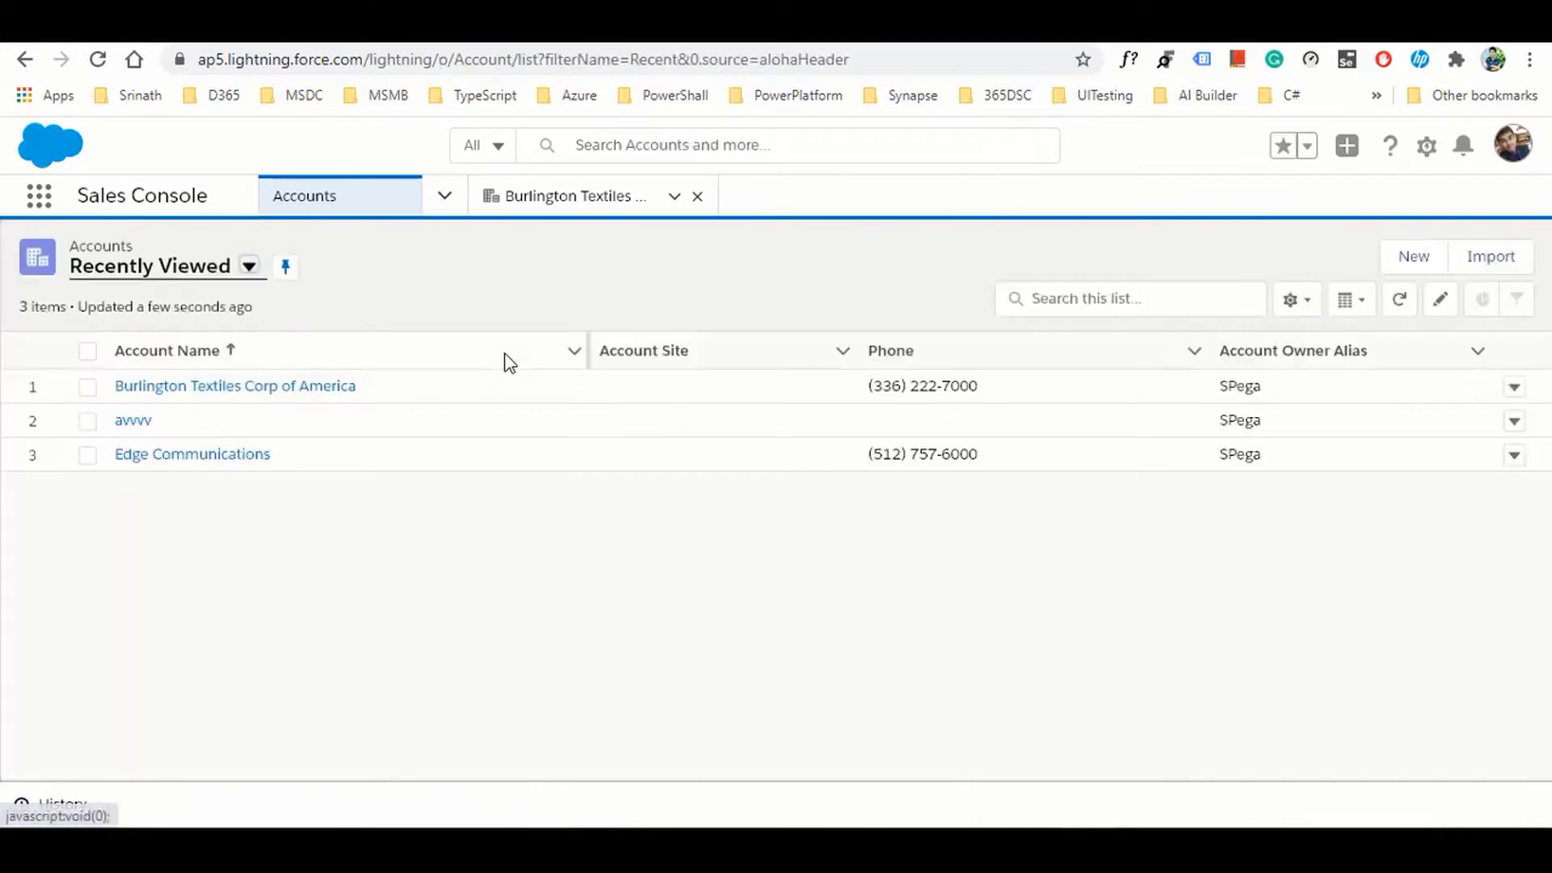
click(250, 268)
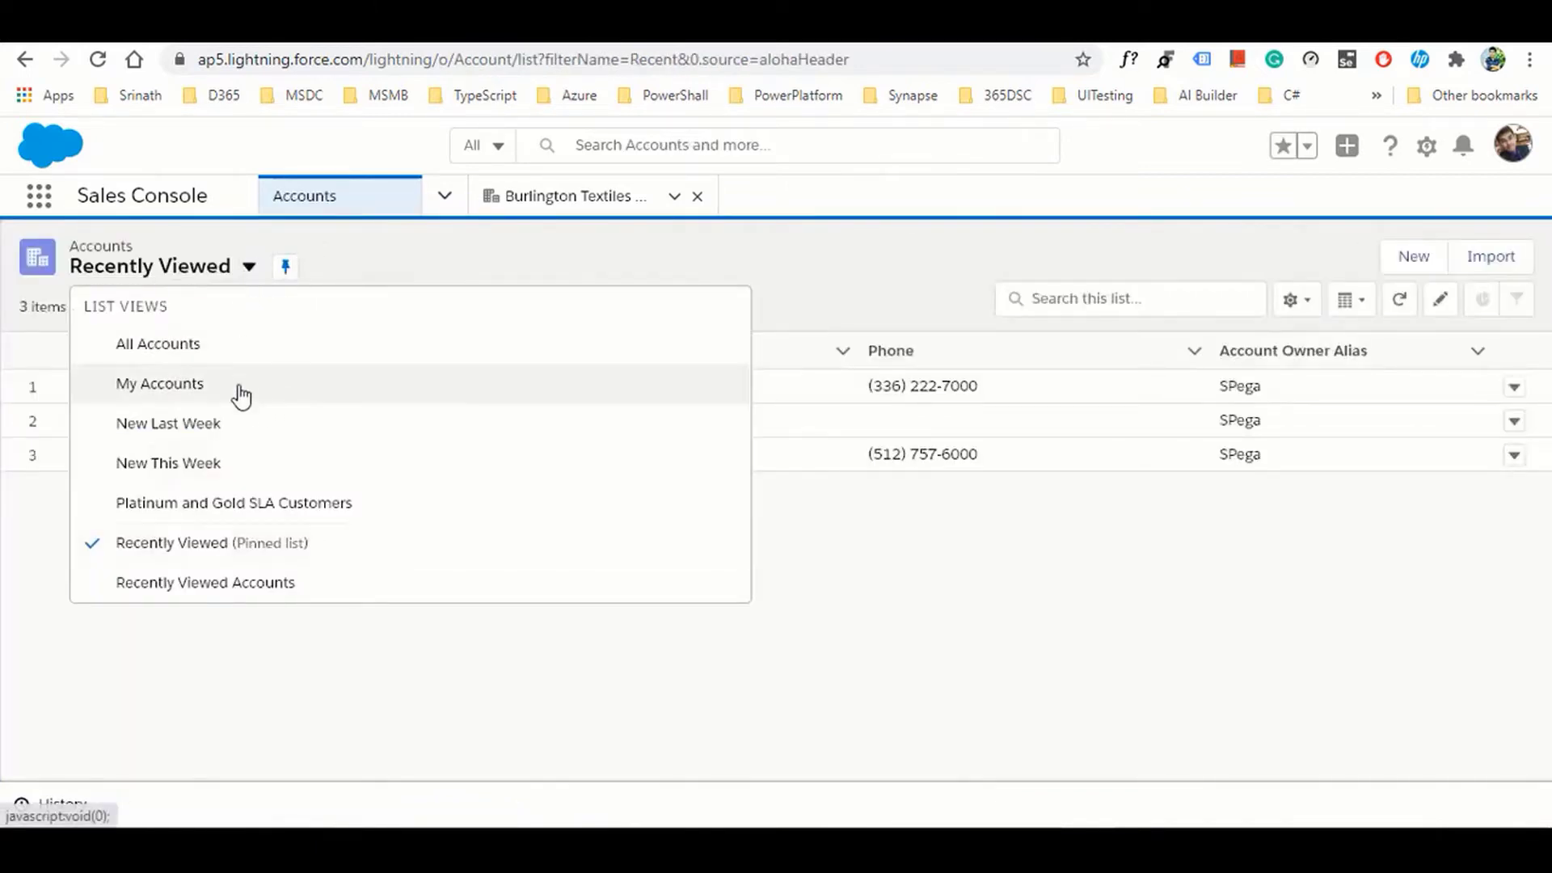
click(233, 349)
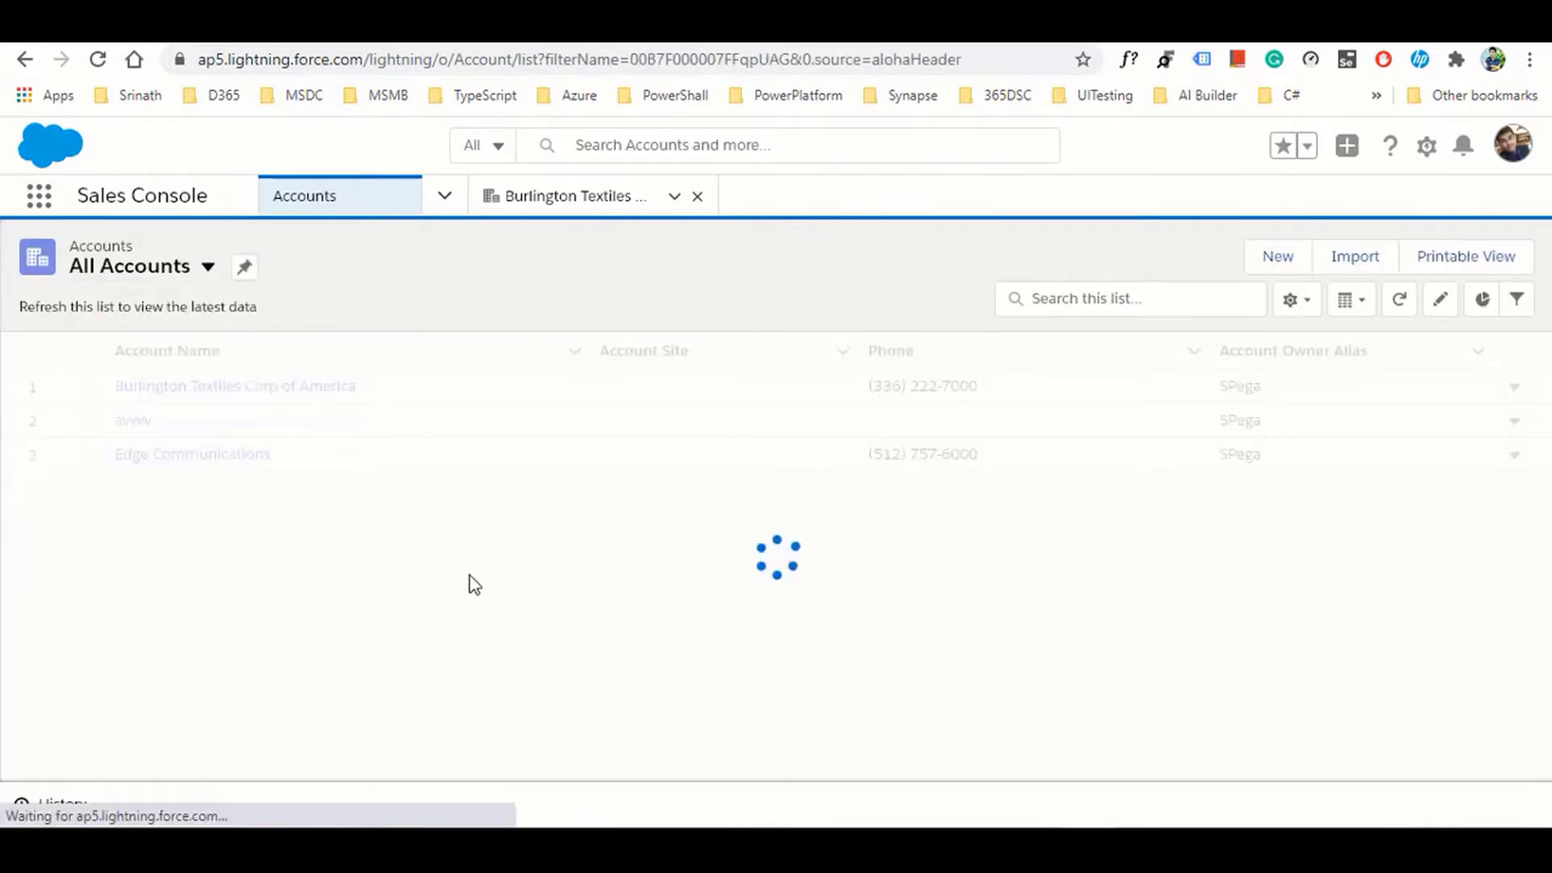
scroll(507, 694, down, 1)
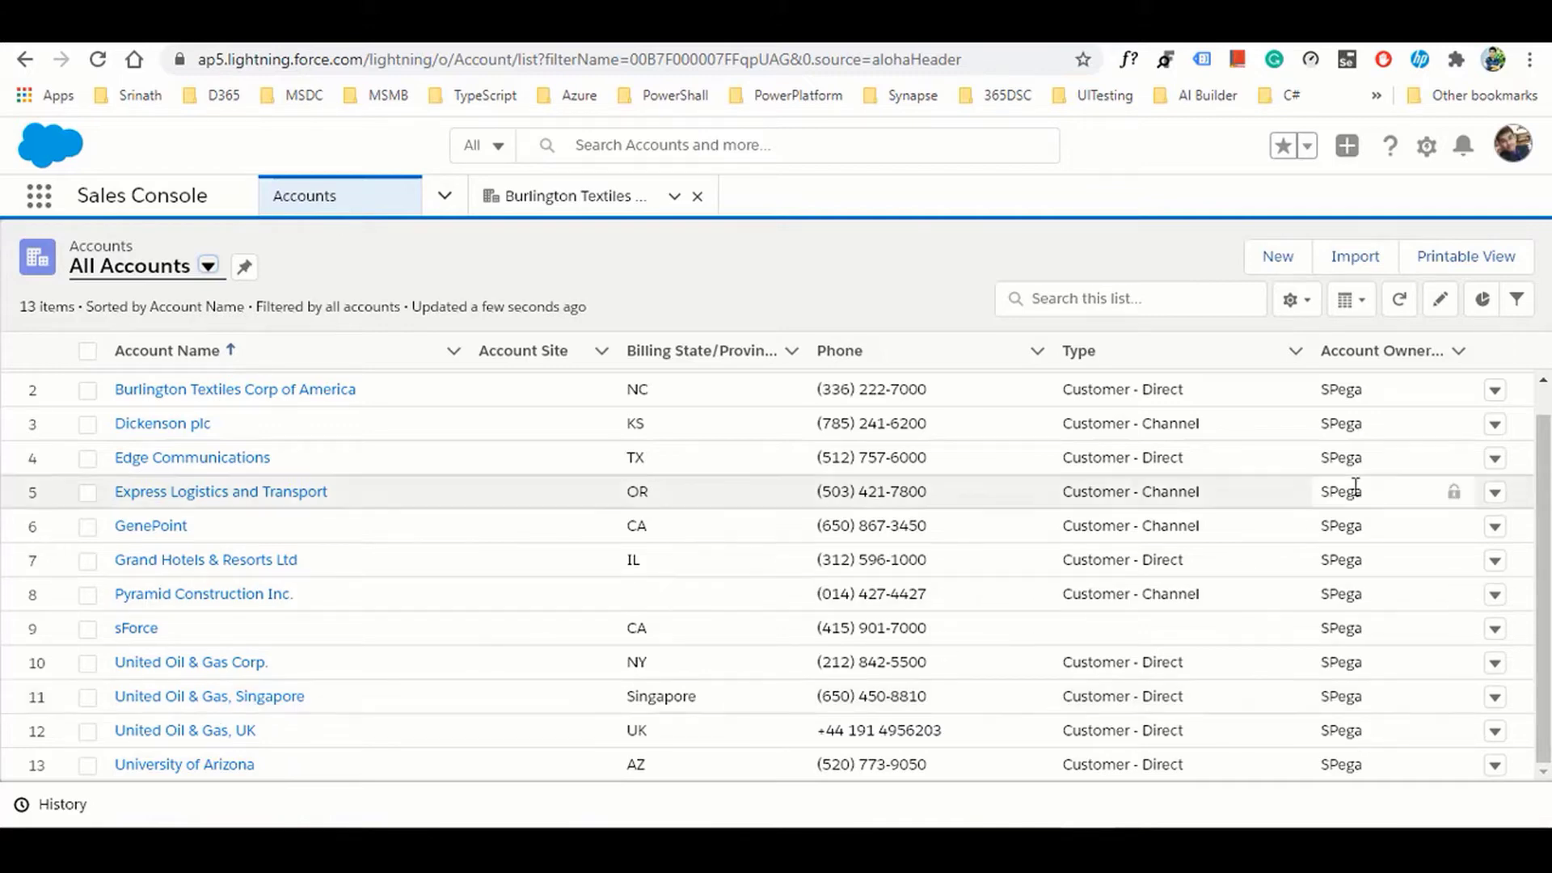
Open Setup for the current app and expand Objects and Fields under Platform Tools
click(1428, 154)
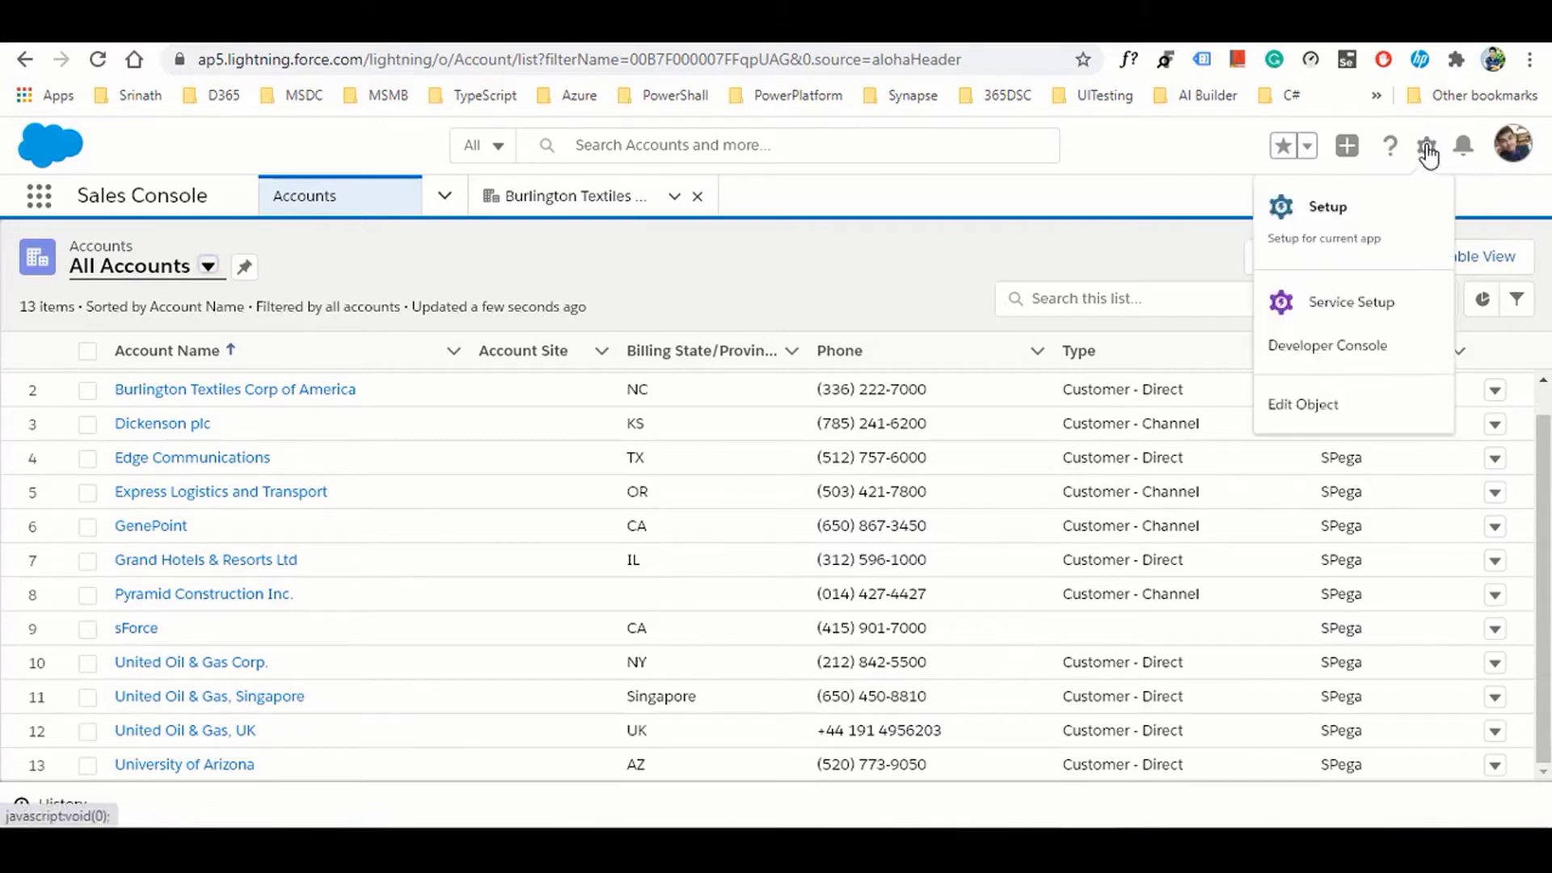
click(1330, 232)
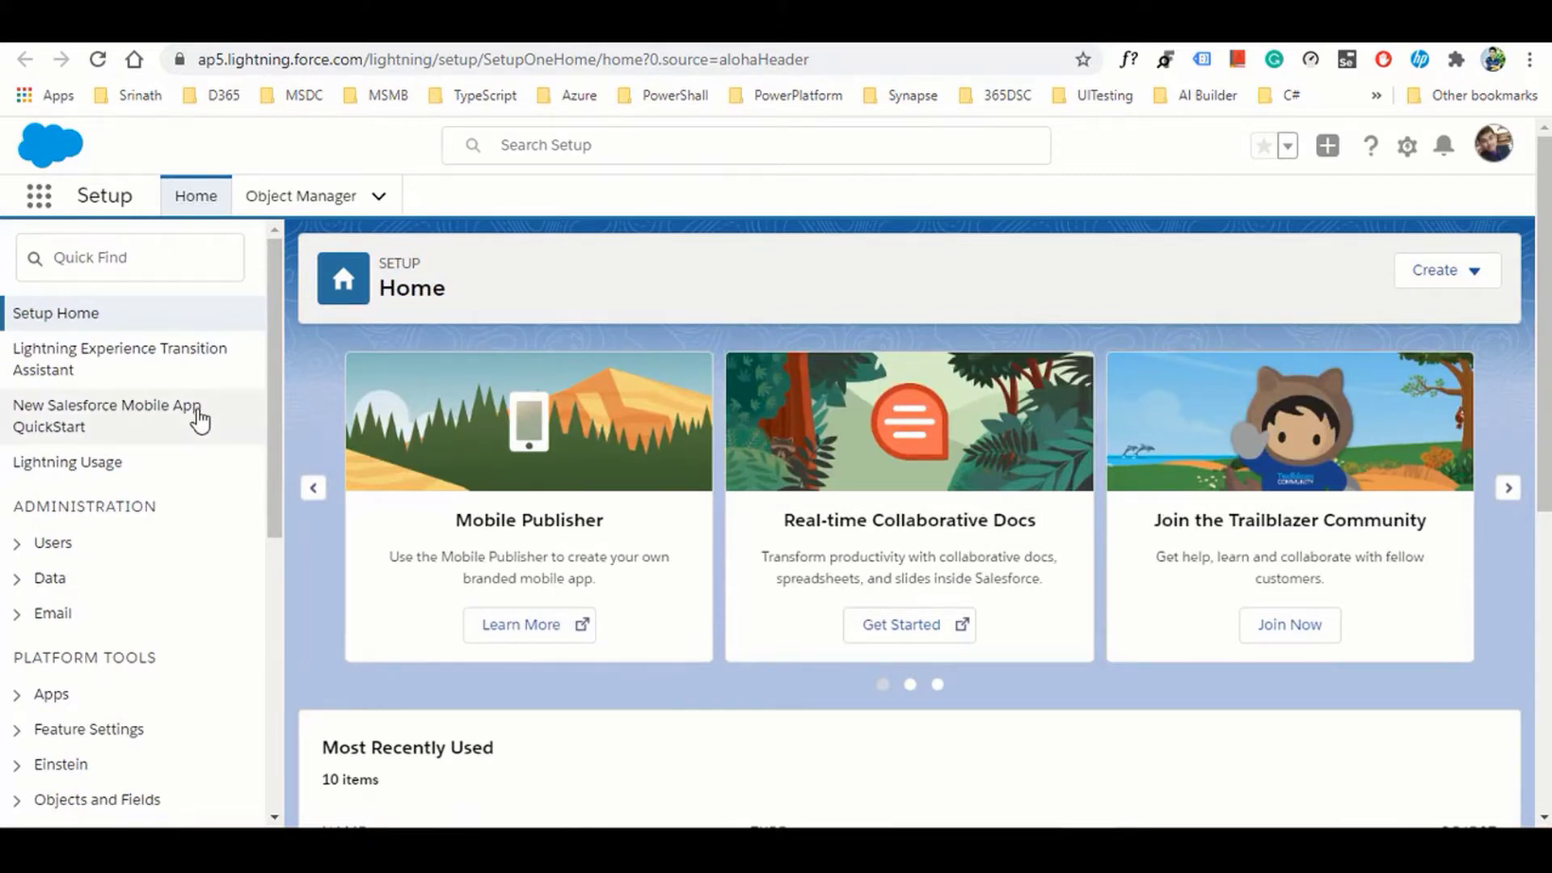
drag(273, 467, 268, 412)
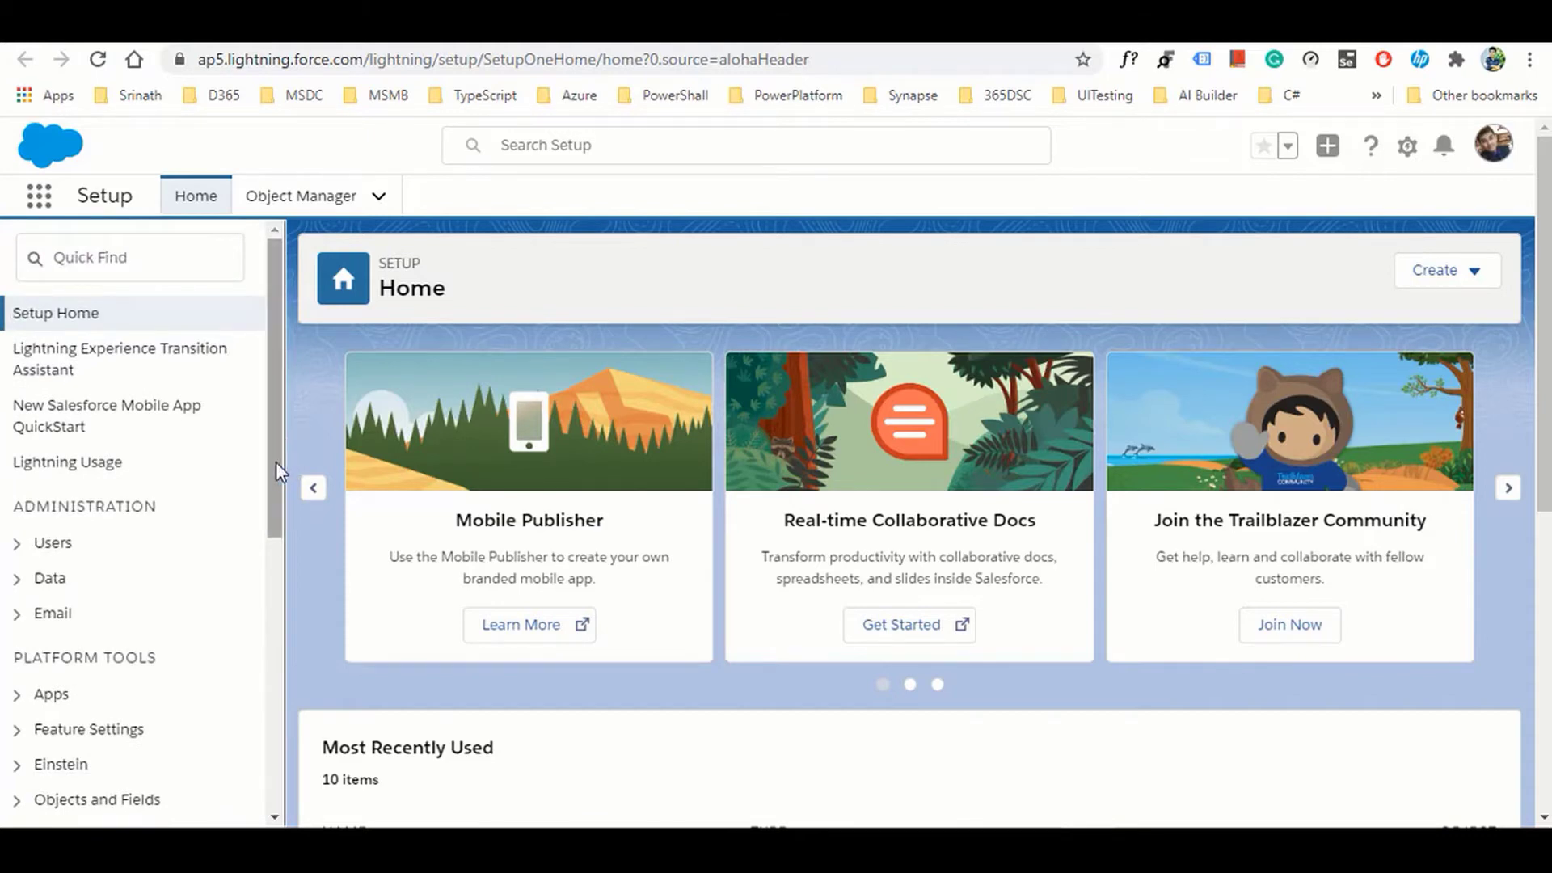
drag(275, 462, 278, 605)
scroll(232, 598, down, 2)
scroll(234, 598, up, 3)
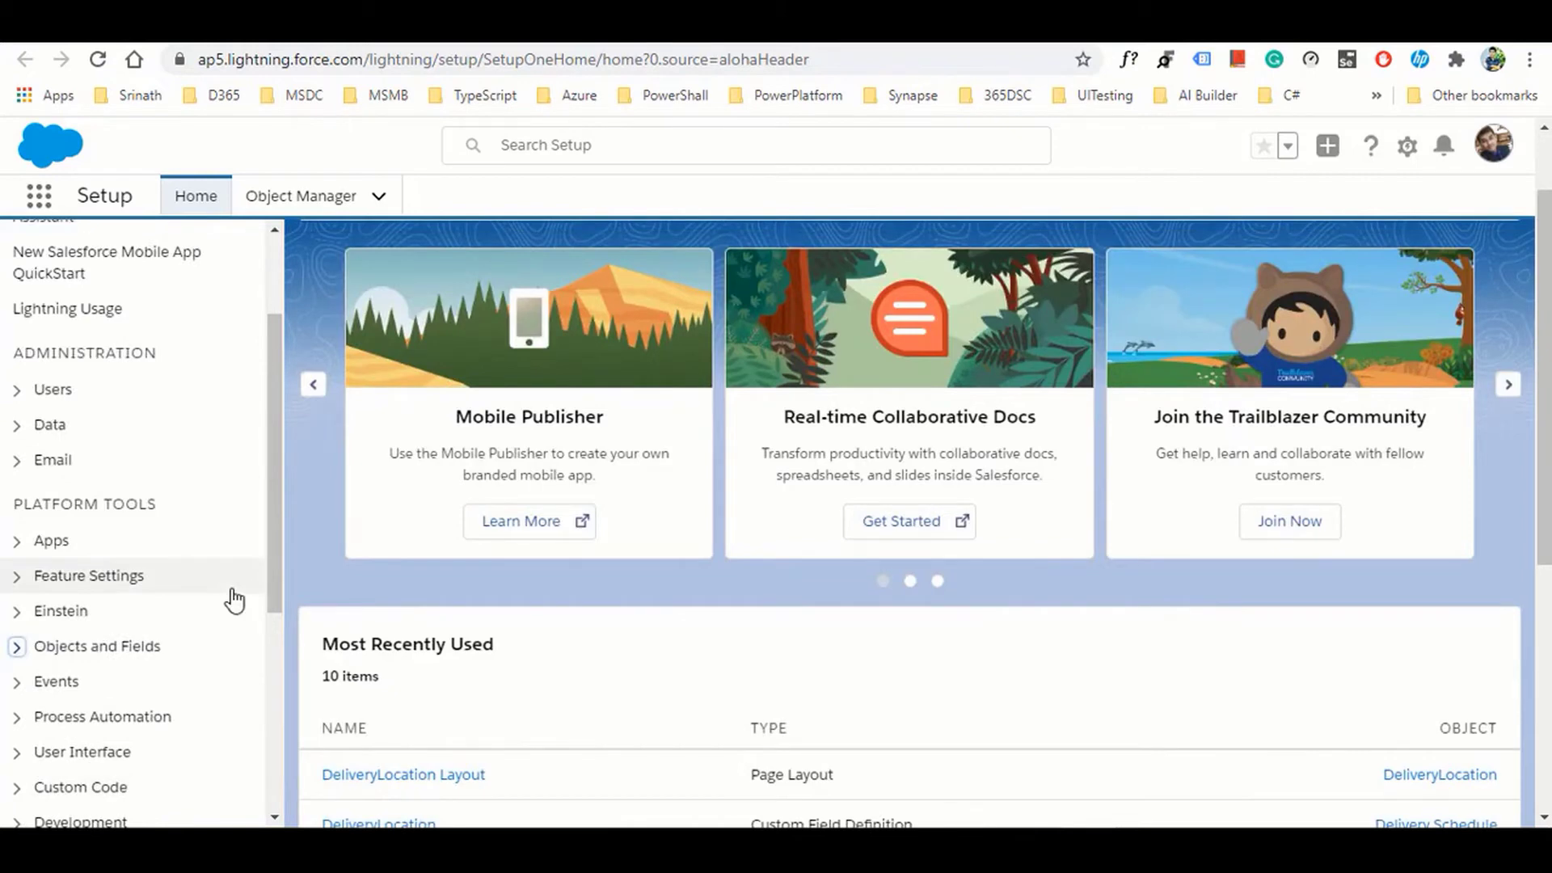
scroll(234, 600, down, 1)
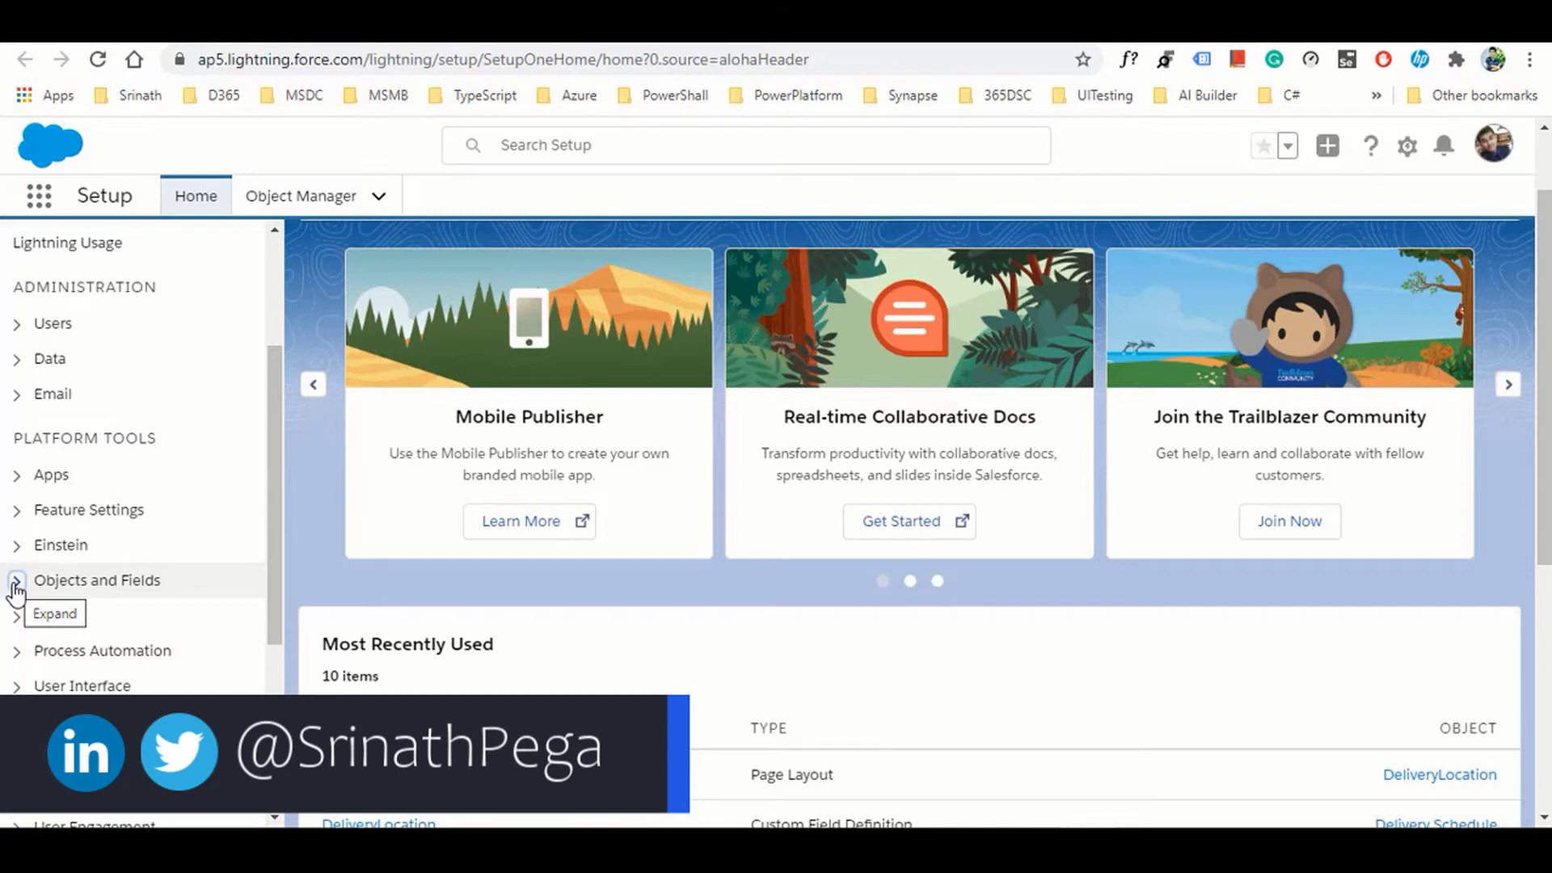
click(16, 582)
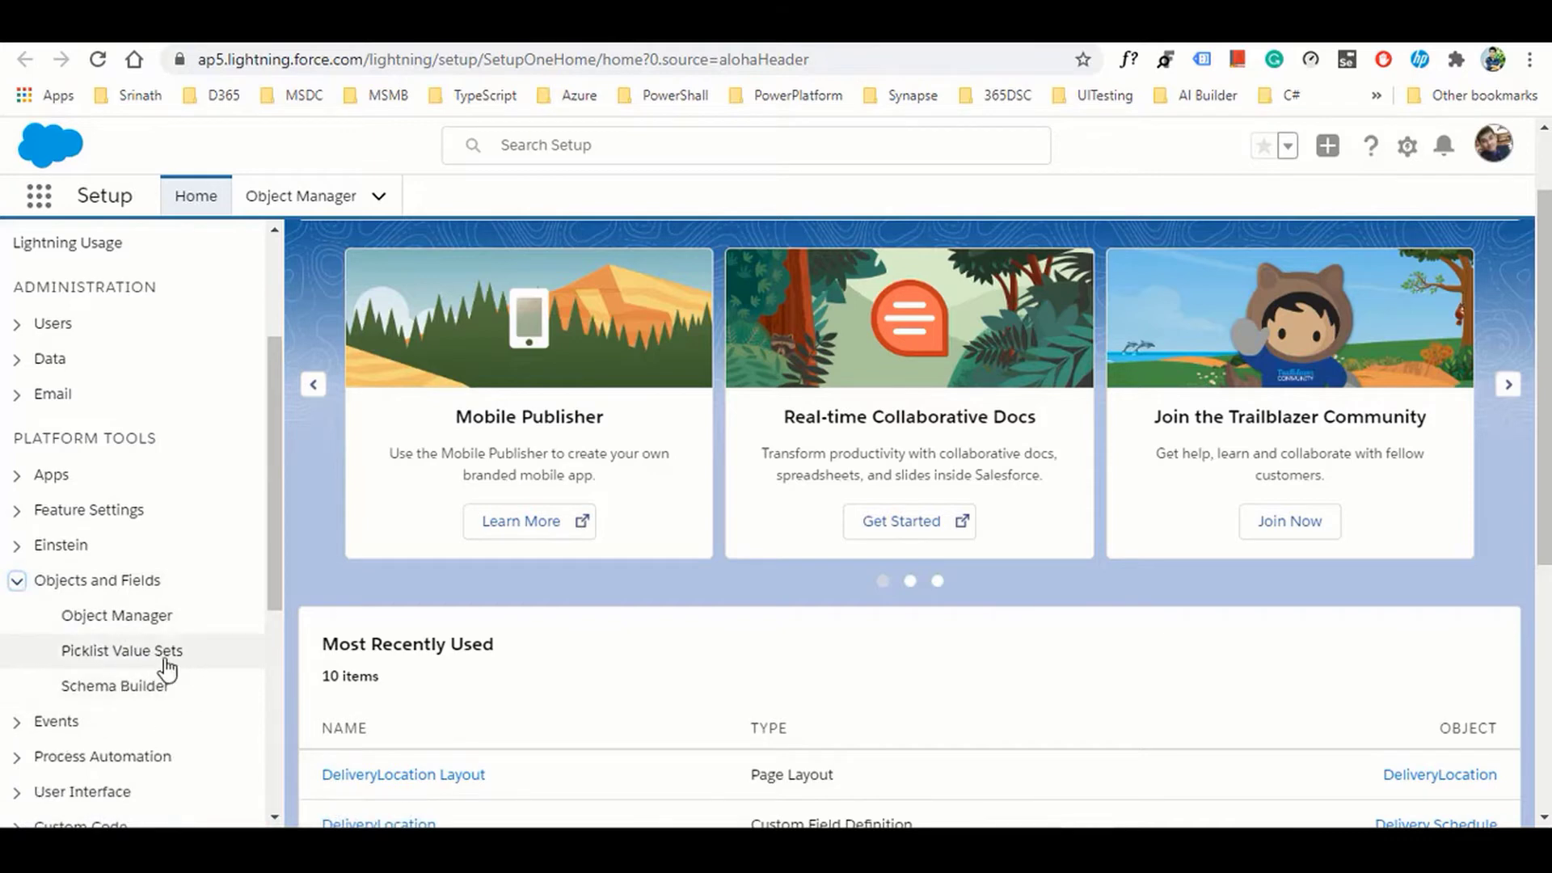
Open the Object Manager and look through the list of standard and custom objects
click(152, 626)
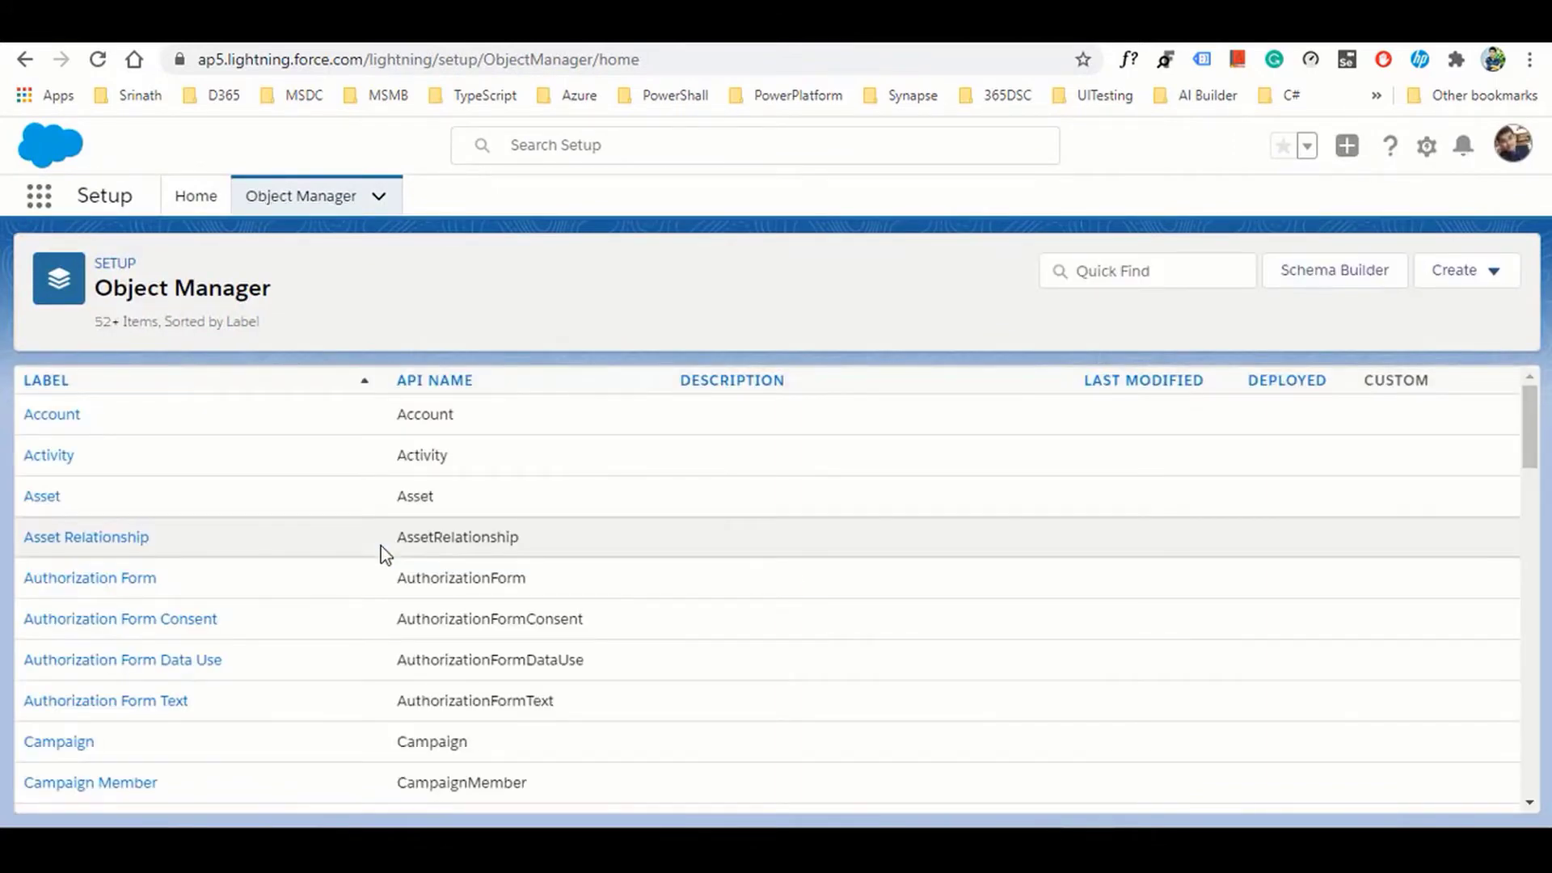
scroll(285, 648, down, 10)
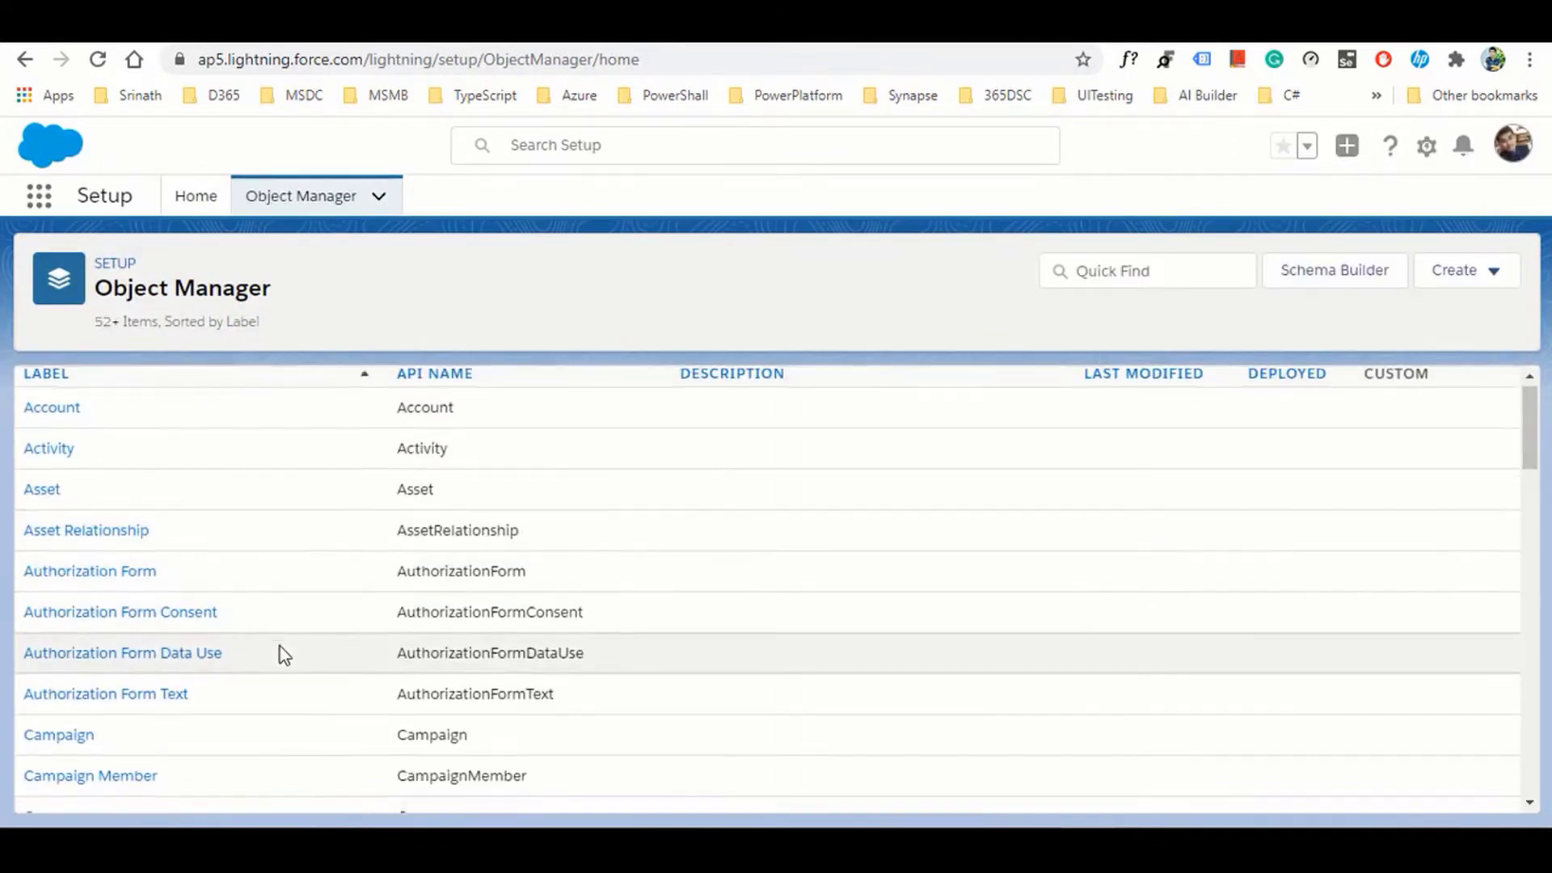
scroll(280, 646, down, 5)
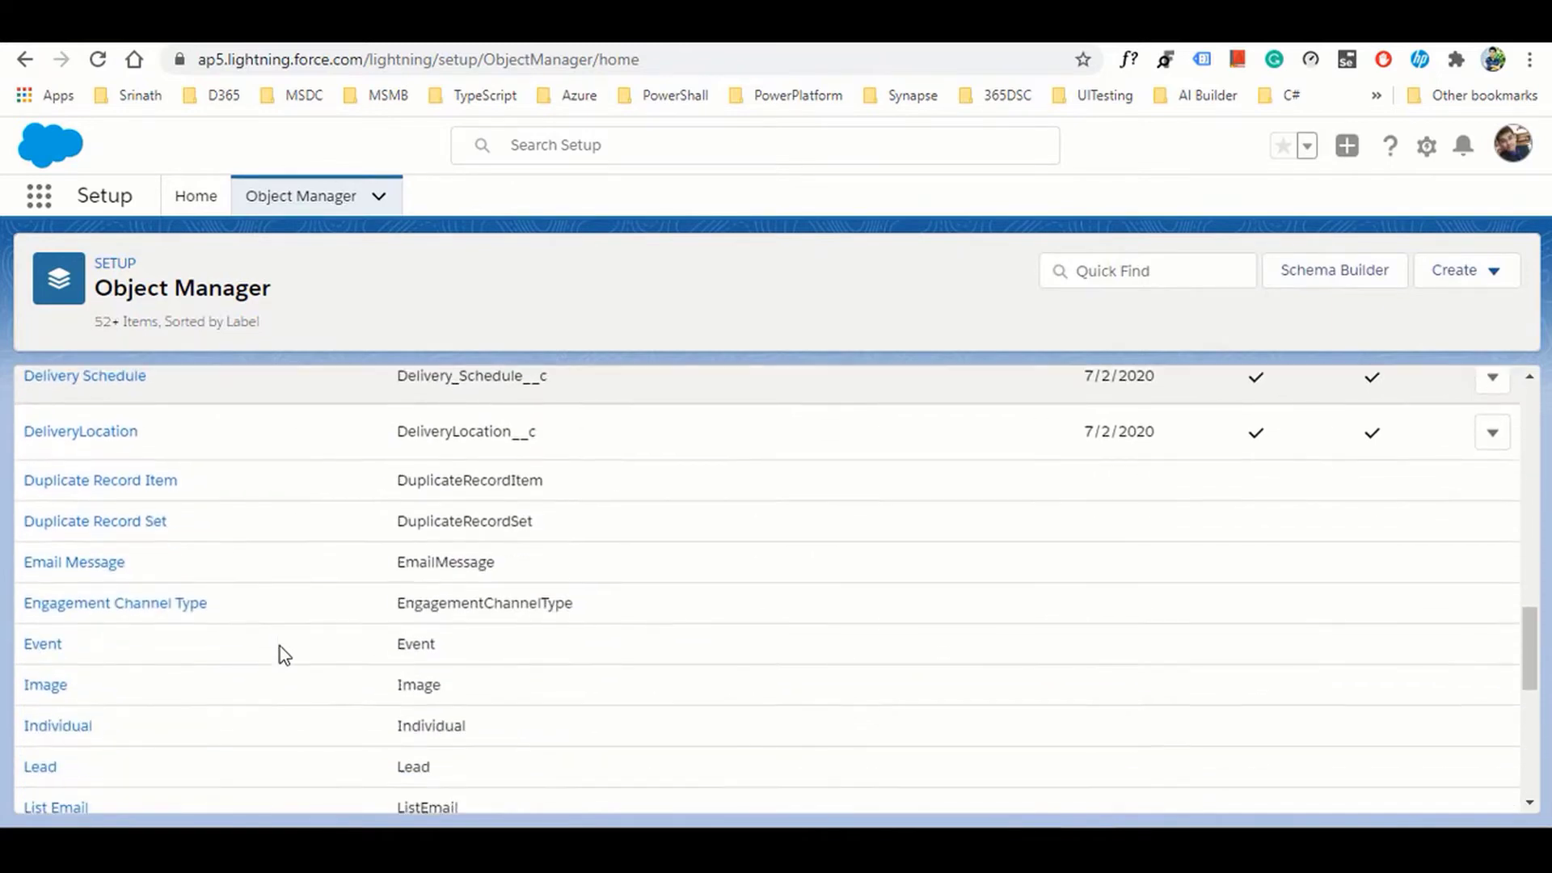
scroll(280, 647, up, 15)
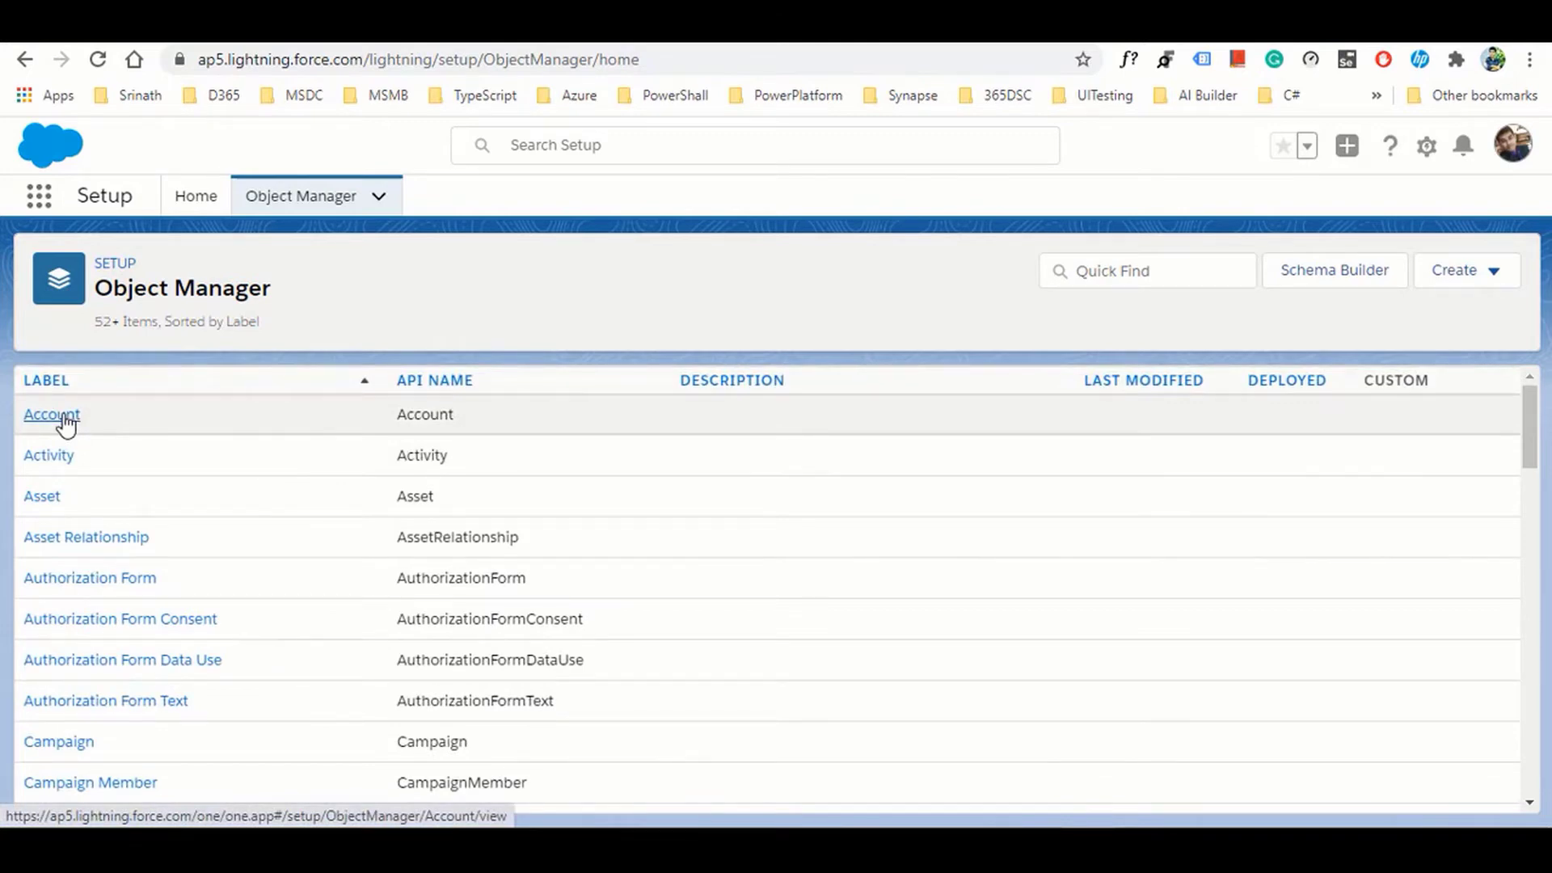
Open the Account object's definition and examine its details, including the API name and labels
click(65, 416)
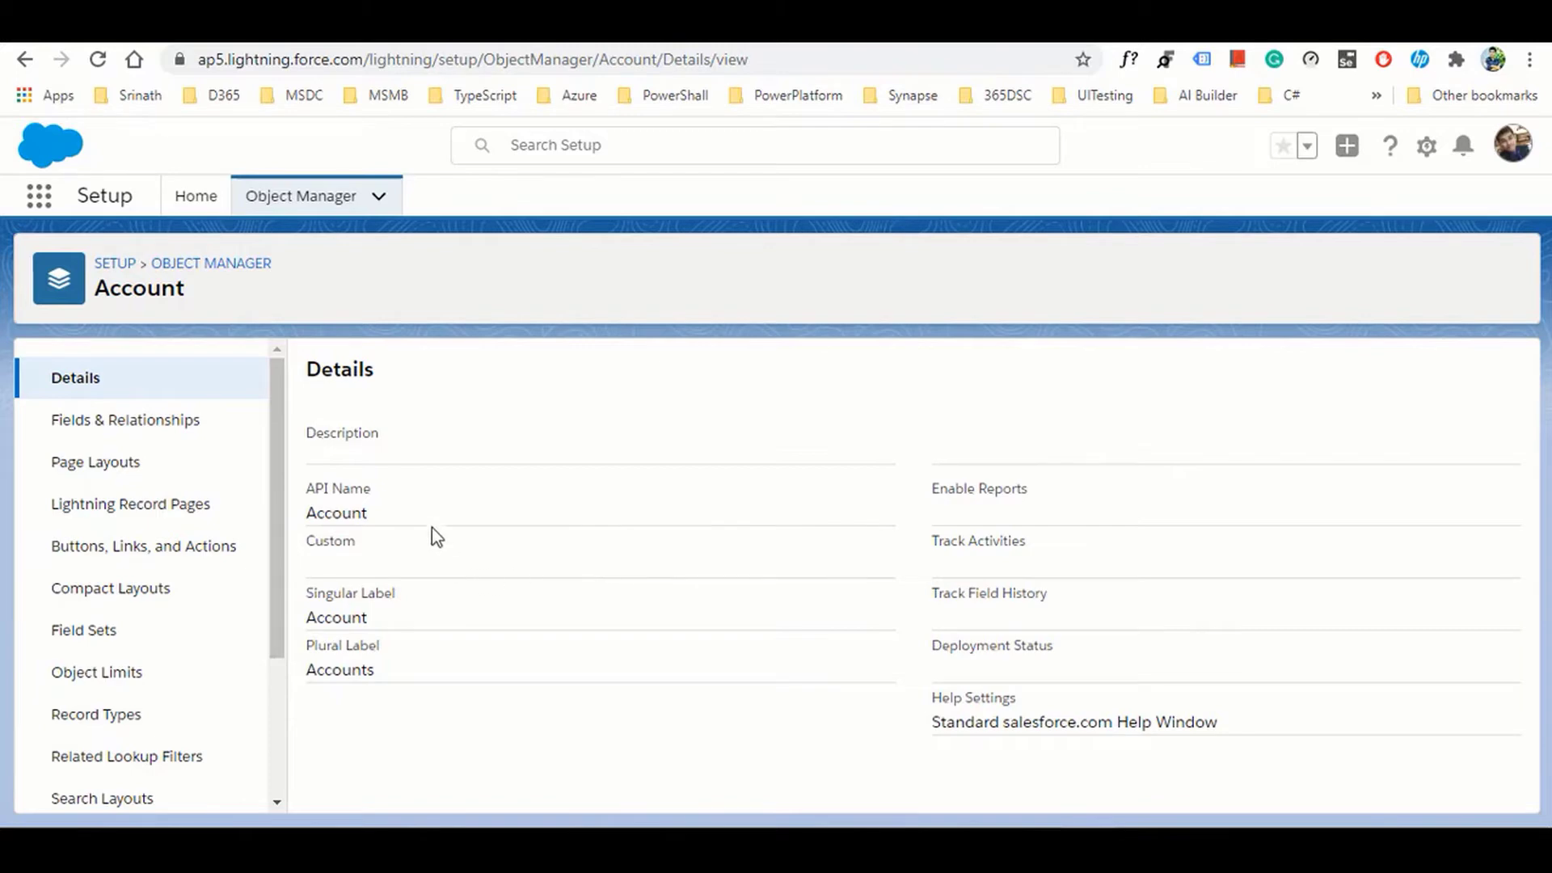
drag(288, 540, 310, 511)
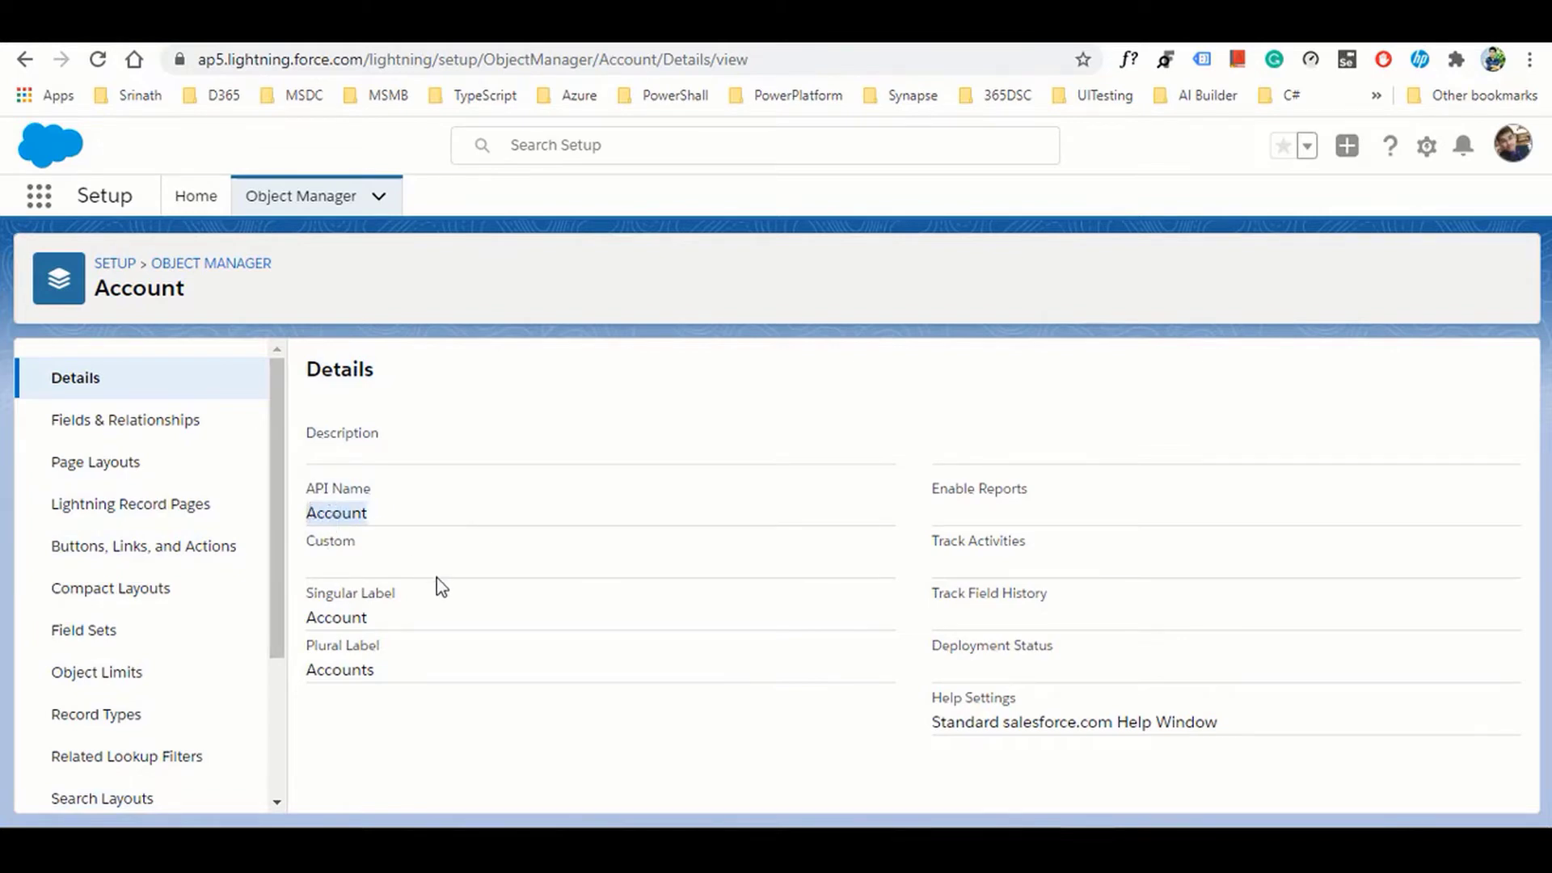
click(642, 705)
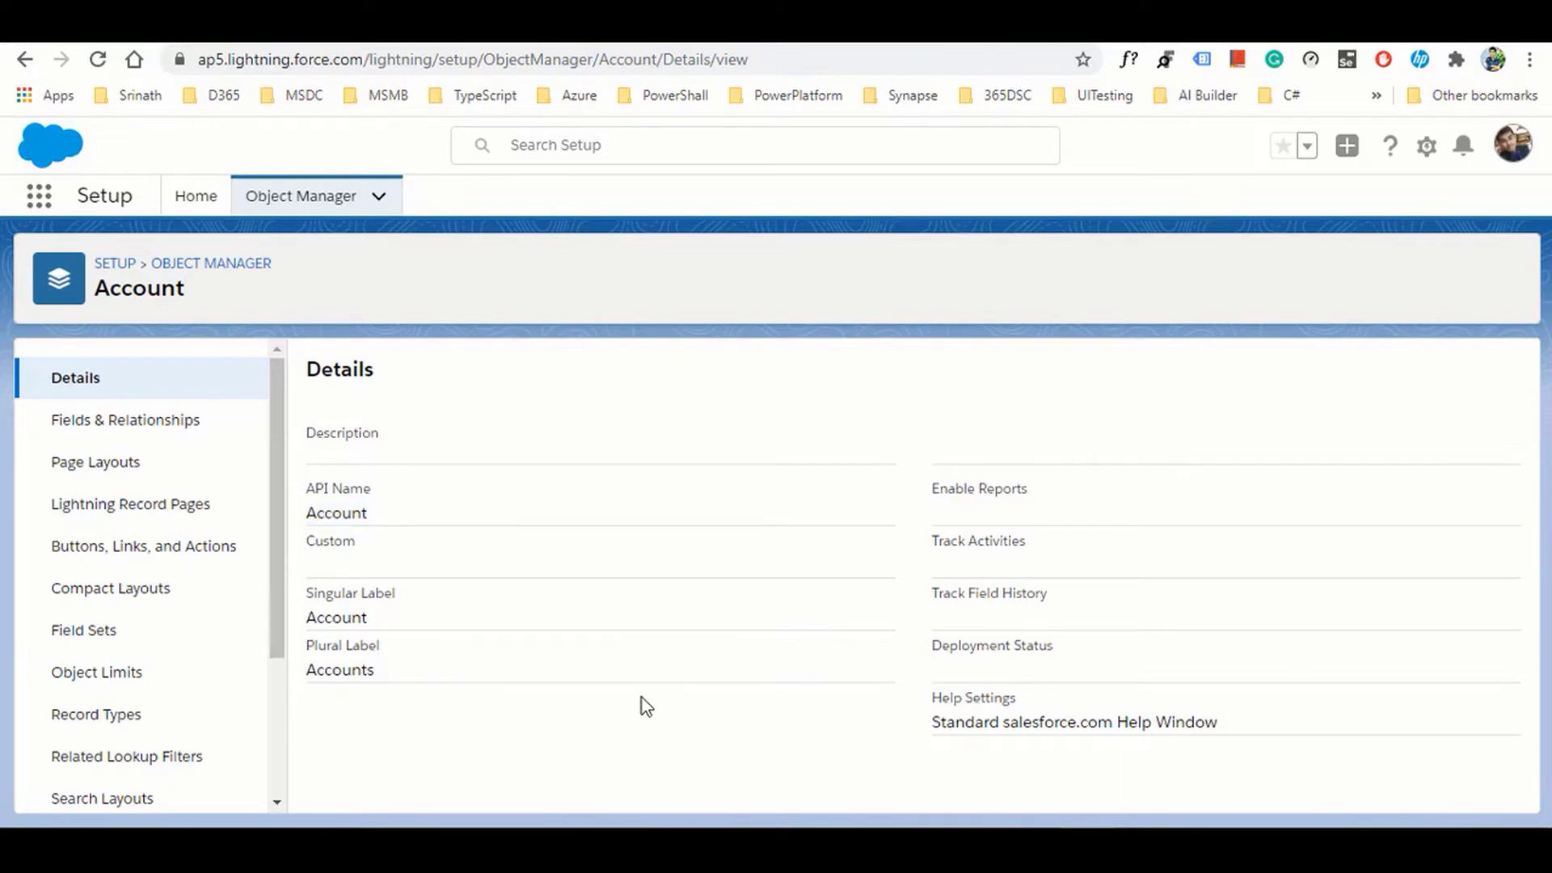
Review the Account object's fields and relationships with their field names and data types
click(162, 422)
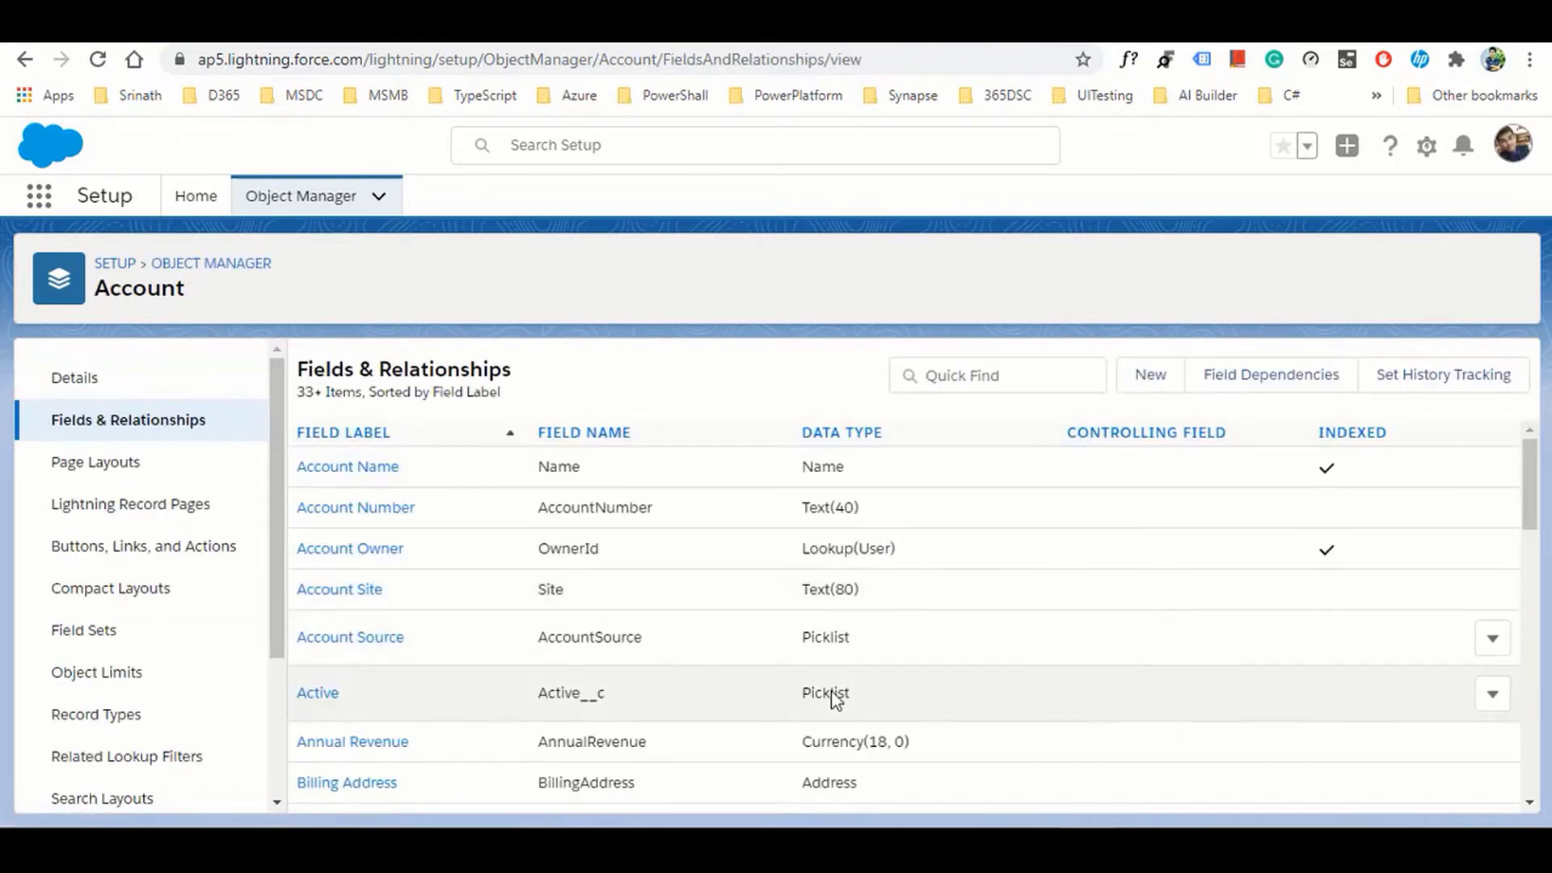
scroll(836, 700, down, 5)
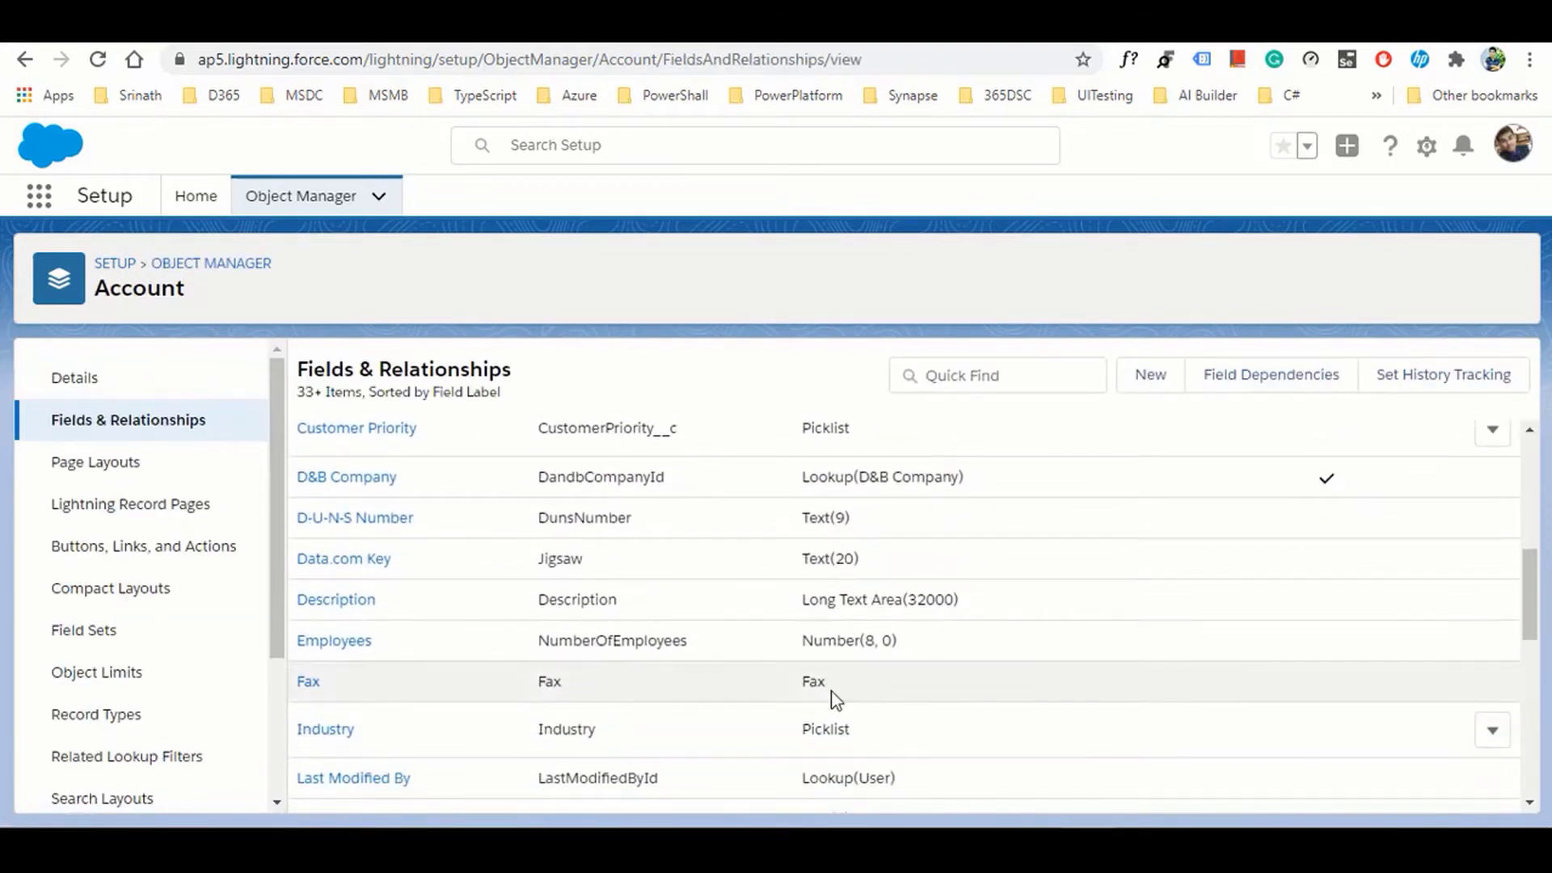
scroll(837, 700, down, 4)
scroll(837, 700, down, 6)
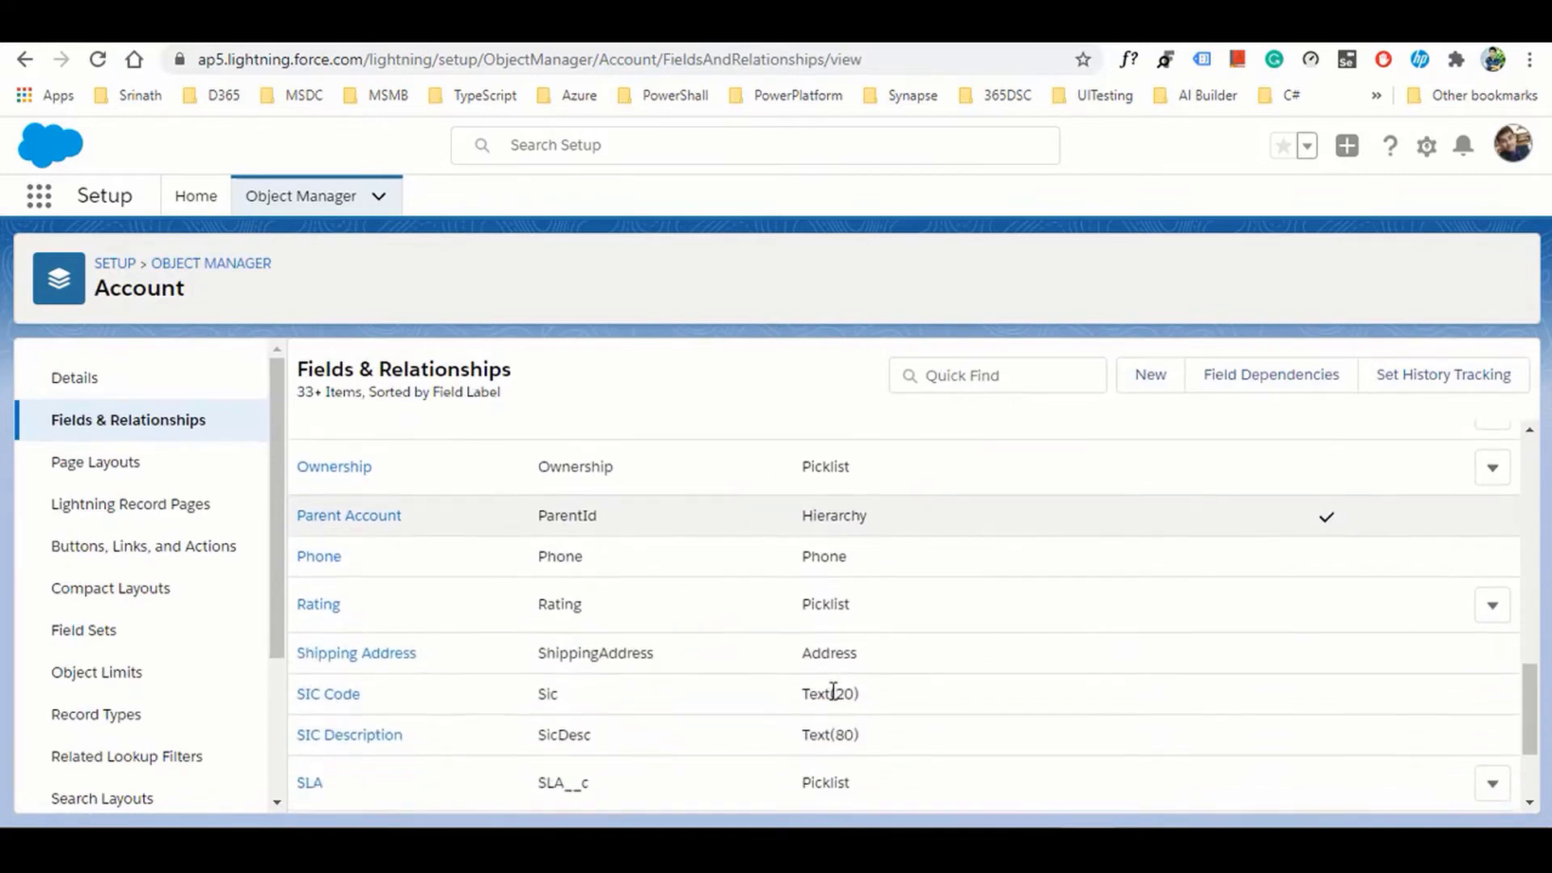
scroll(836, 700, up, 2)
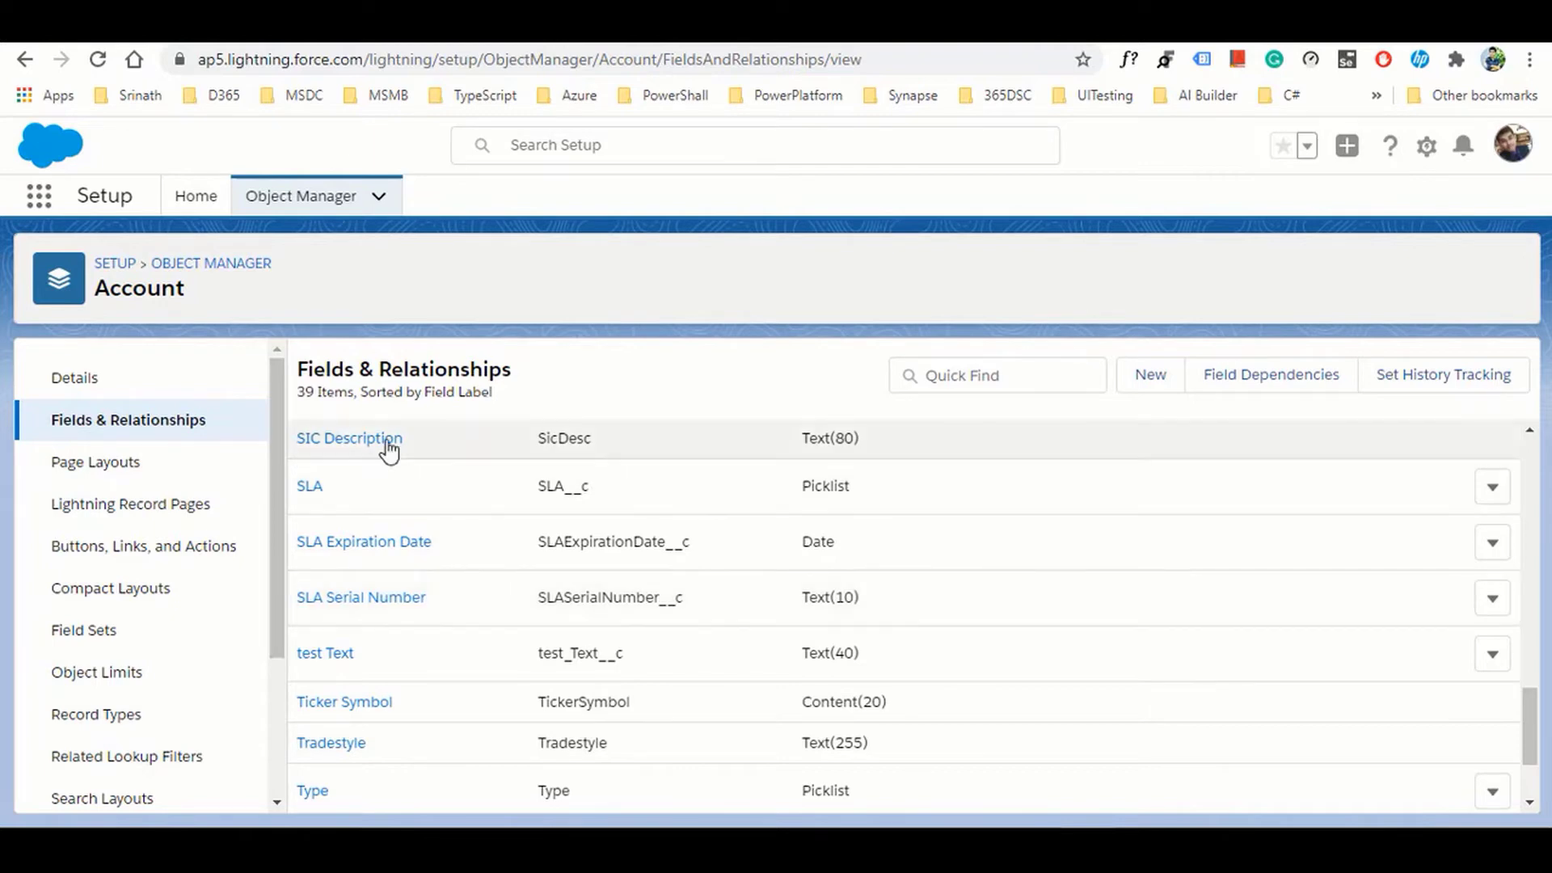
Open the Account (Sales) Layout from the Account page layouts and examine its available fields, actions, detail sections and related lists
click(126, 473)
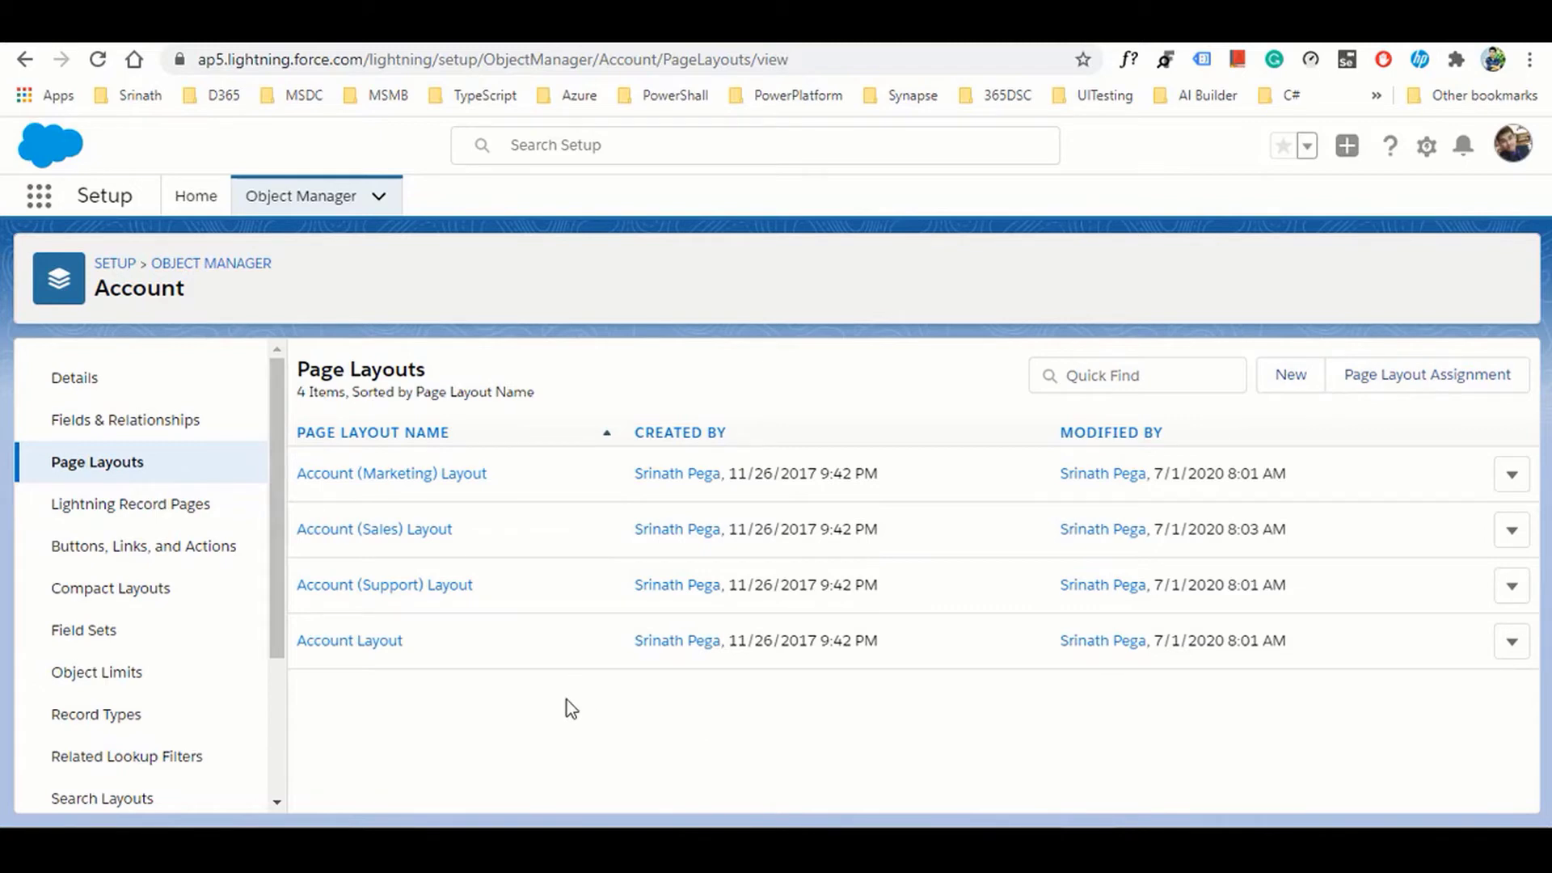
click(399, 532)
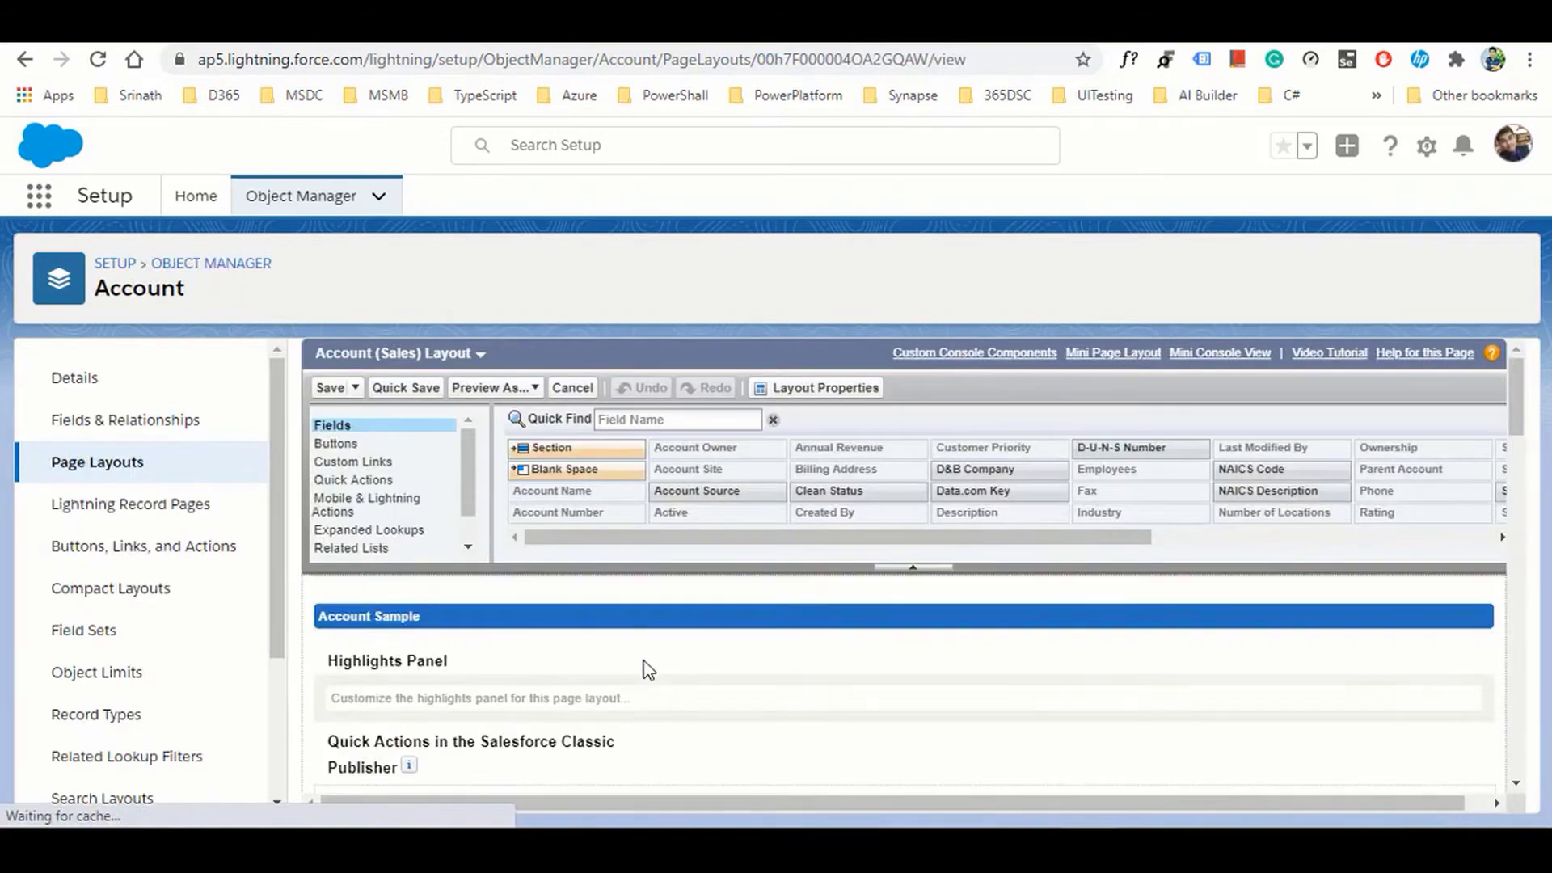
scroll(644, 661, down, 4)
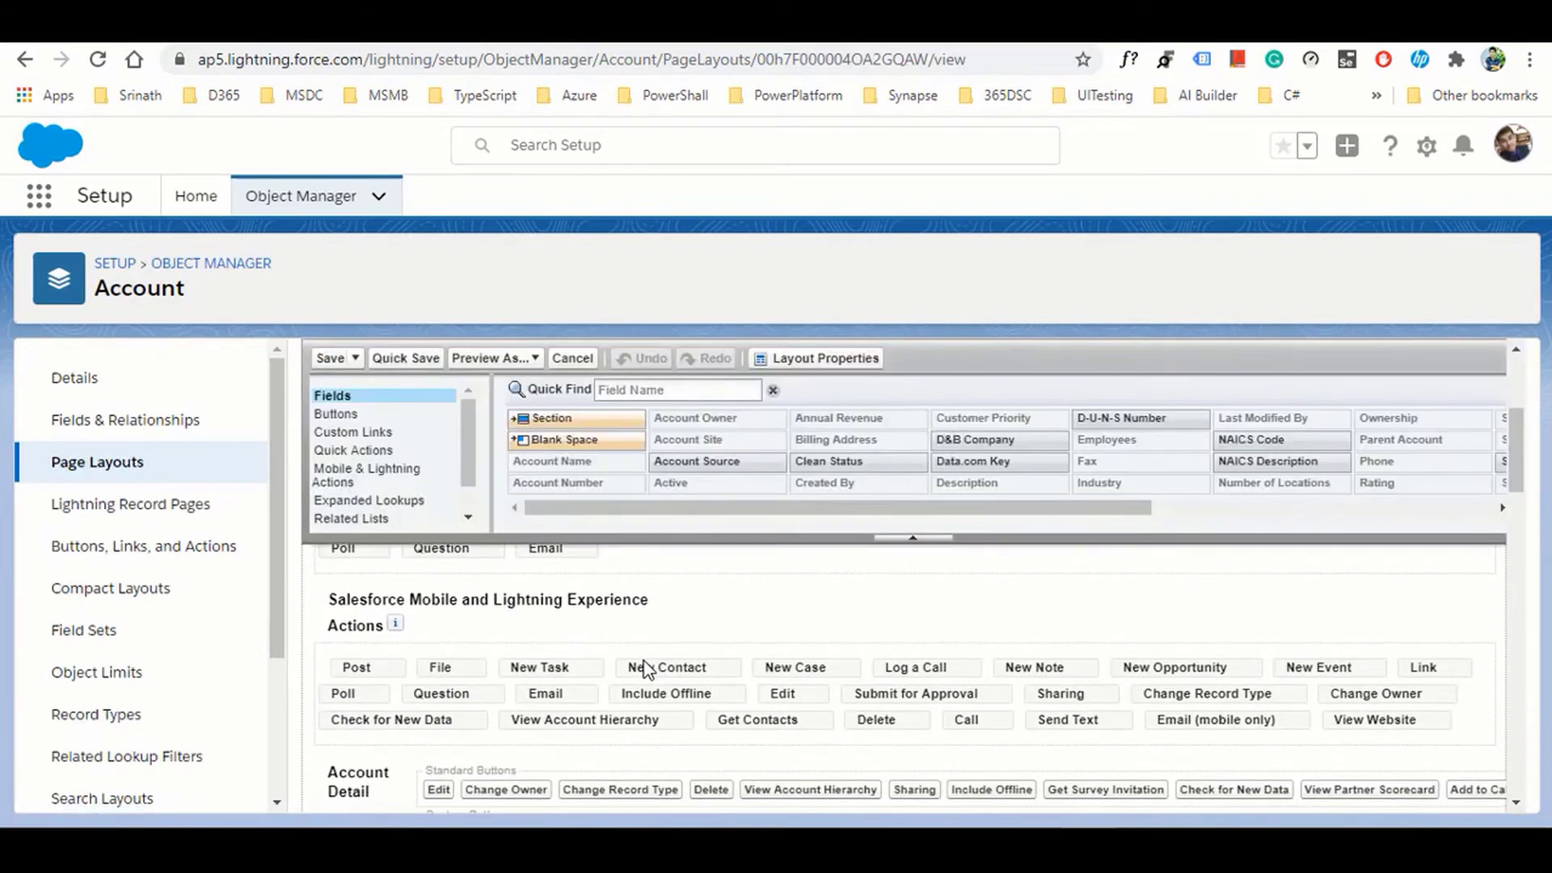
scroll(643, 668, down, 1)
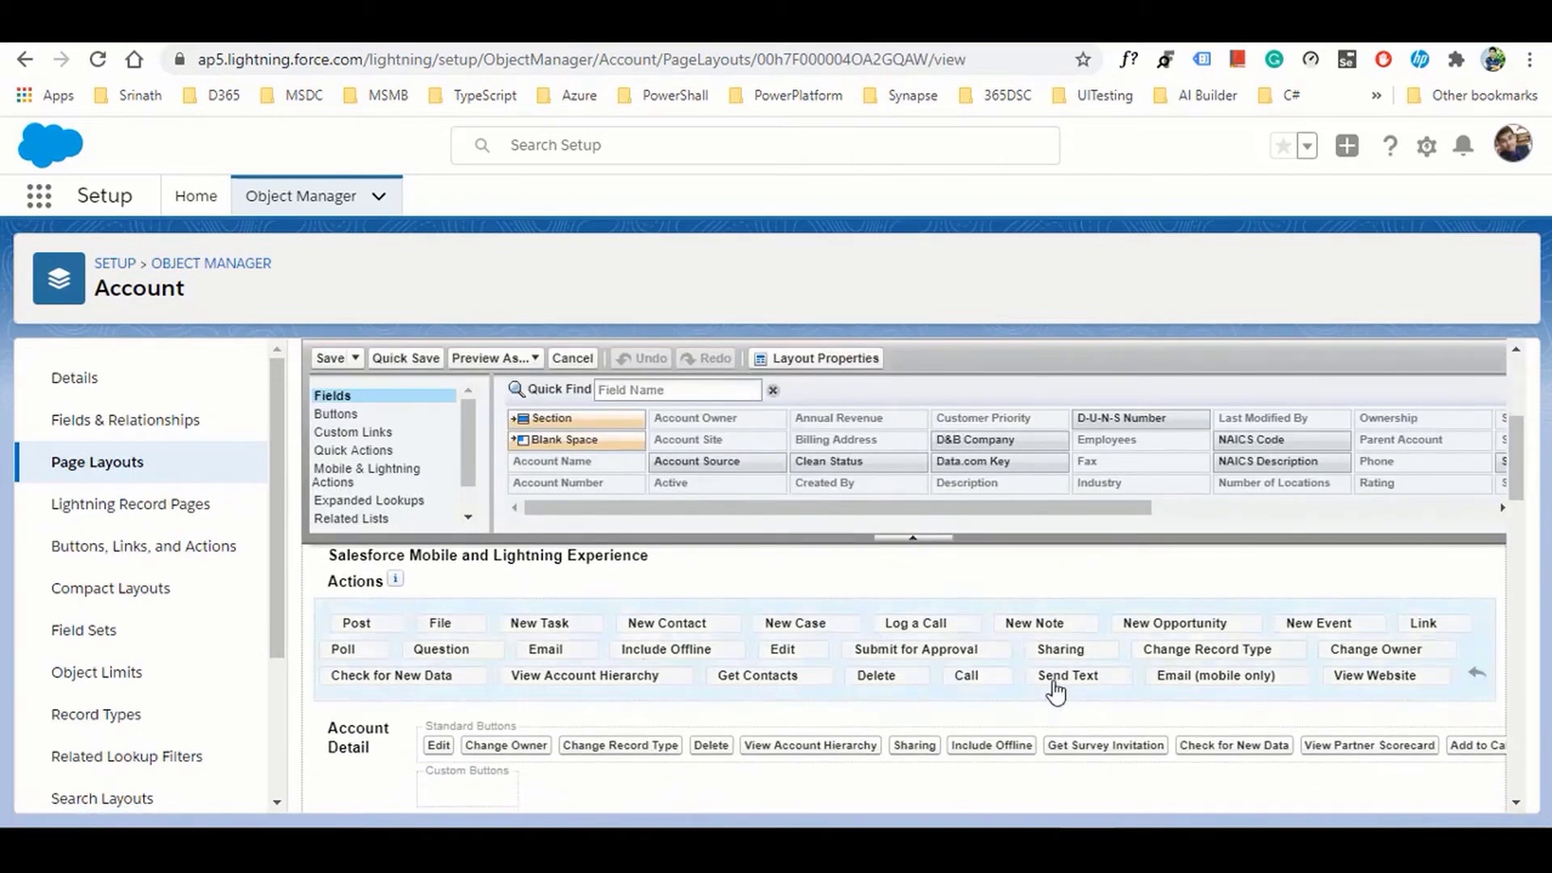
drag(1509, 446, 1534, 571)
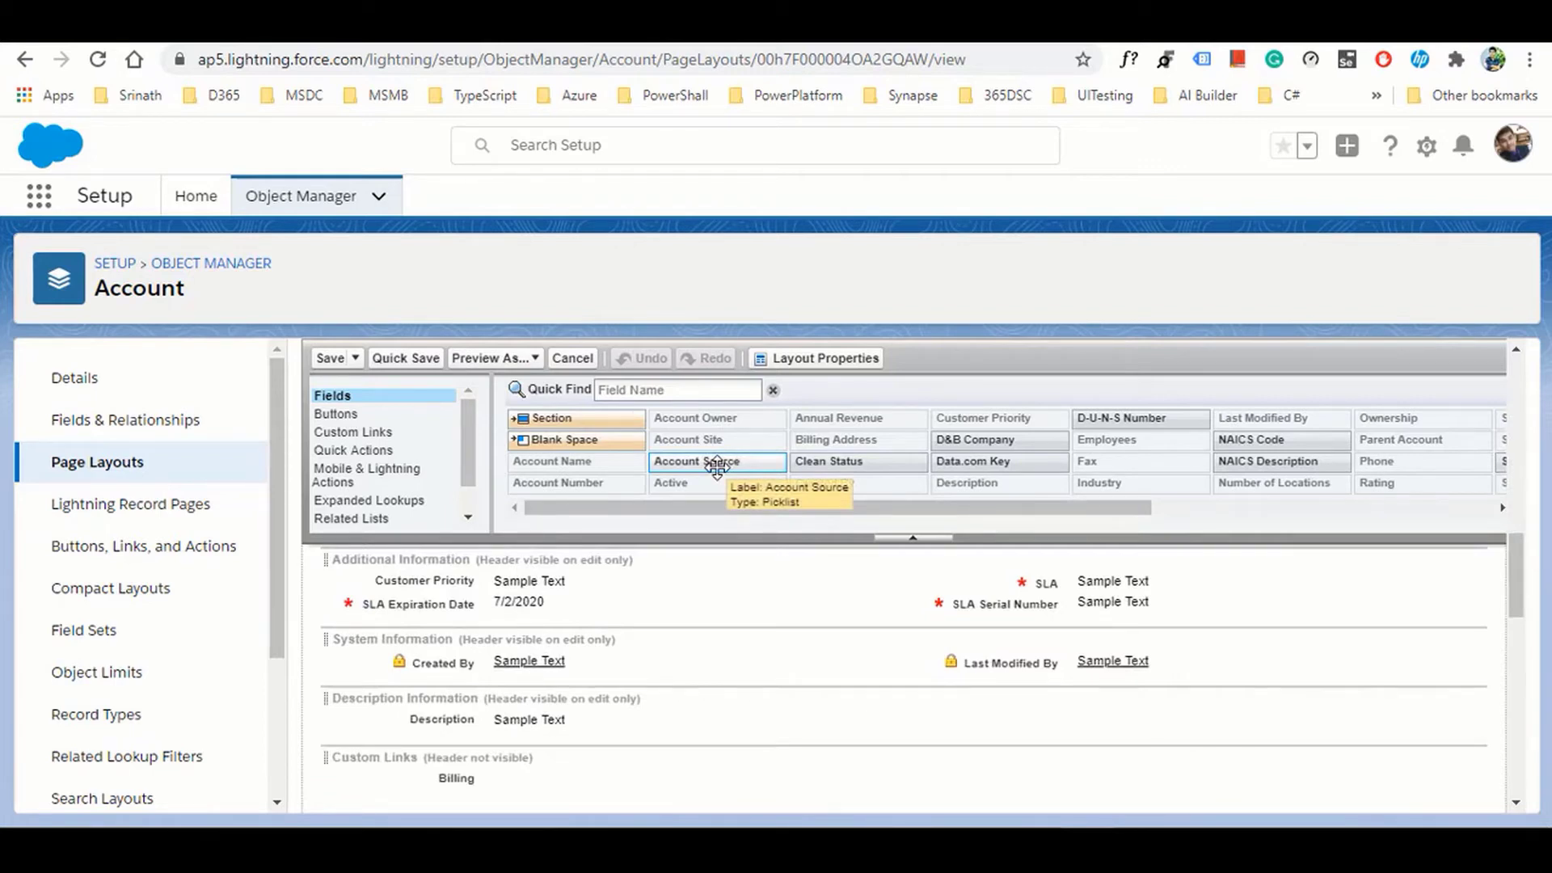
drag(716, 468, 710, 436)
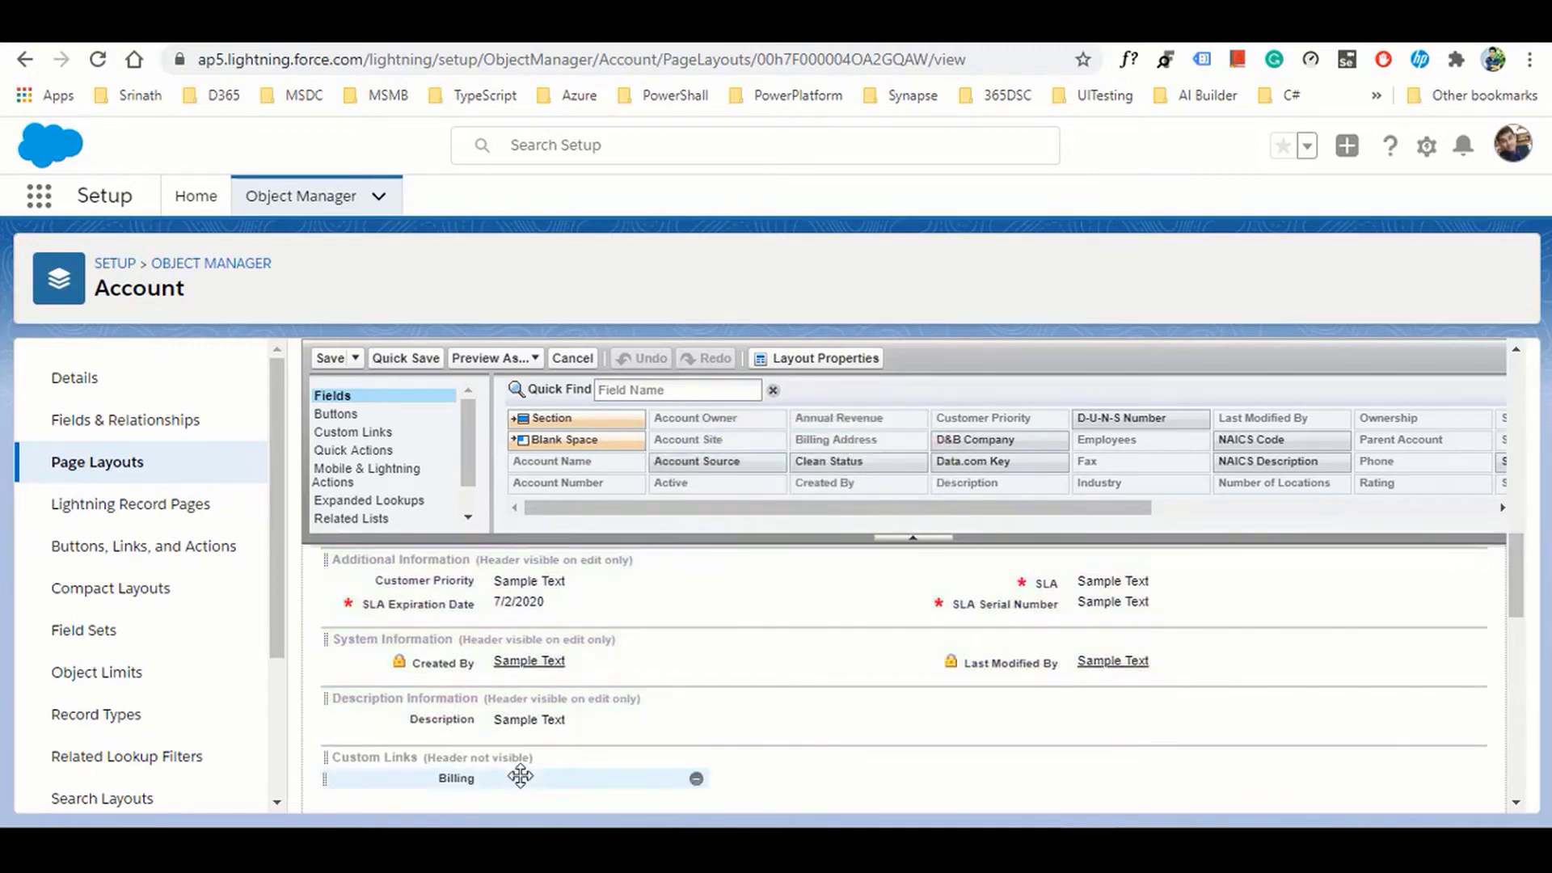
scroll(521, 776, down, 3)
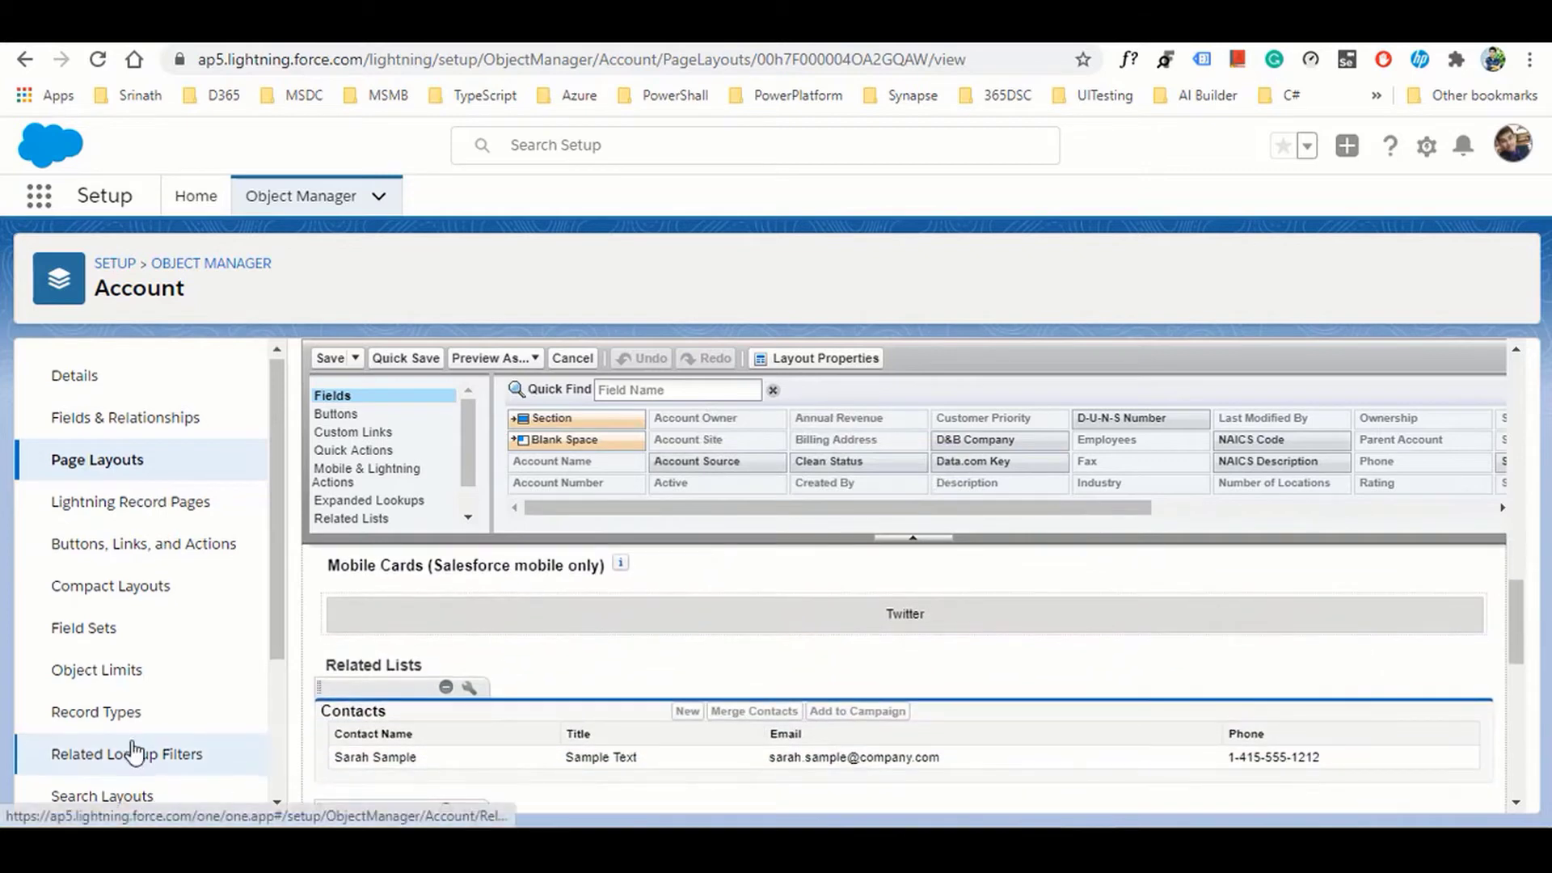
Look over the Account object's other configuration categories, such as record types, lookup filters and search layouts
scroll(133, 751, down, 3)
scroll(146, 506, up, 3)
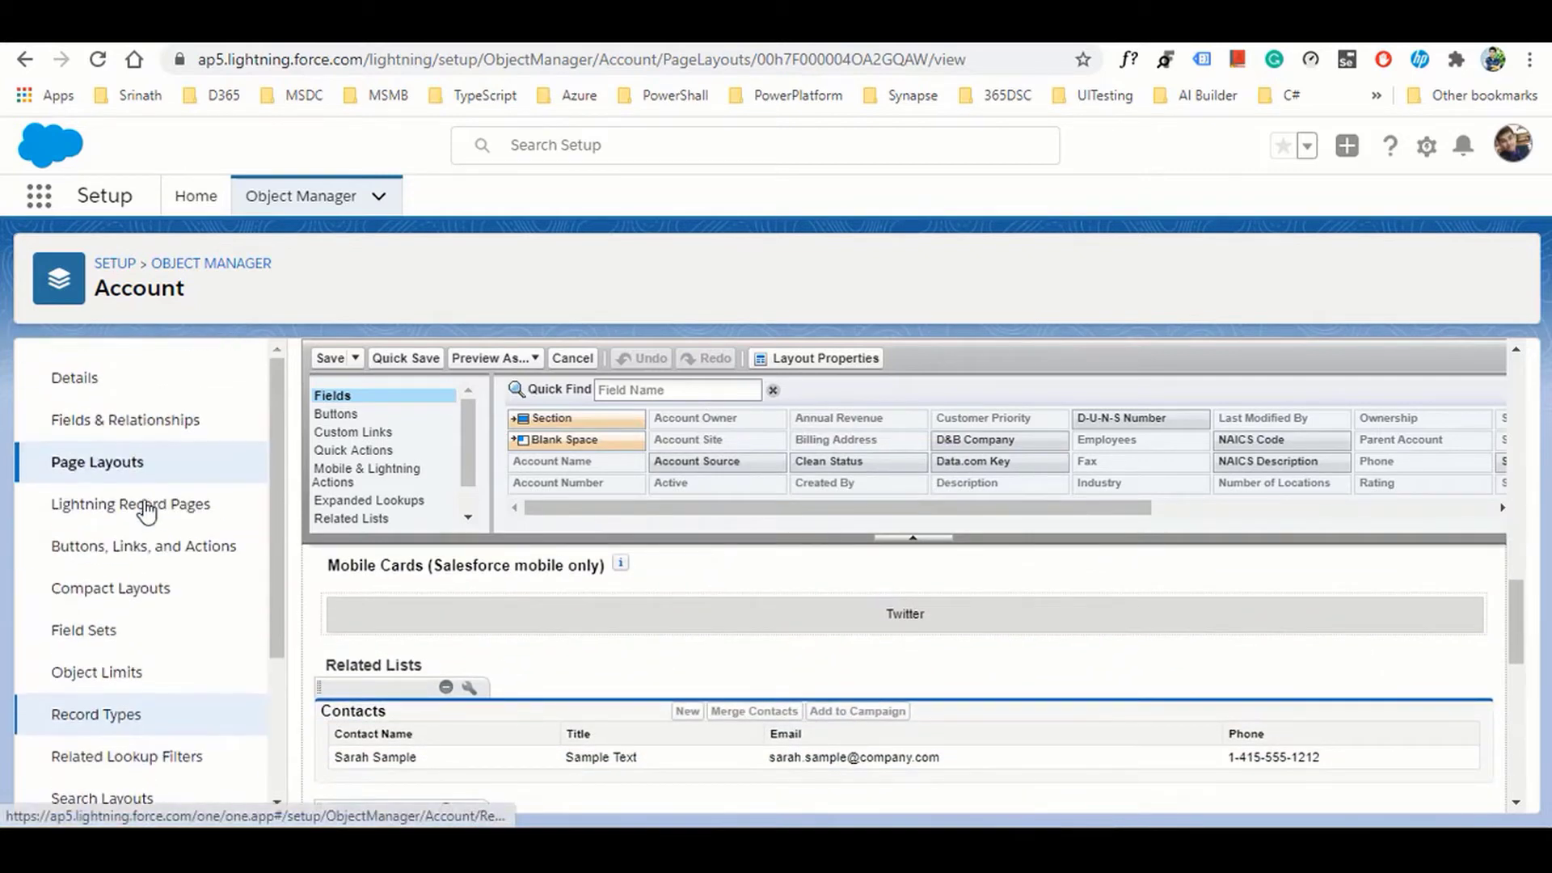
scroll(146, 510, down, 2)
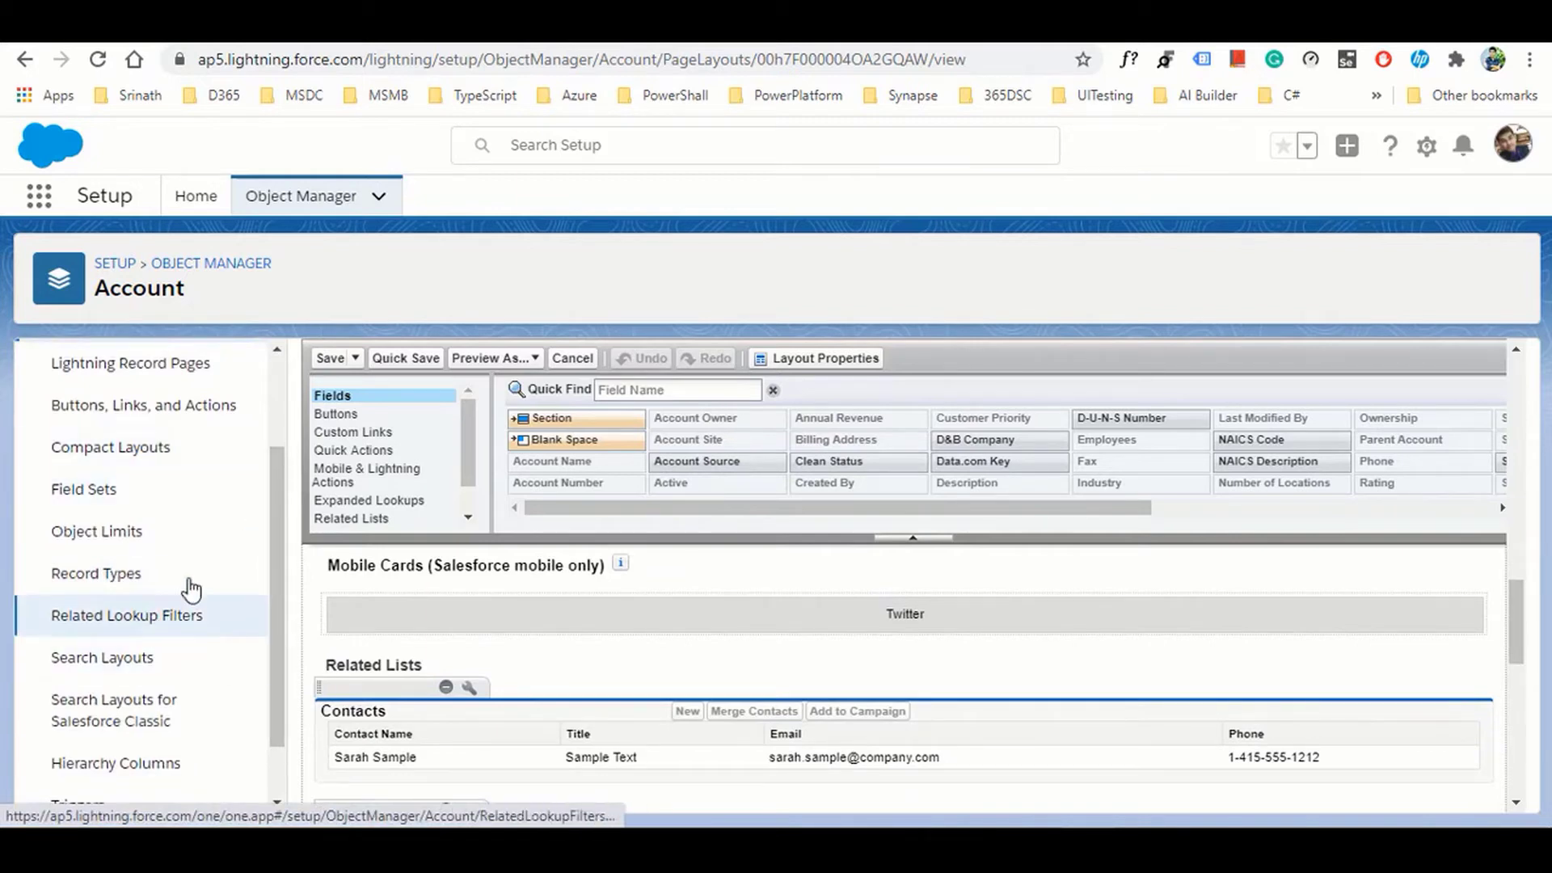
scroll(226, 612, up, 2)
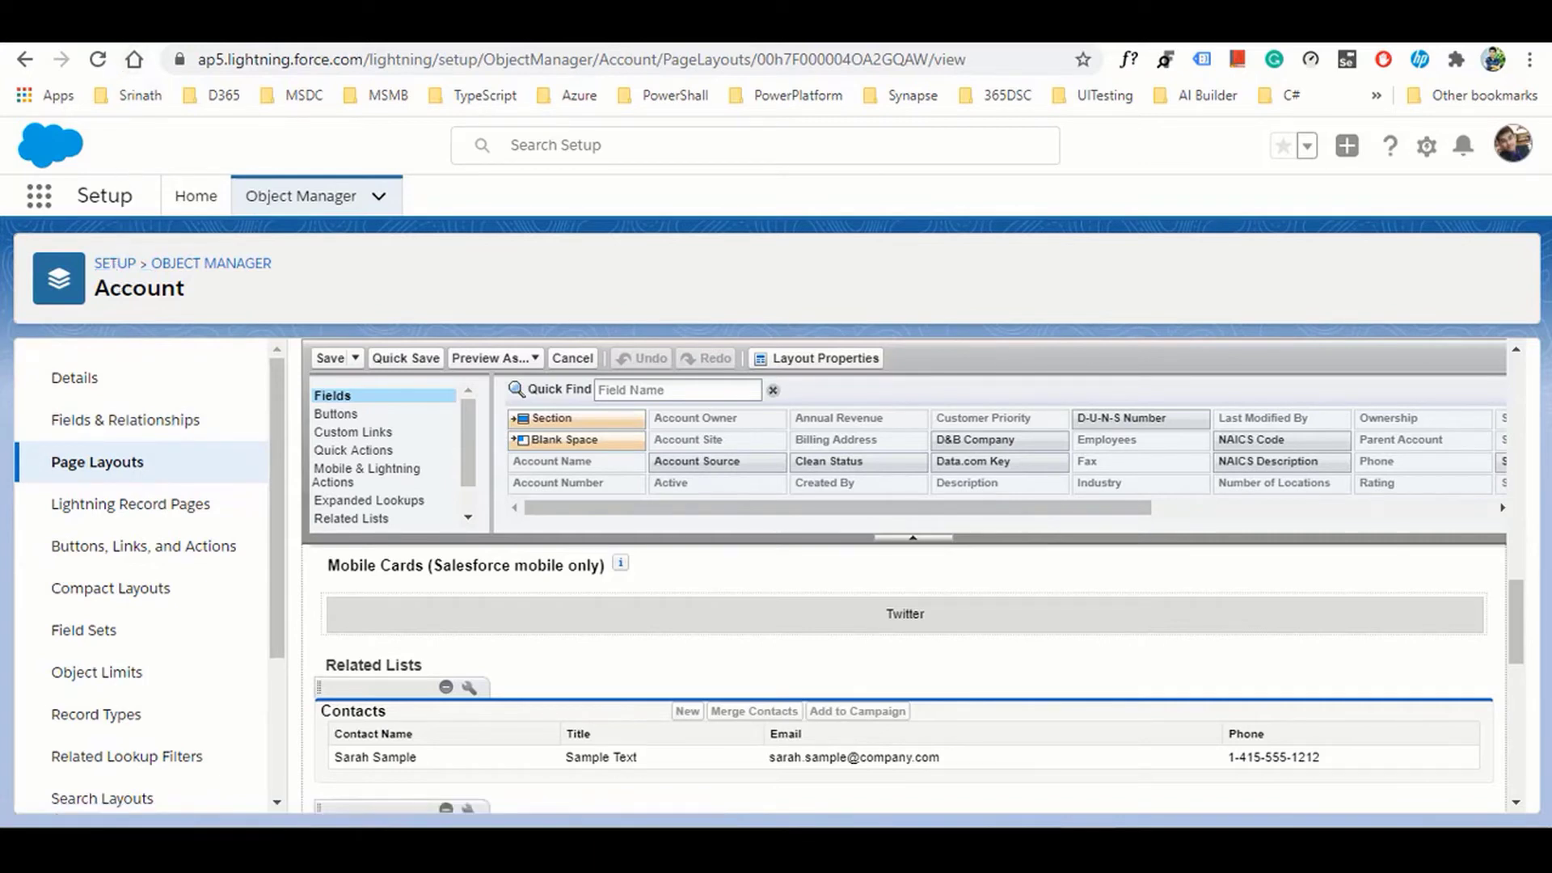
Return to the Sales Console's All Accounts list and open Setup for the current app
click(138, 24)
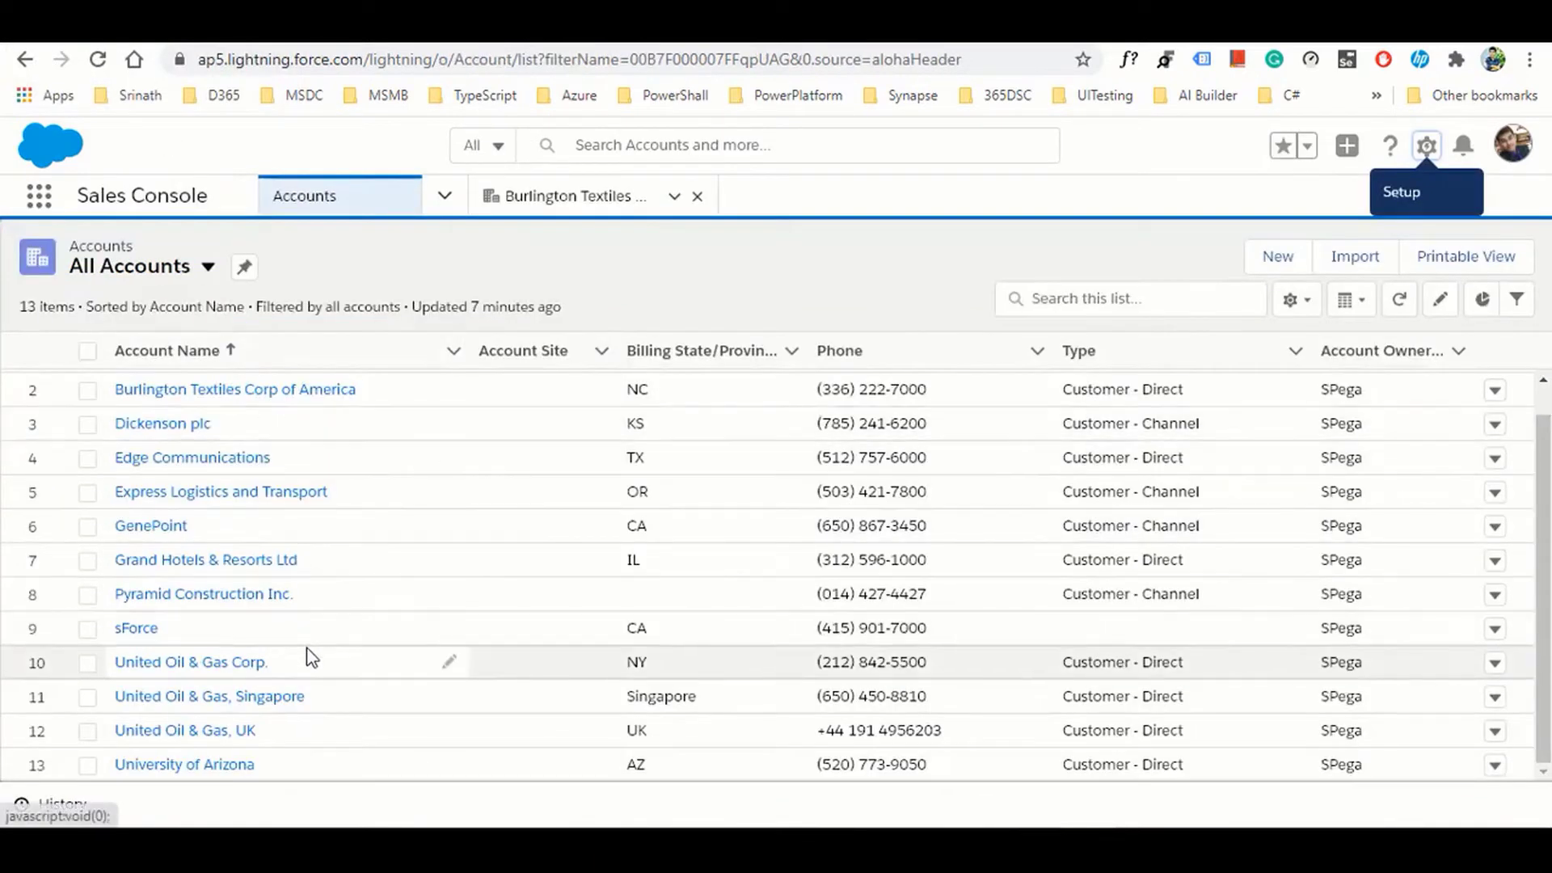
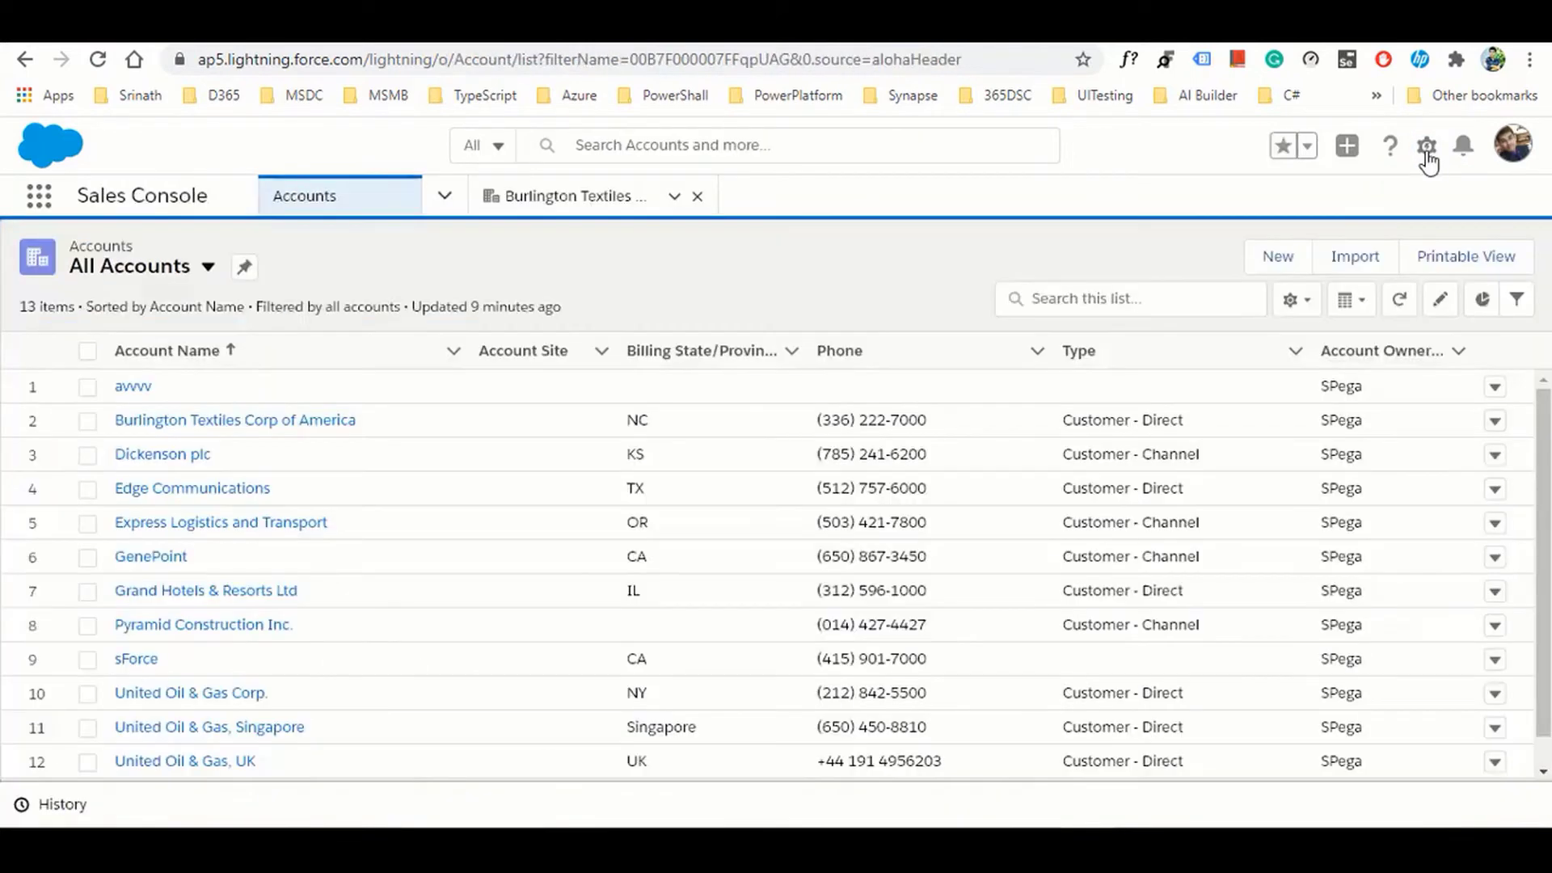
click(1427, 147)
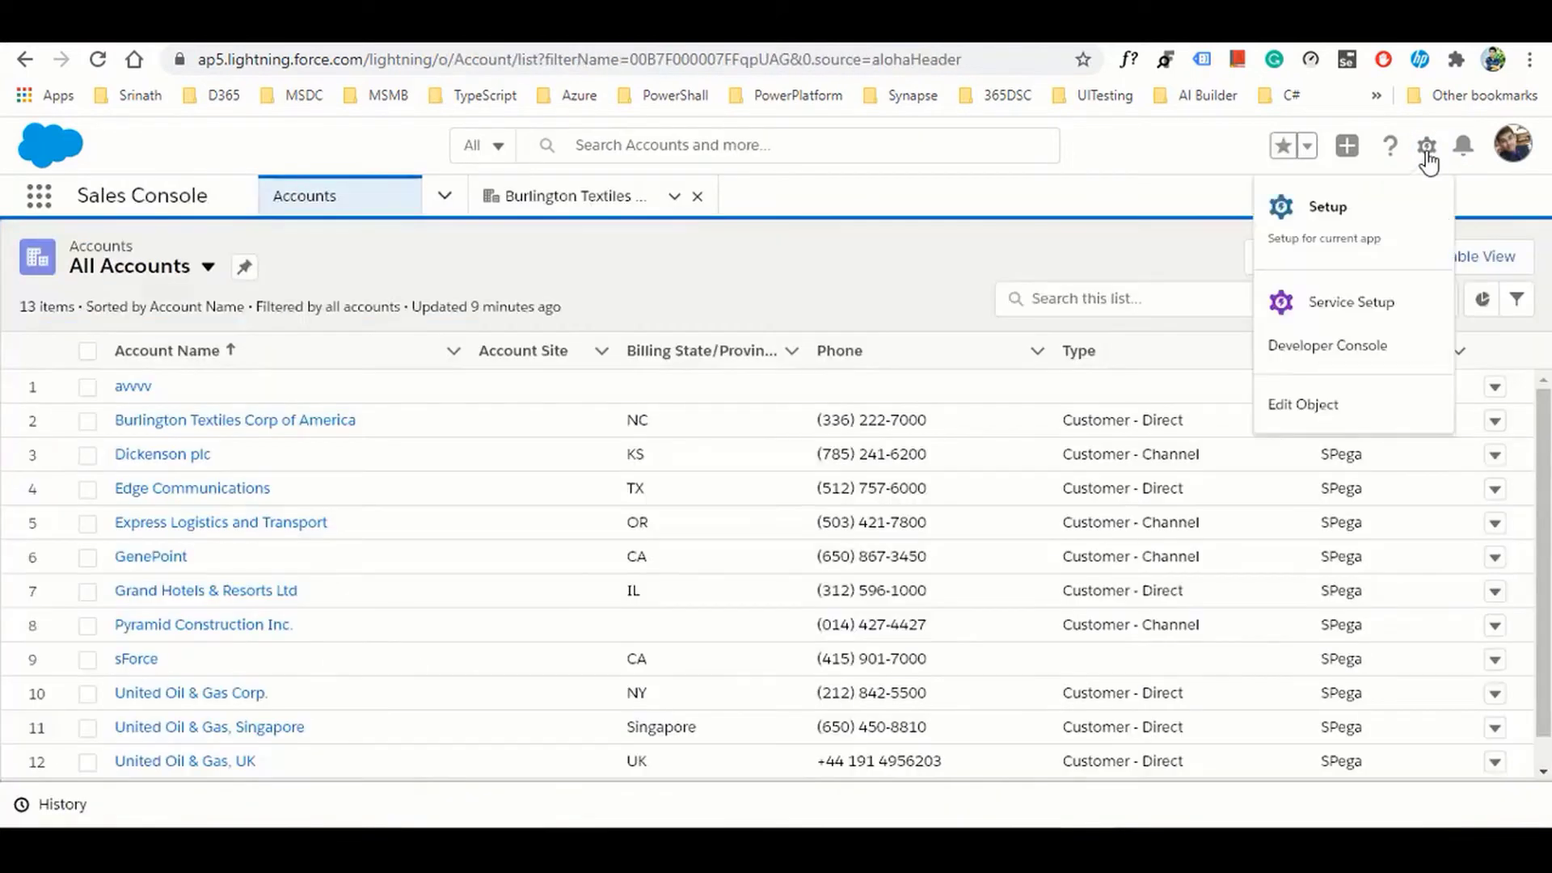
click(1427, 147)
click(1427, 147)
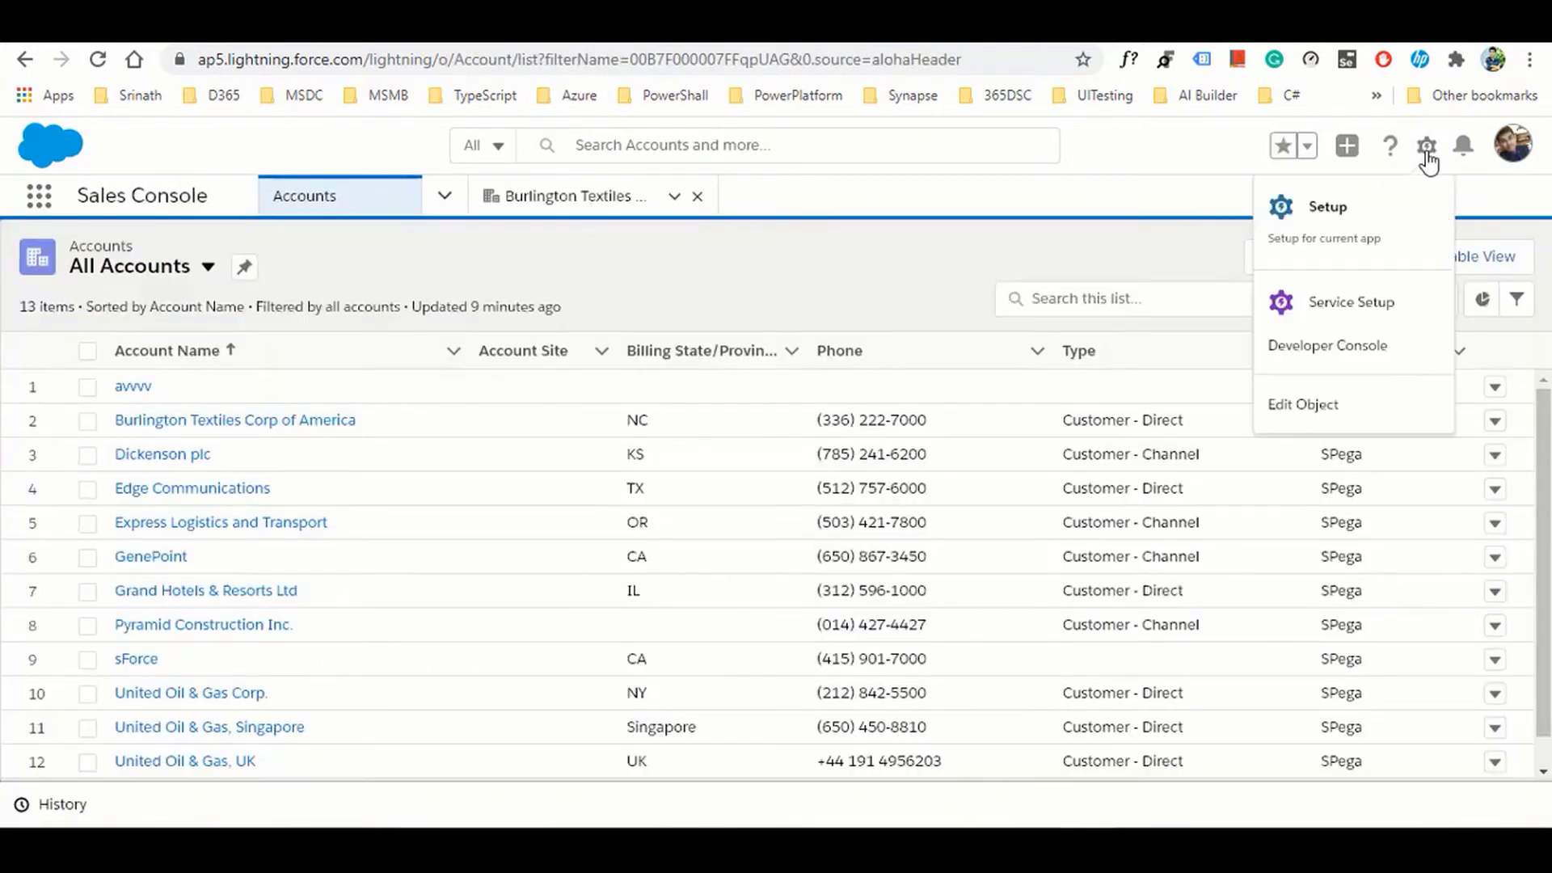
click(1321, 240)
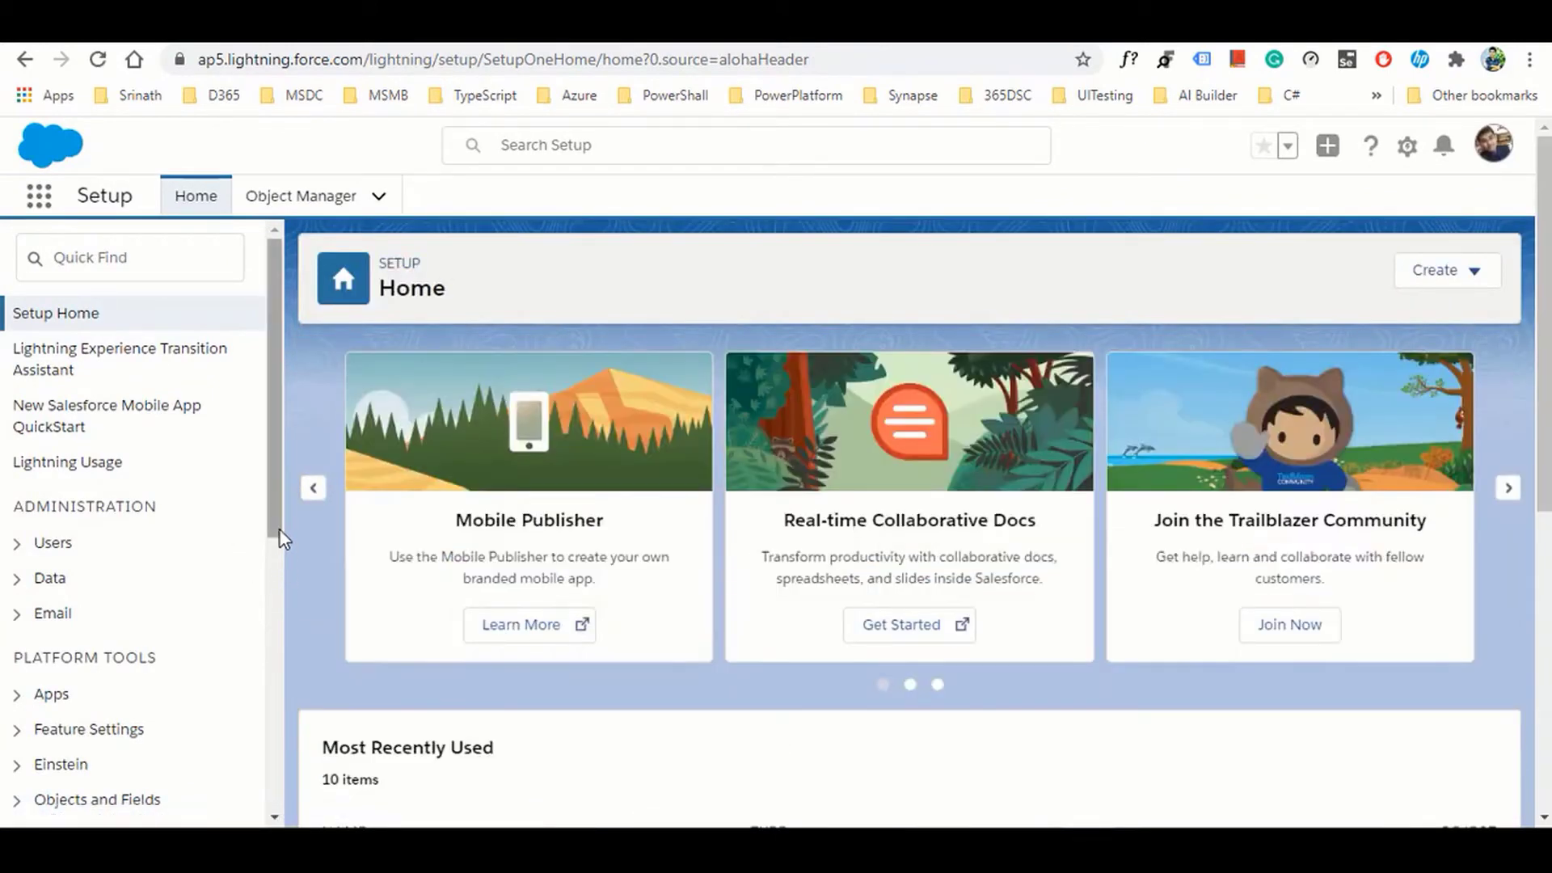
Go to Data Export in the Data section under Administration and start scheduling an export
click(18, 579)
drag(276, 421, 284, 484)
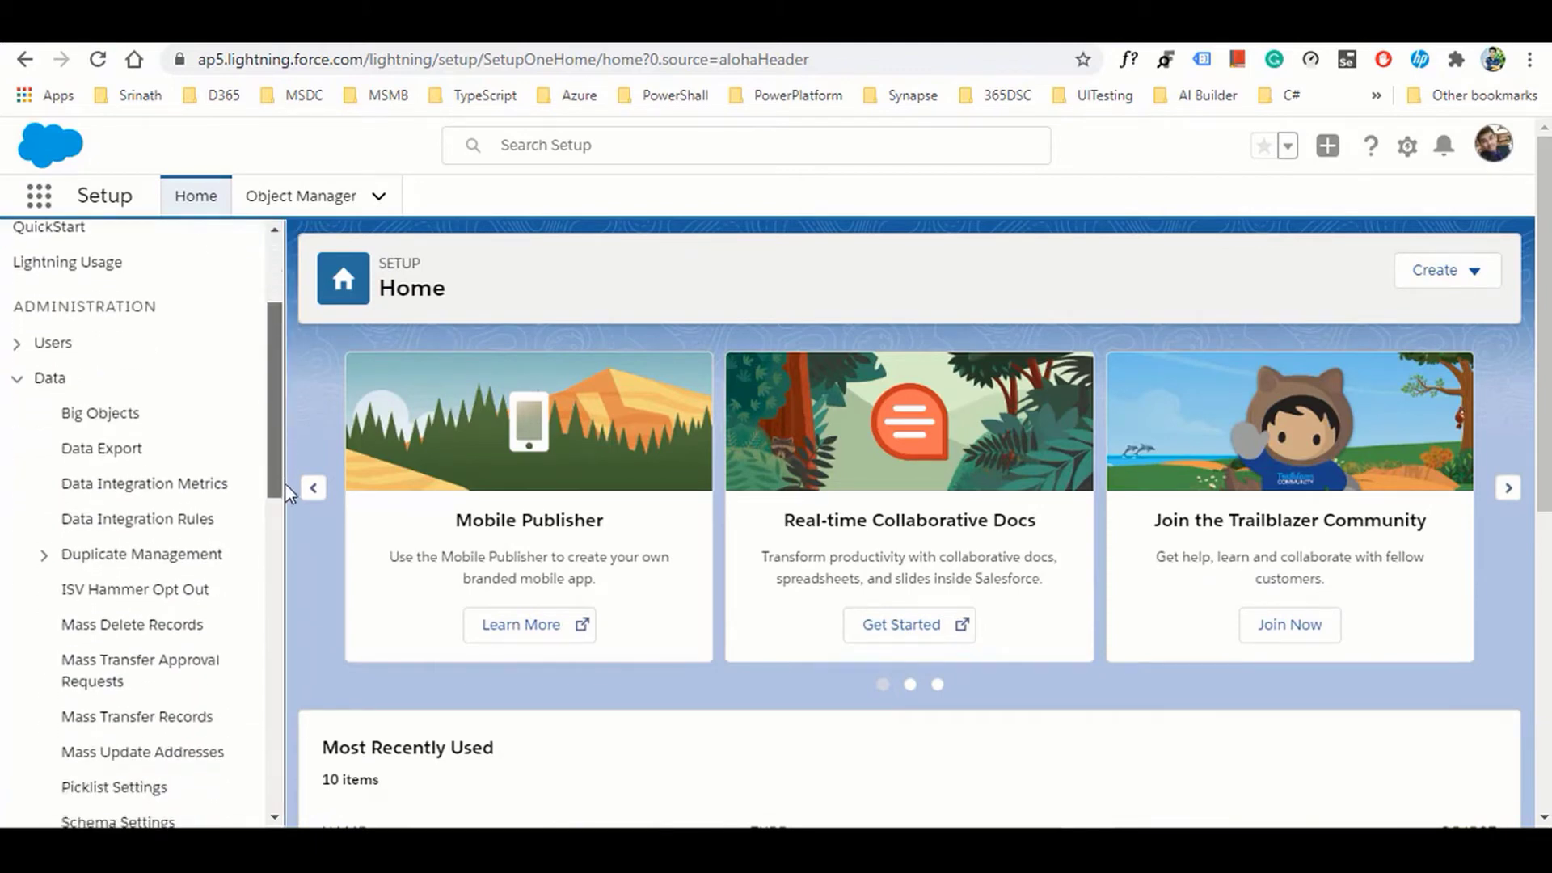
click(103, 453)
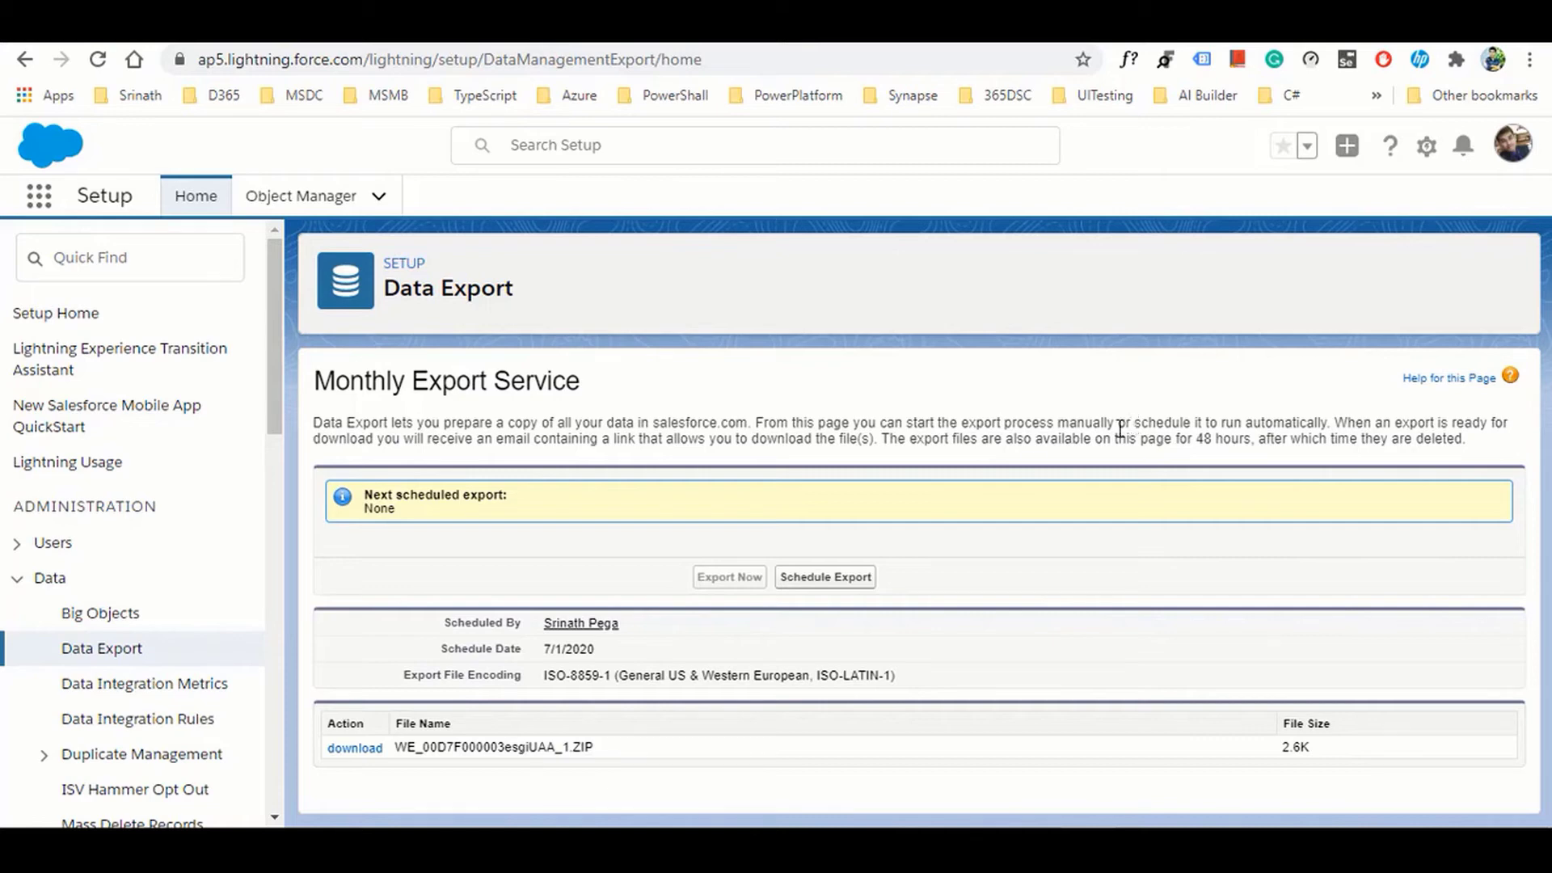
click(830, 584)
click(823, 576)
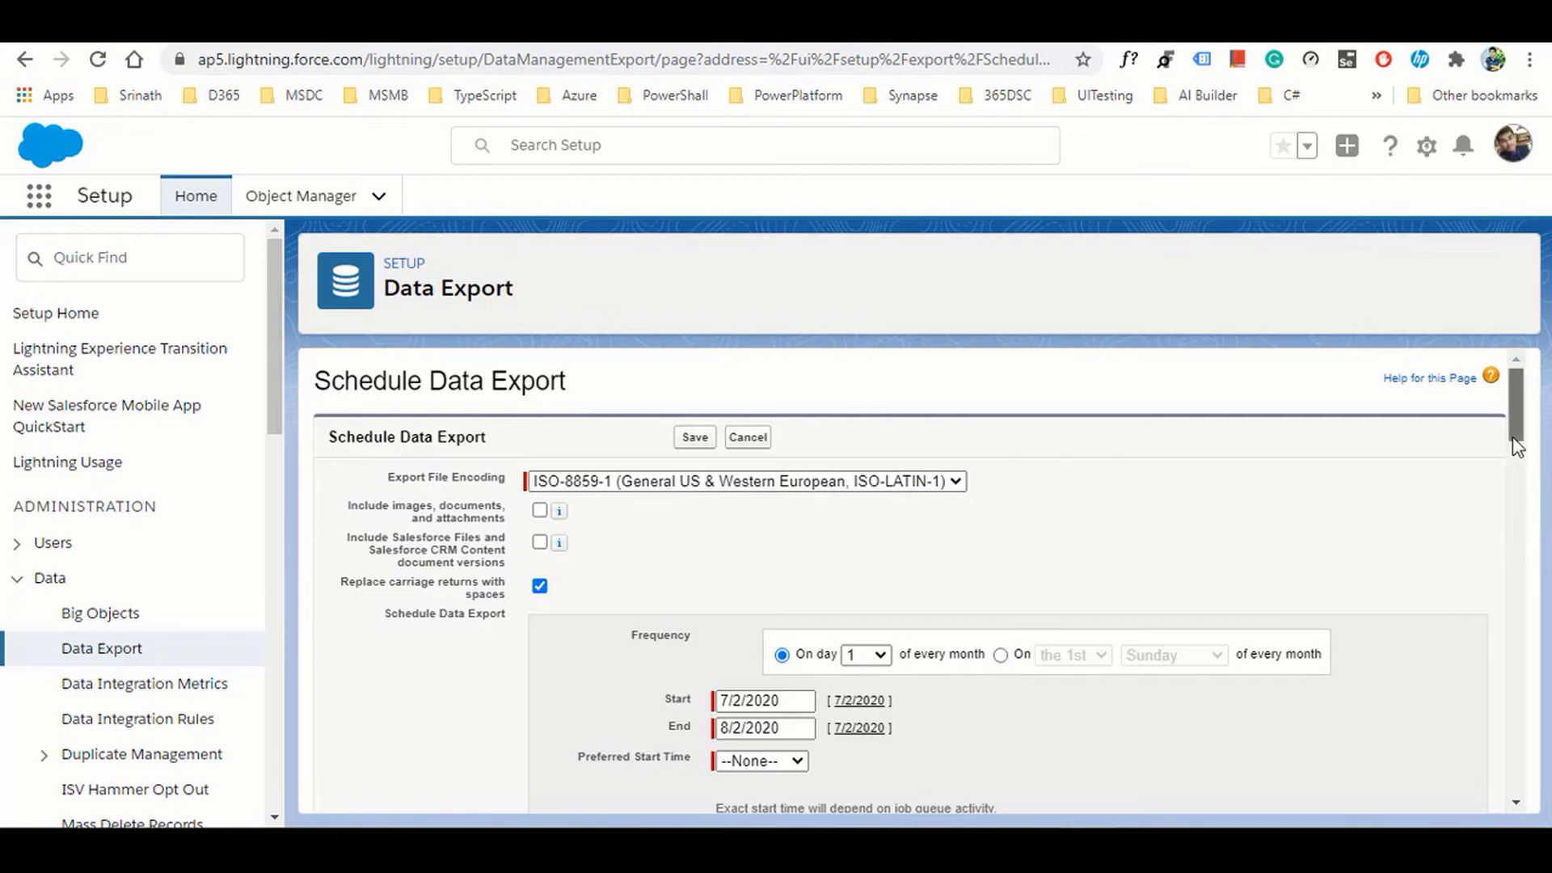
Select Account as the data type to include in the scheduled export instead of all data
drag(1517, 447, 1534, 523)
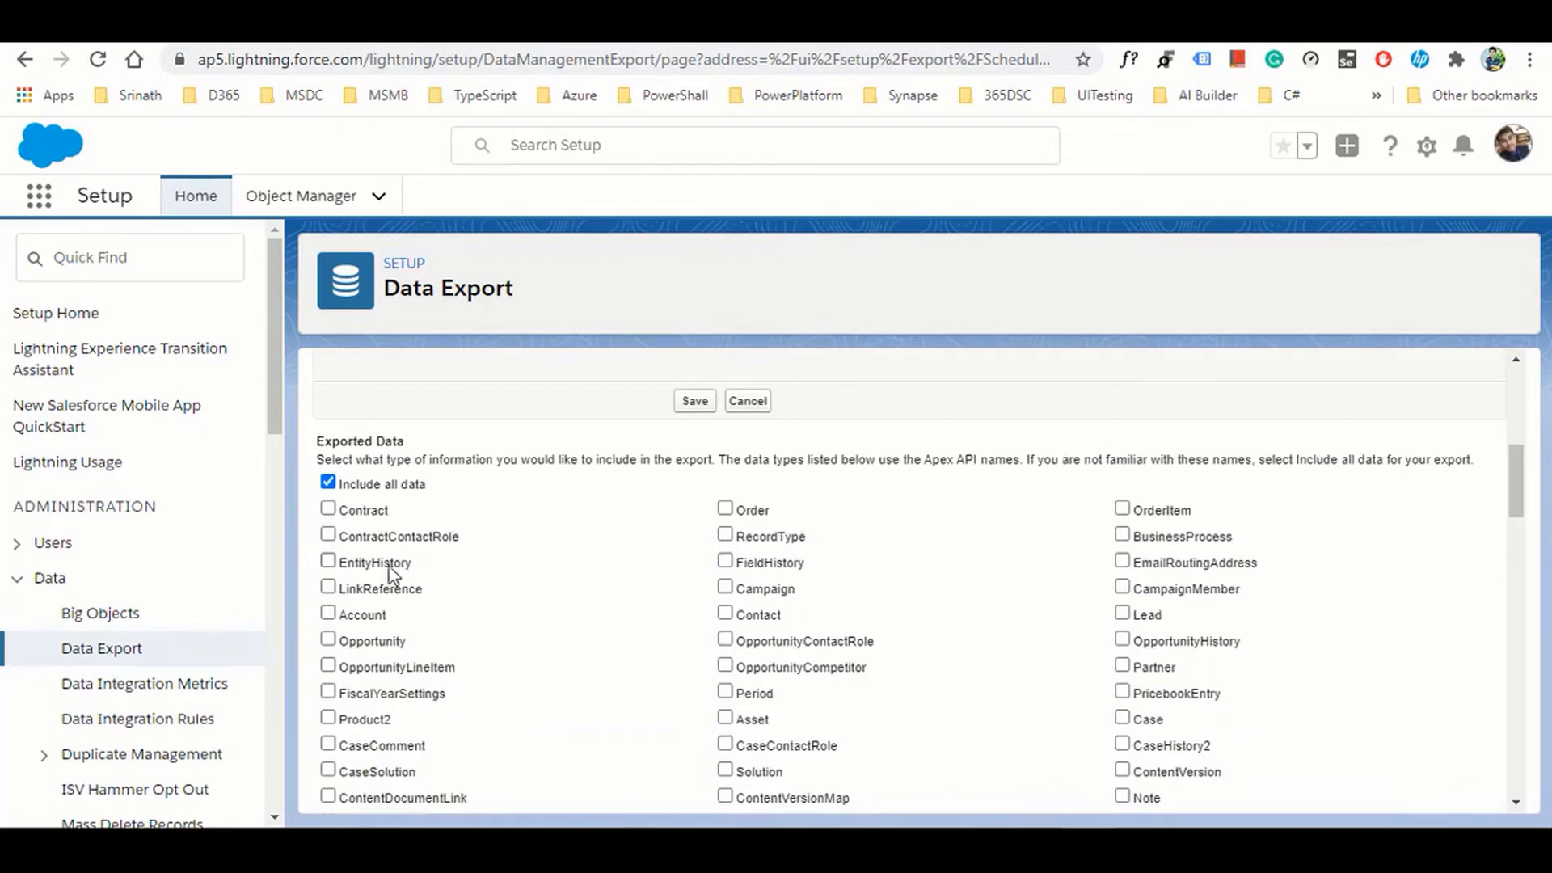
click(328, 612)
Set the scheduled data export's preferred start time to 5:00 AM
drag(1510, 496, 1510, 453)
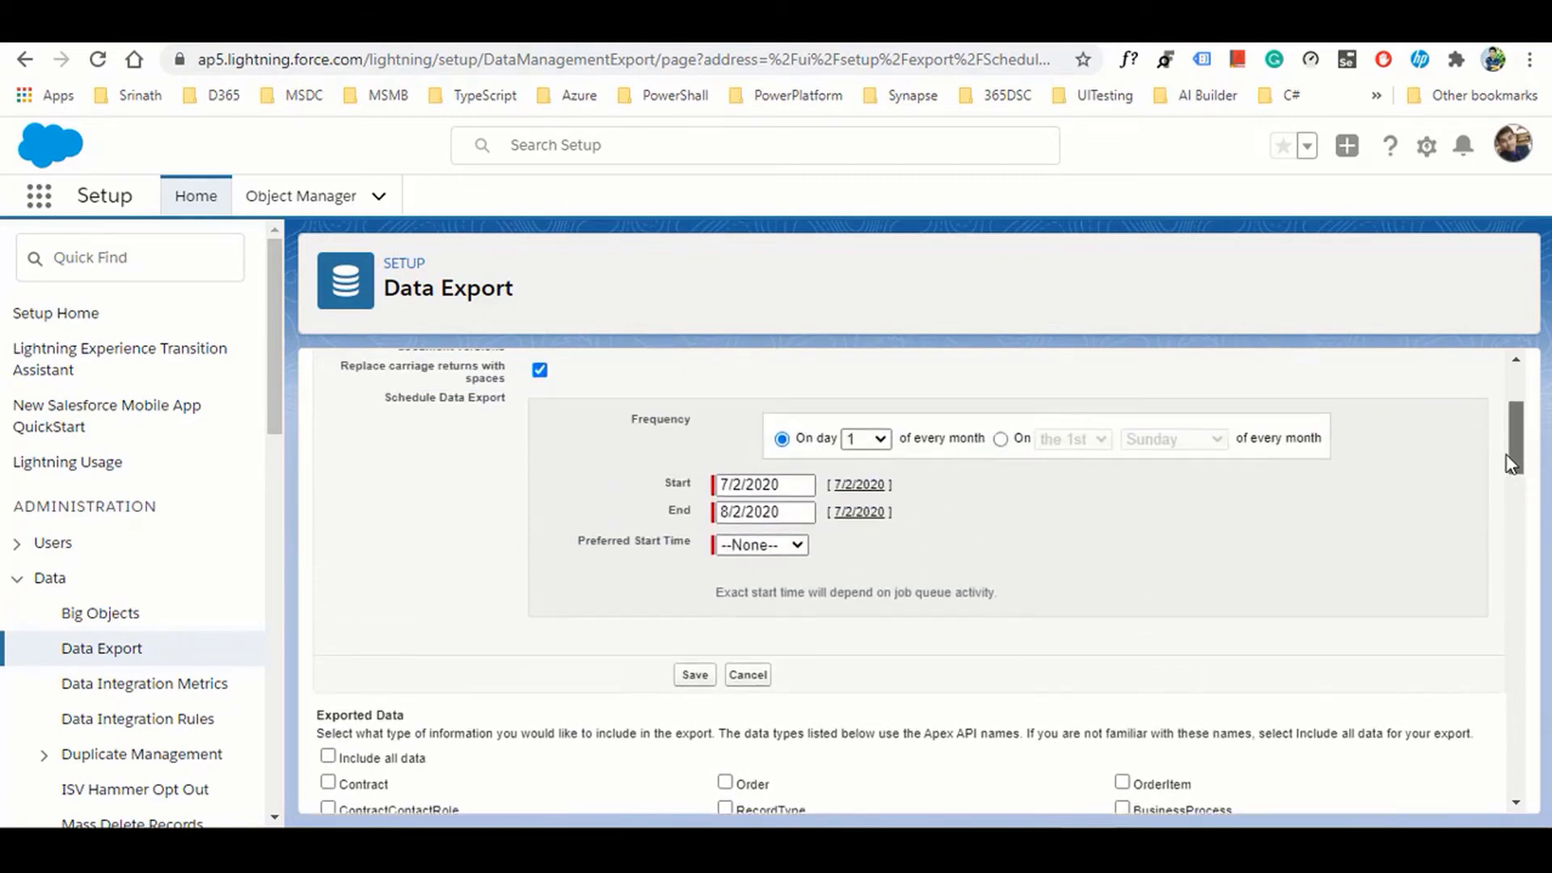
click(804, 555)
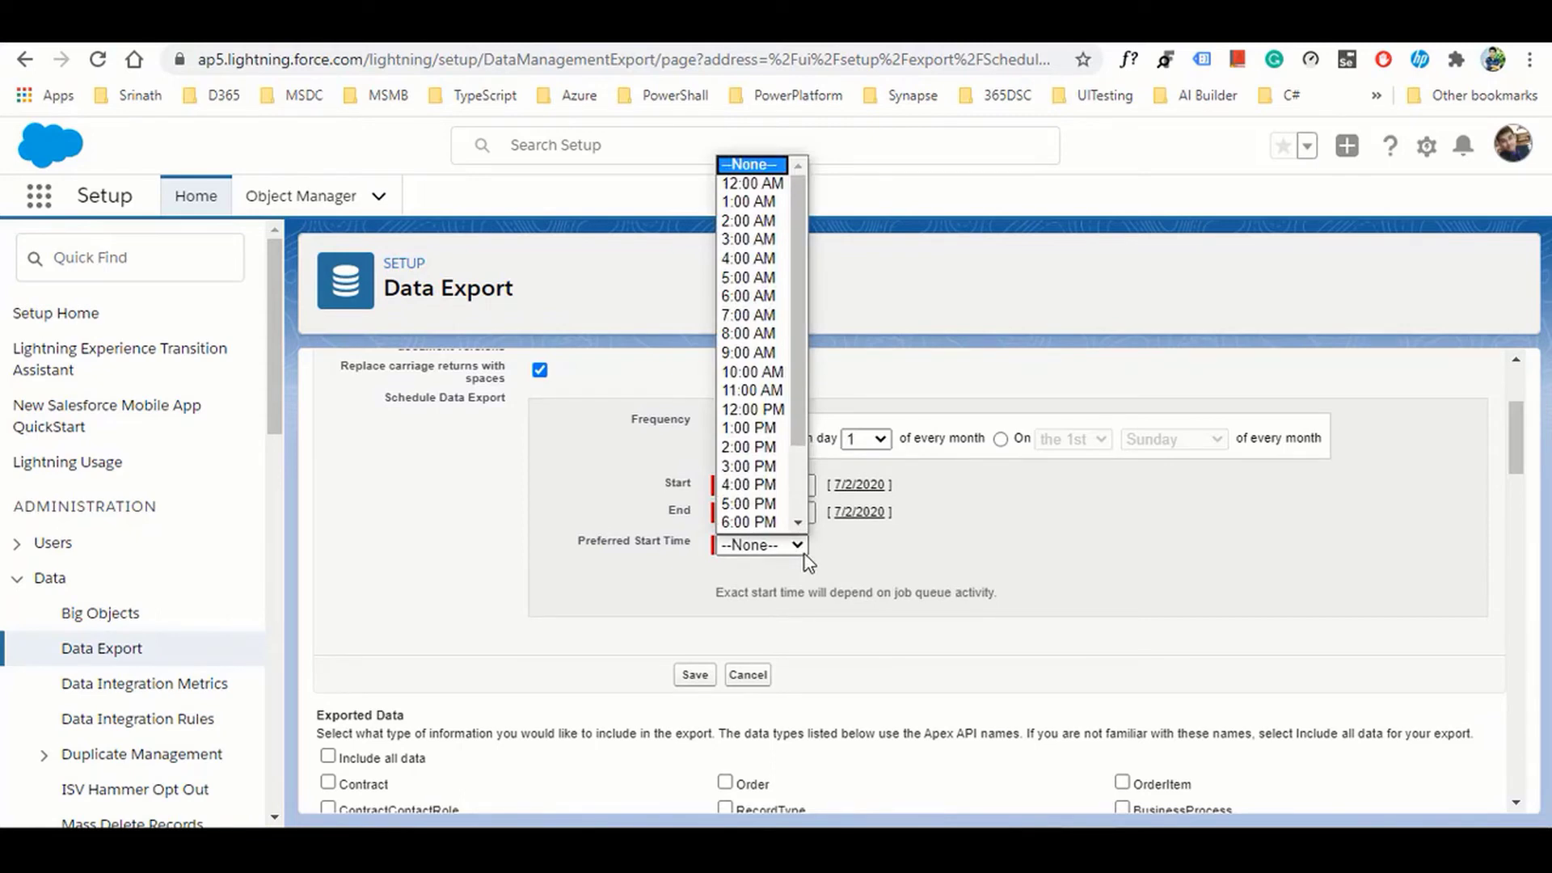
drag(796, 406, 809, 497)
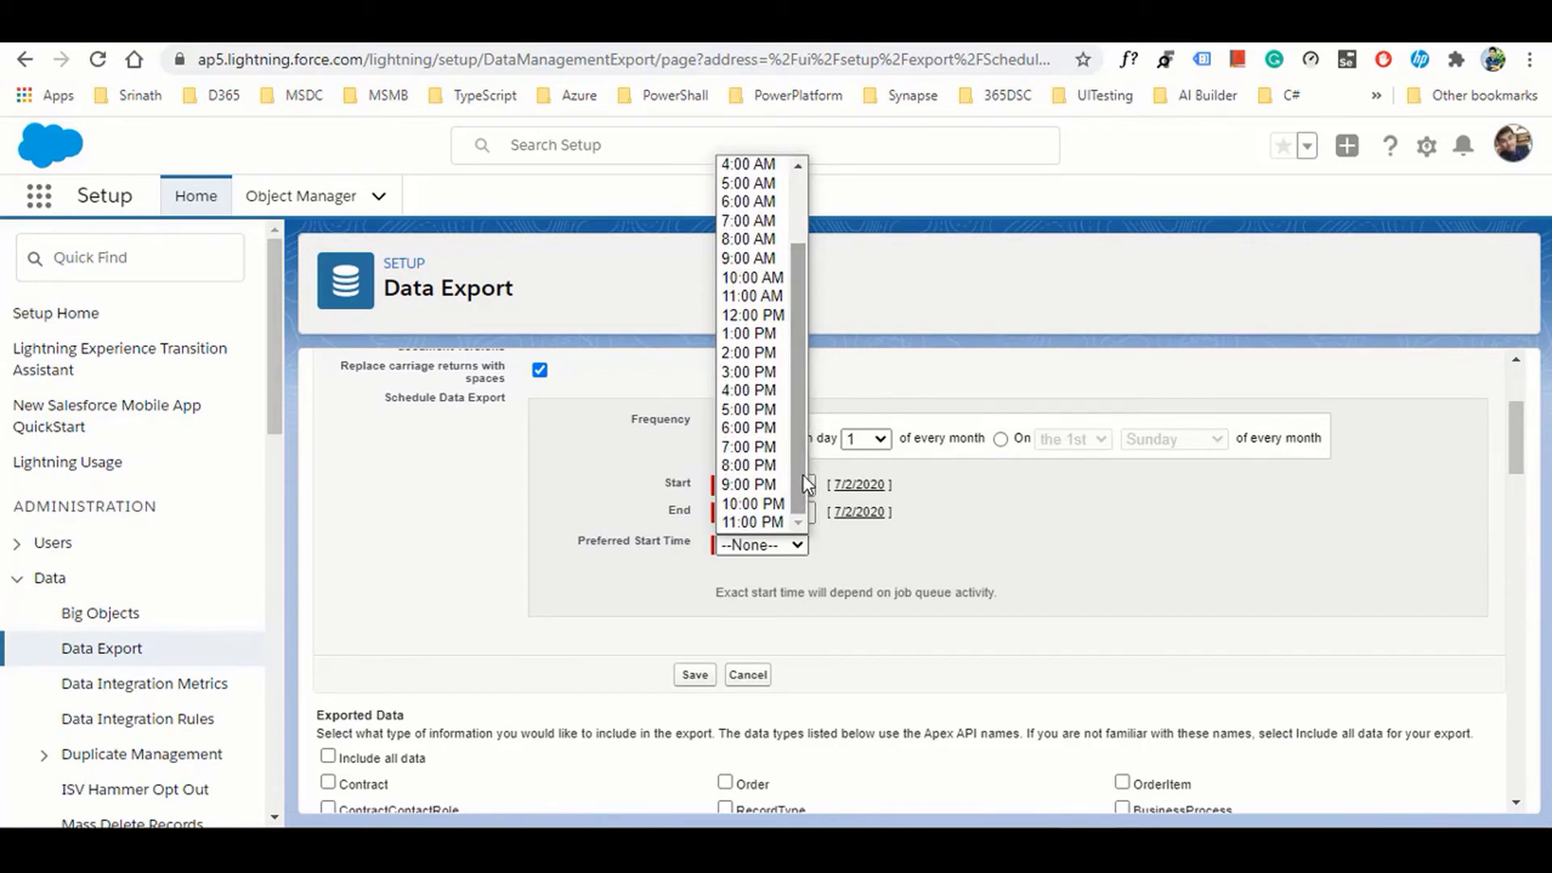
drag(804, 477, 803, 408)
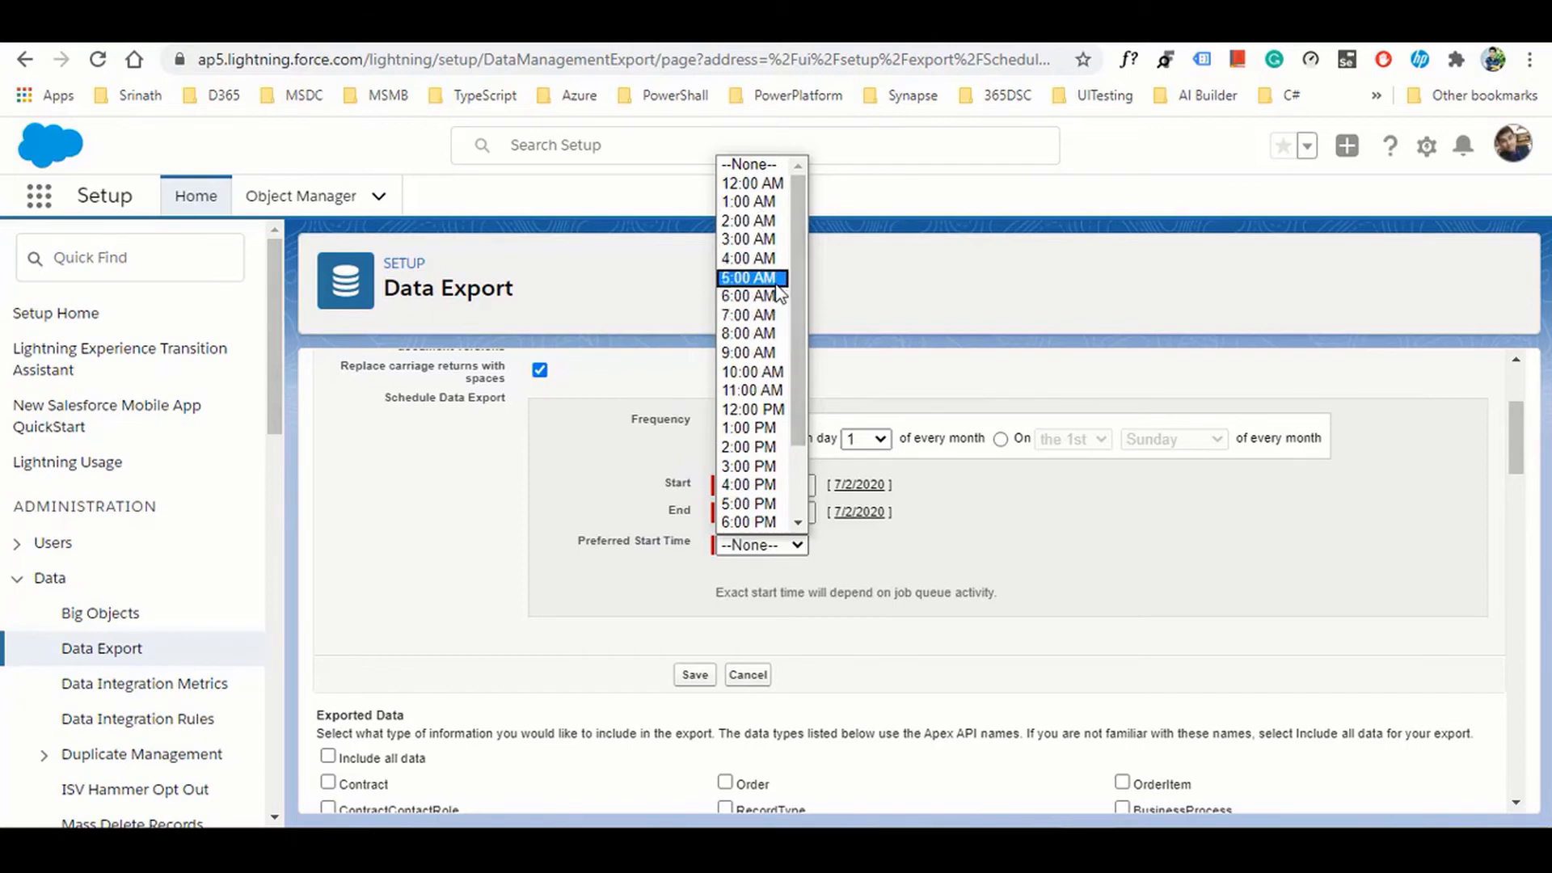
click(752, 278)
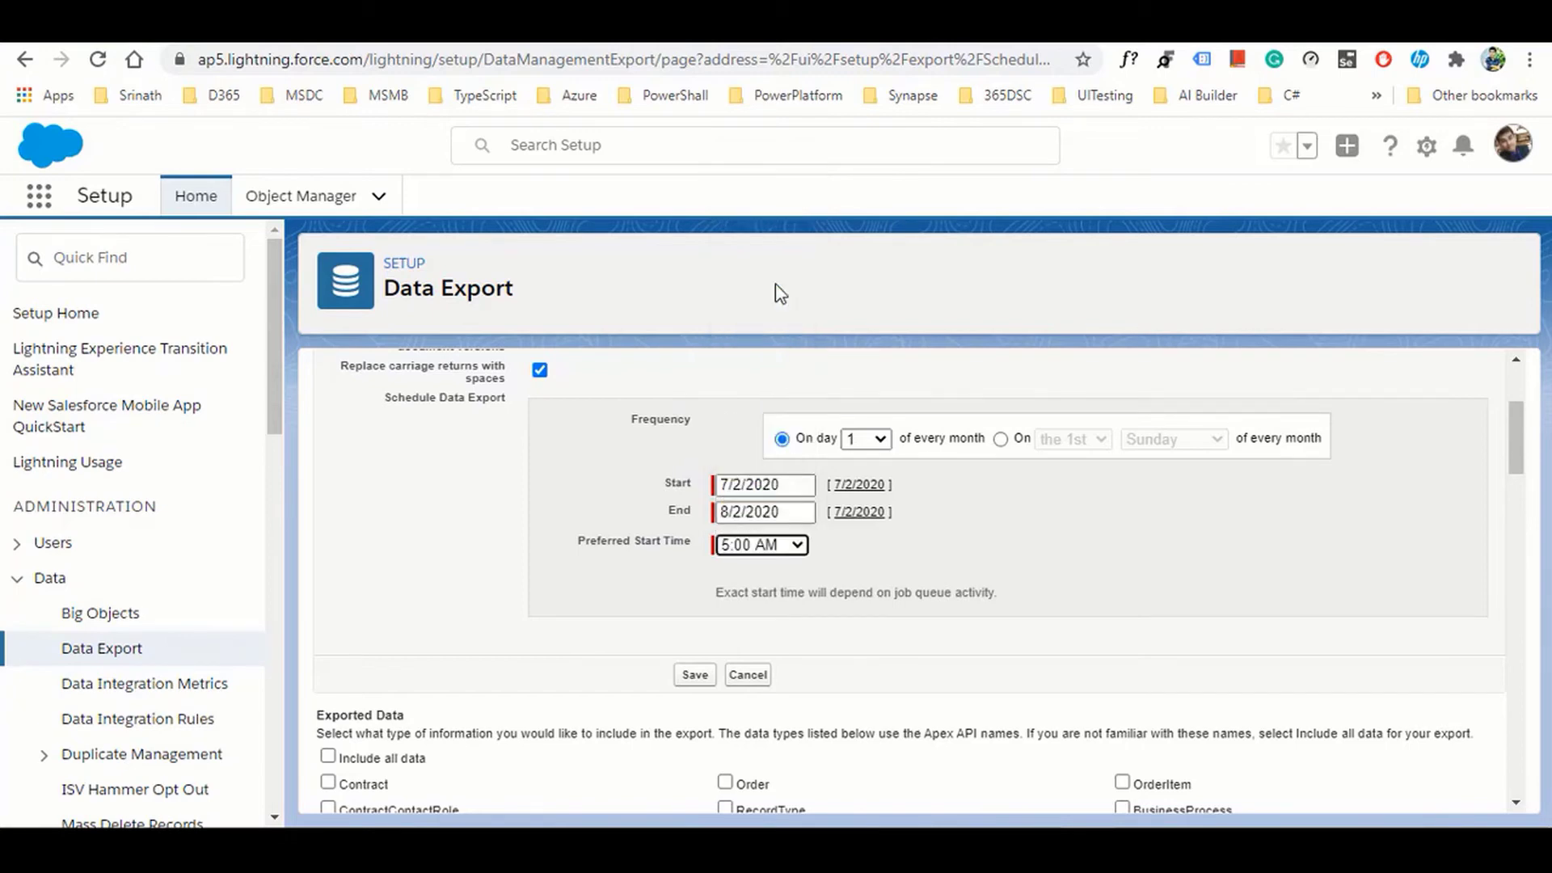
Change the preferred start time to 6:00 AM, save the export schedule, and check the next scheduled export
click(796, 547)
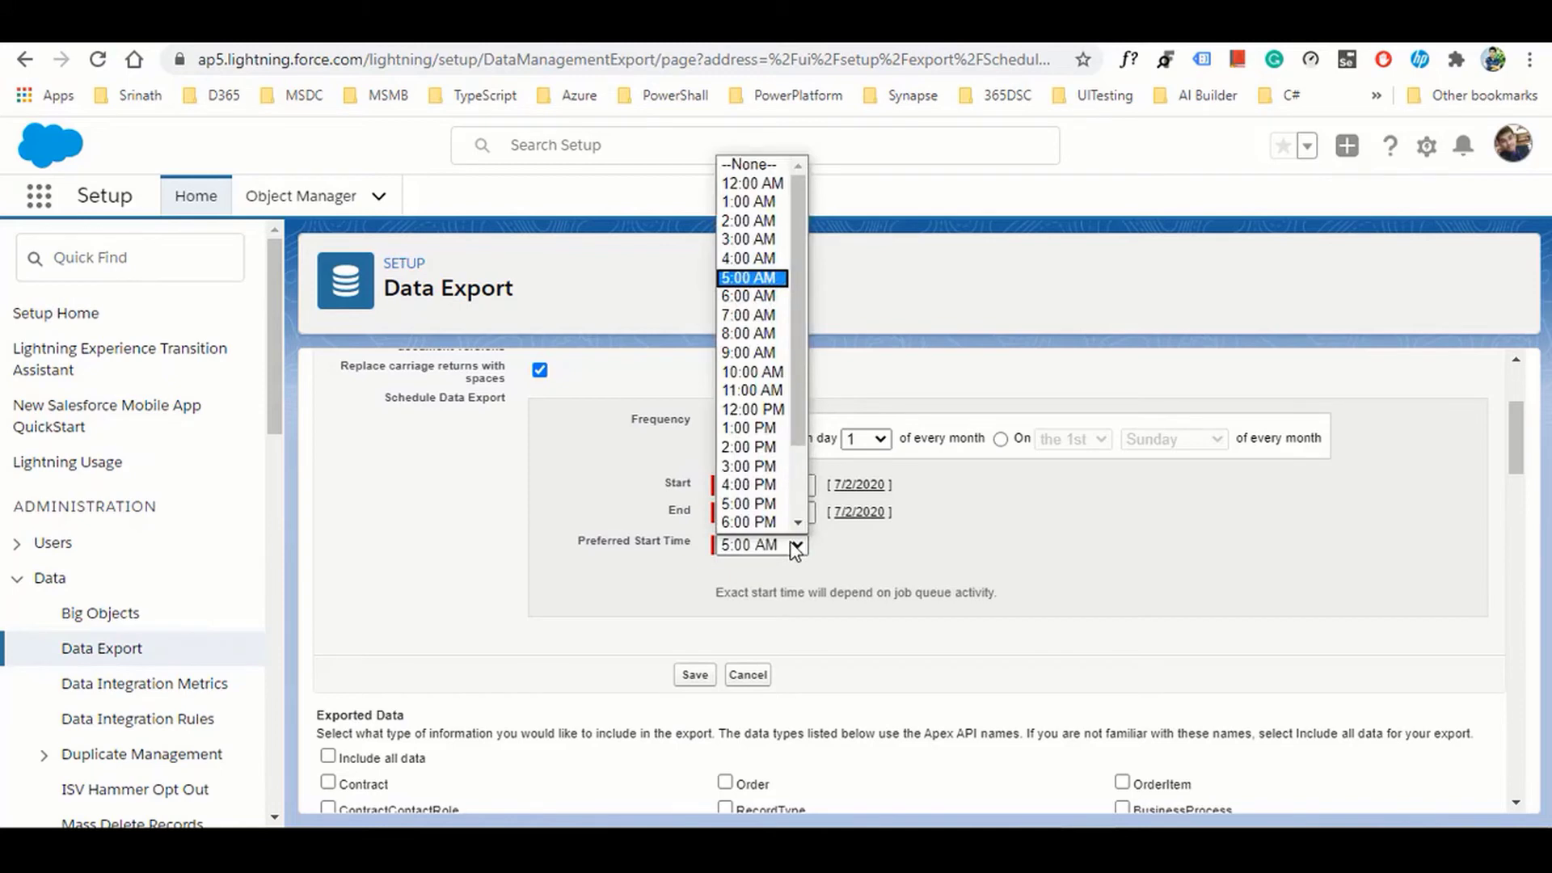
click(749, 296)
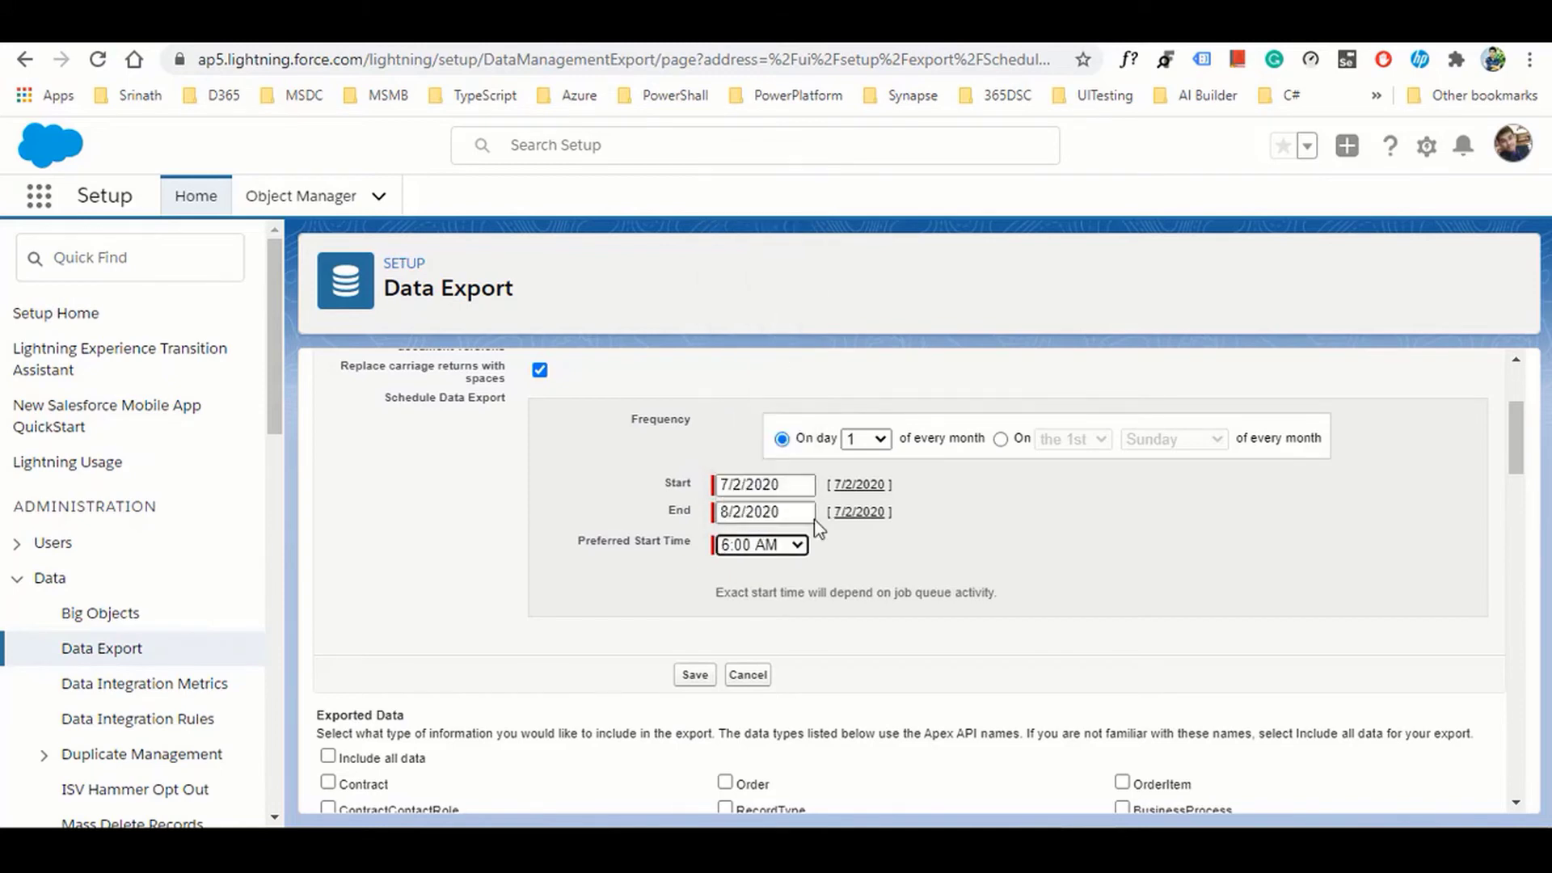
click(697, 675)
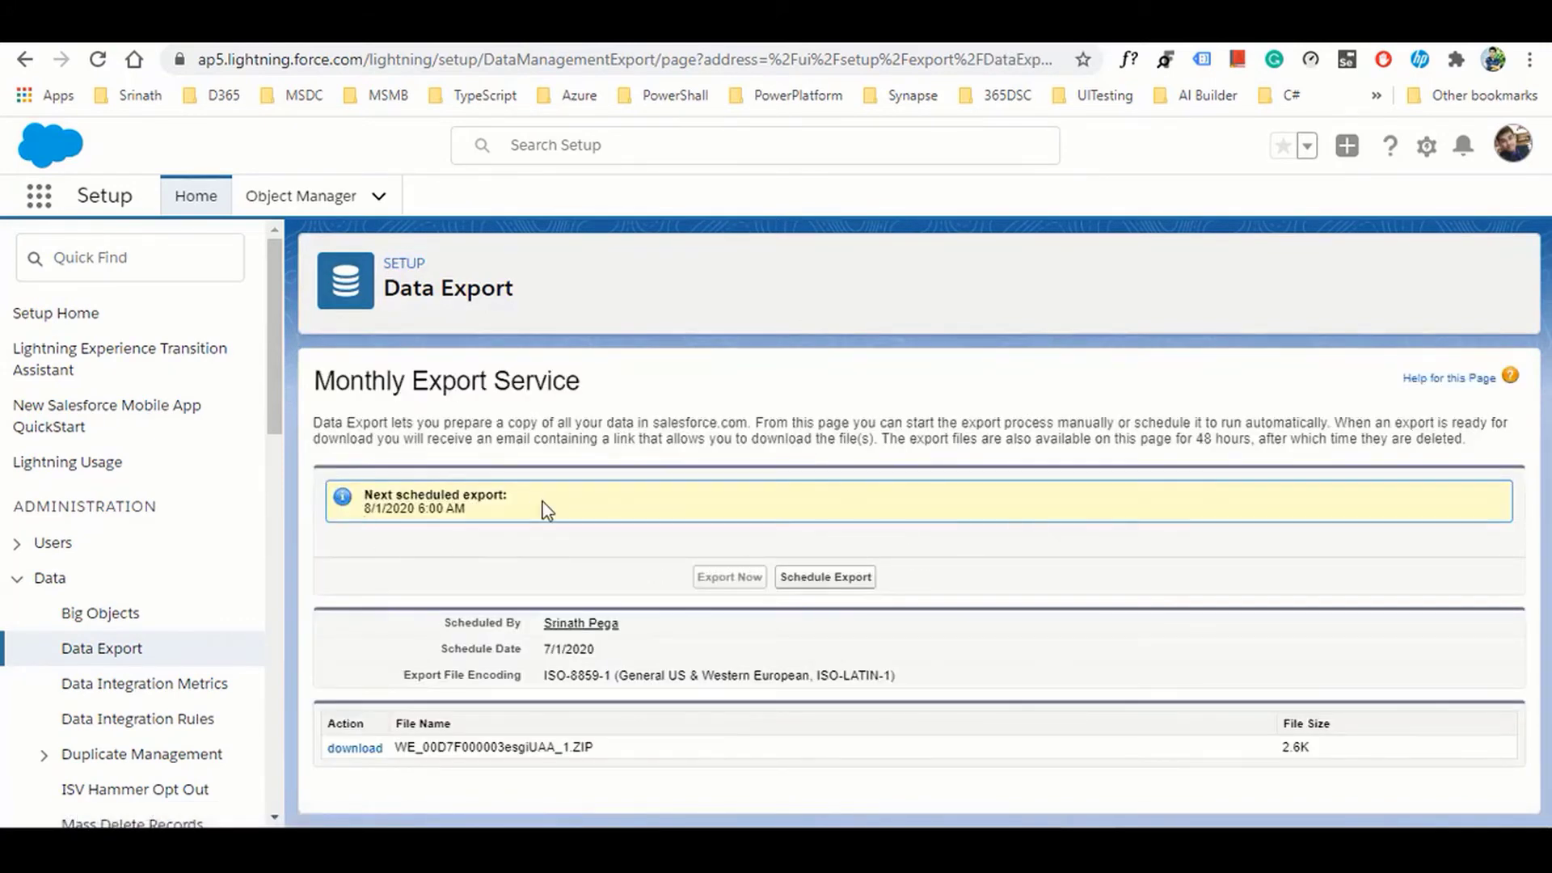
drag(467, 510, 369, 511)
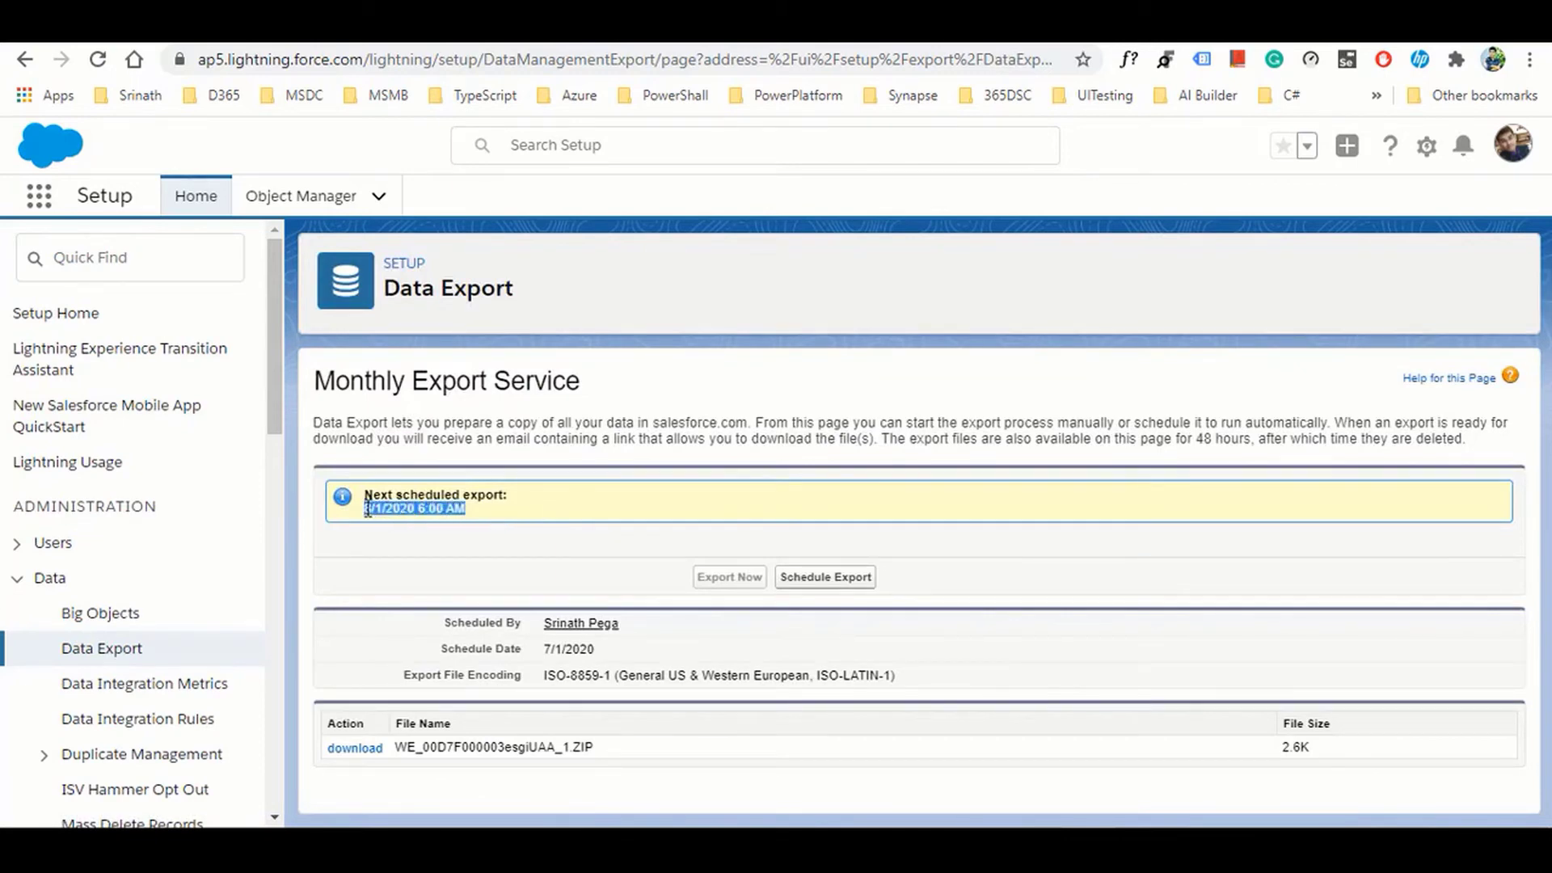
click(1180, 540)
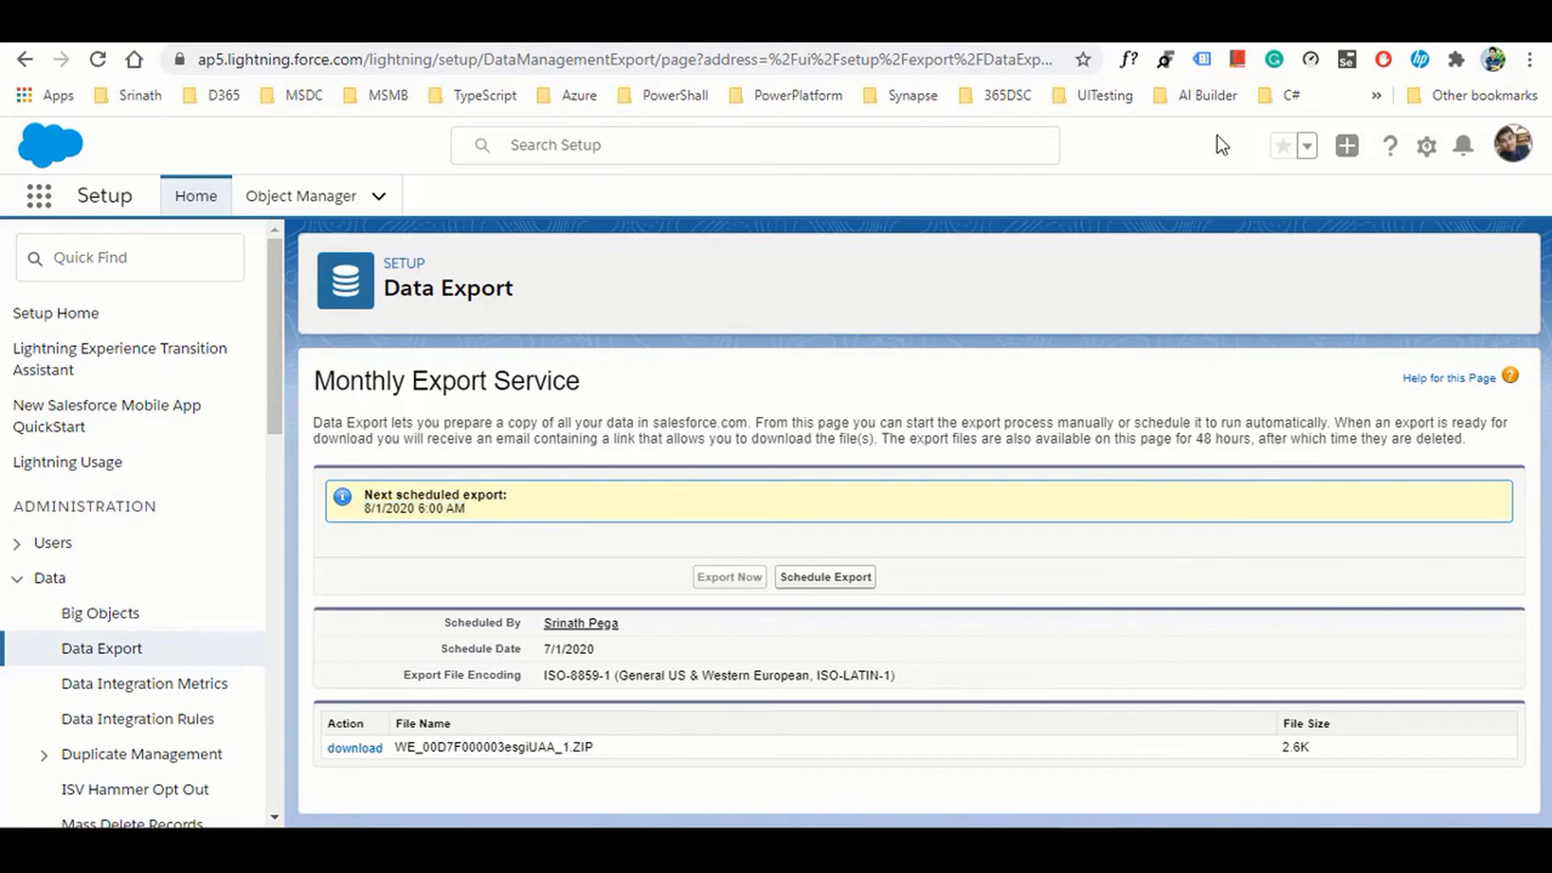
Switch to Gmail, follow the link in Salesforce's export-completed email, and download the exported ZIP file
key(ctrl+t)
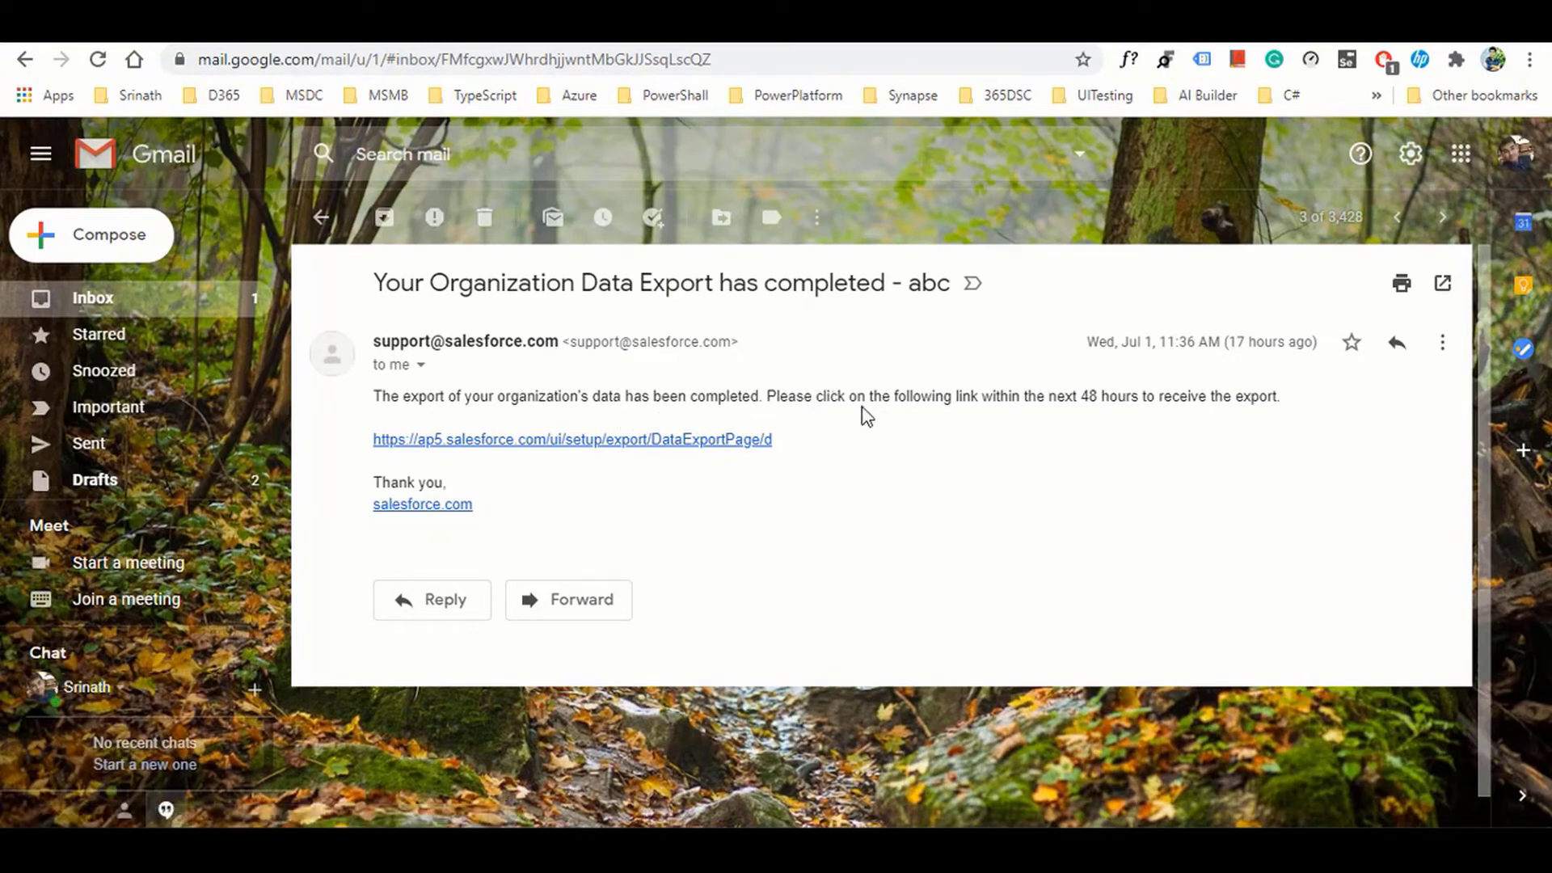
click(855, 475)
click(705, 441)
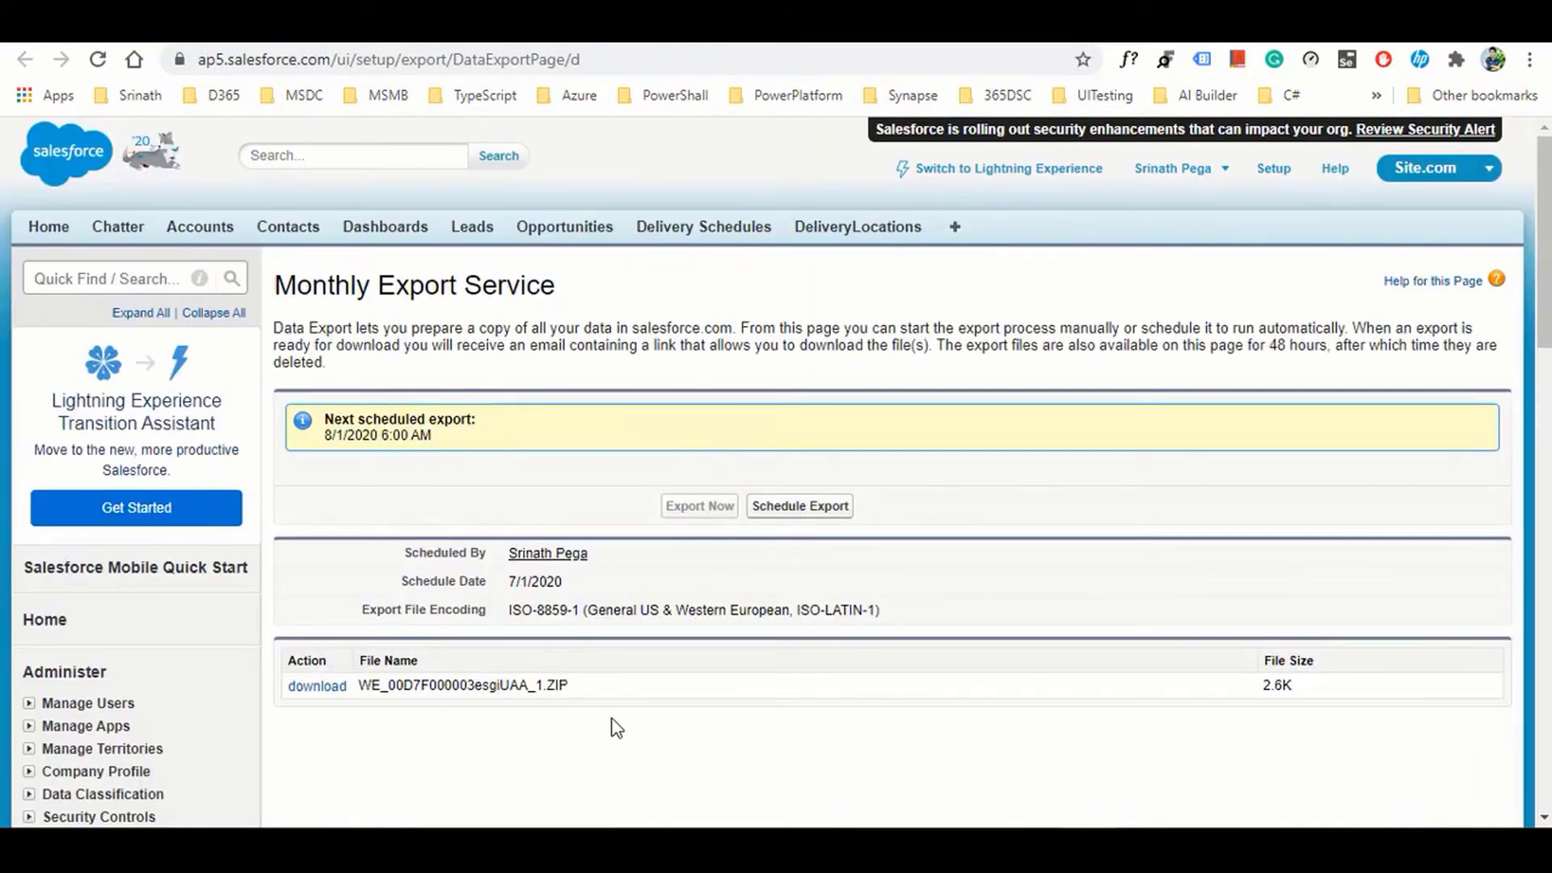
click(326, 696)
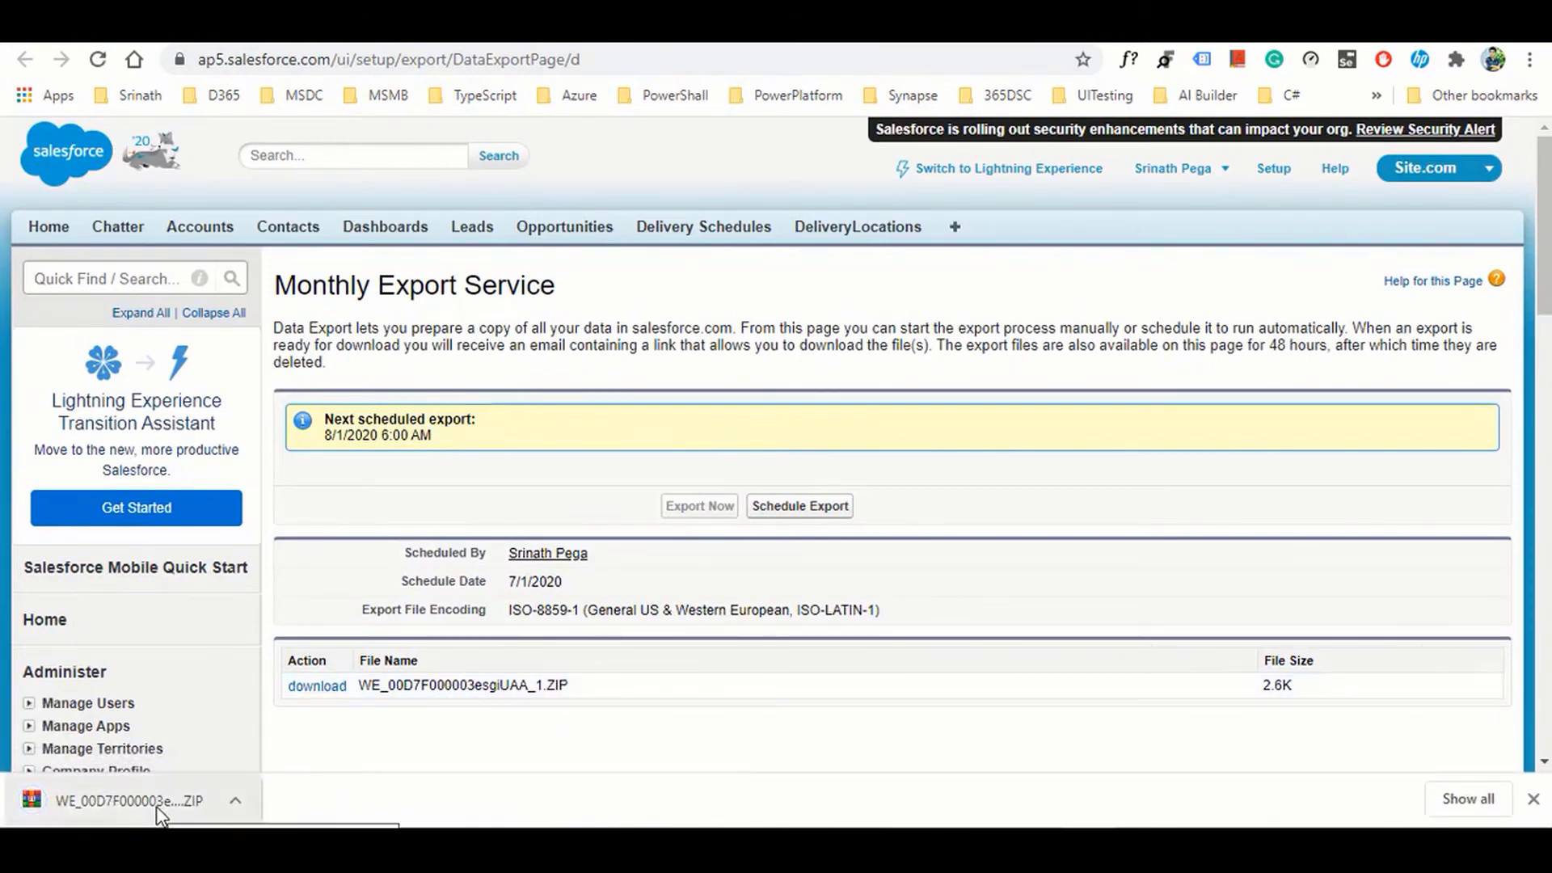
Open Account.csv from the downloaded ZIP archive in Excel and look through its exported columns
click(128, 809)
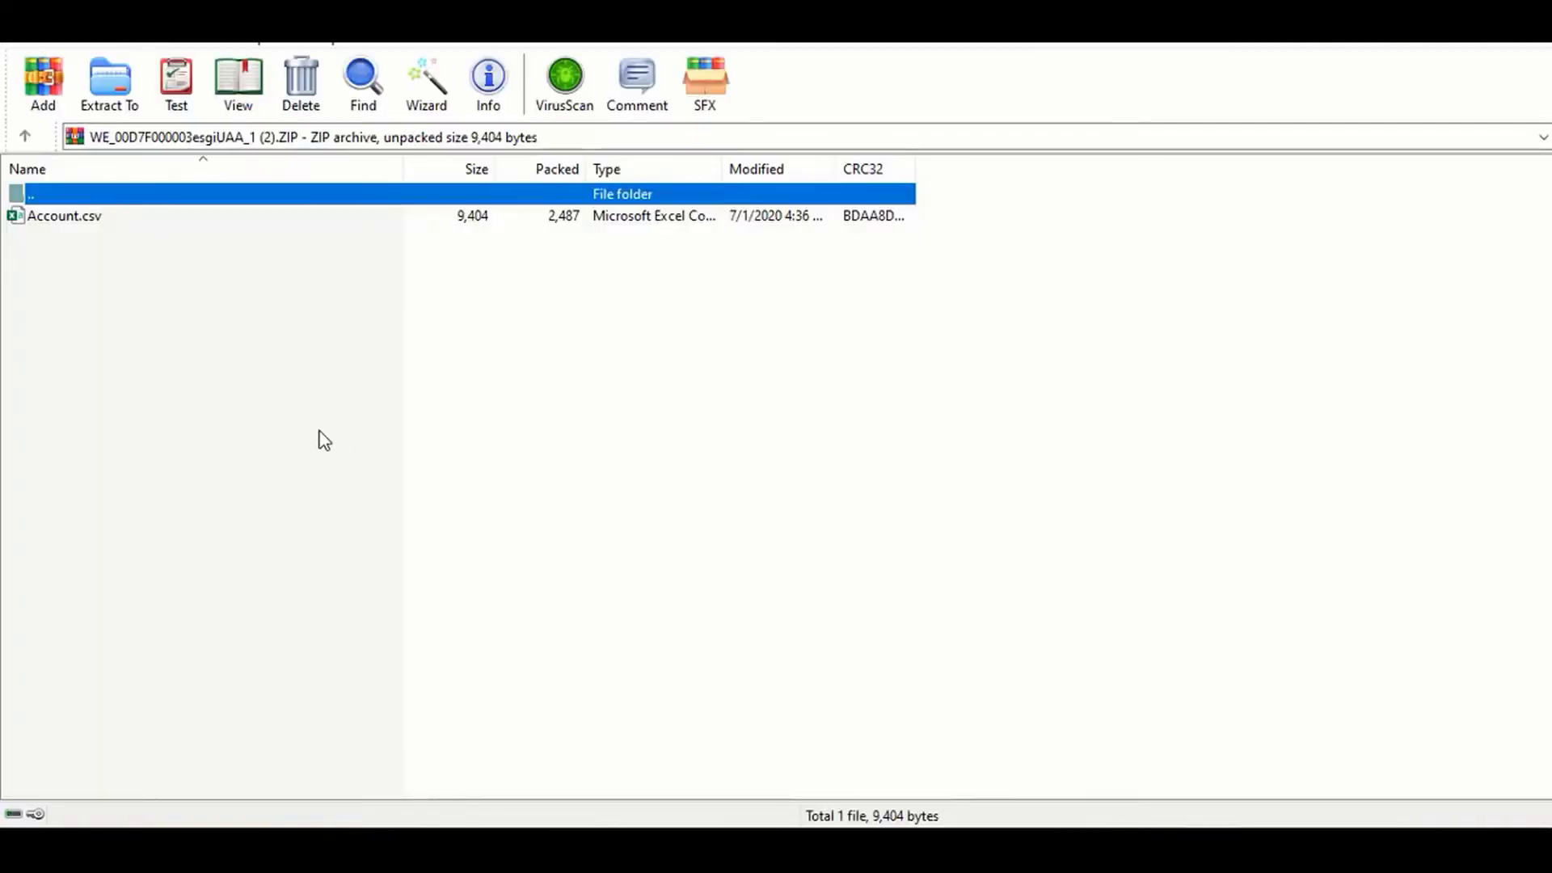
double_click(77, 223)
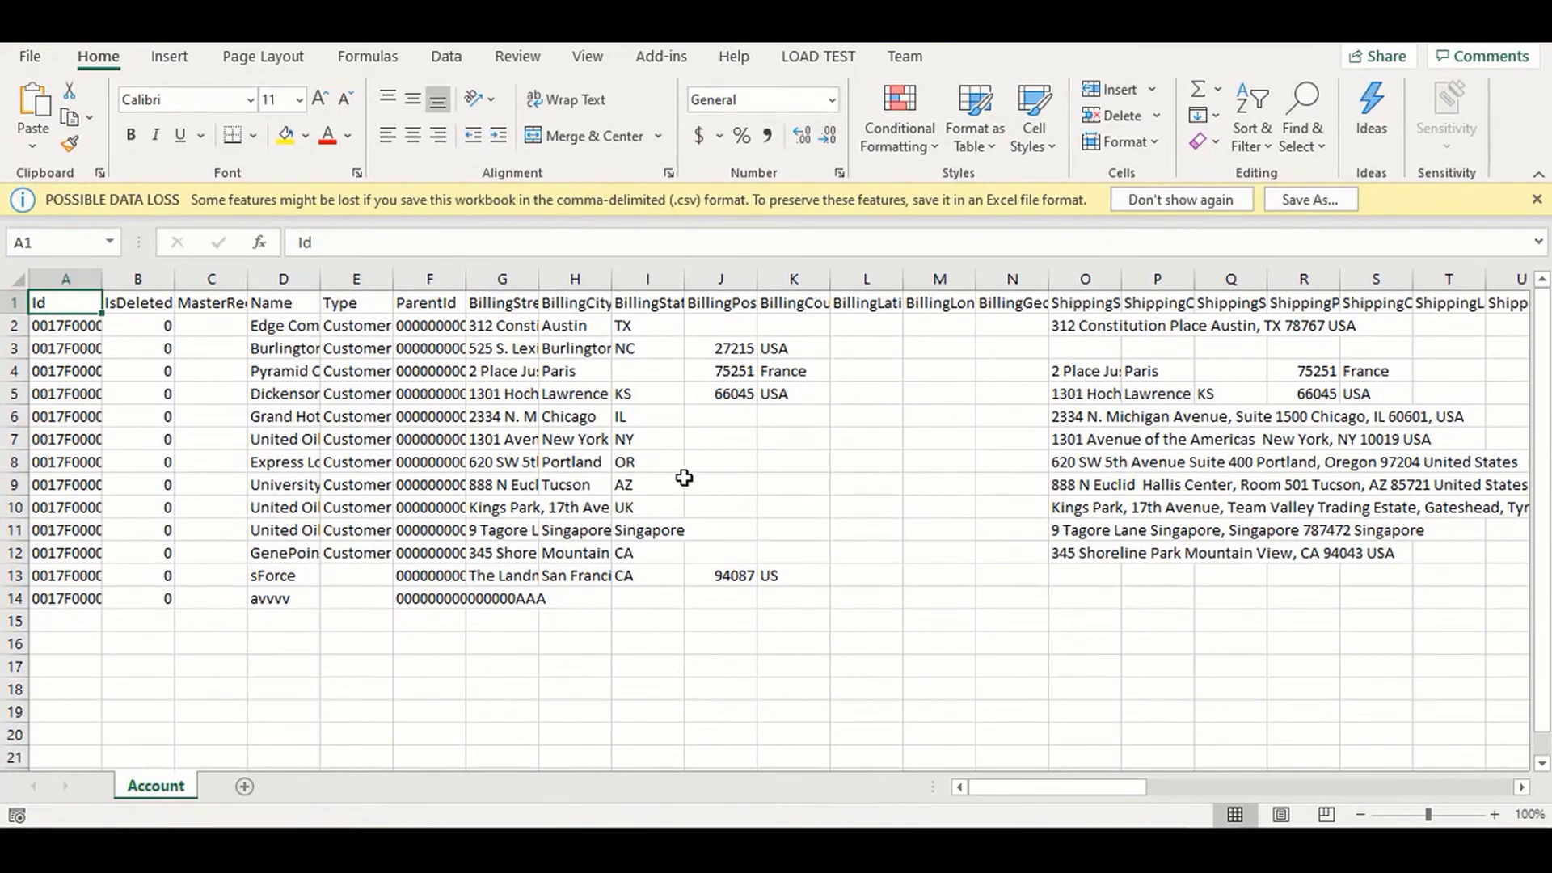
scroll(768, 486, right, 7)
scroll(767, 487, left, 7)
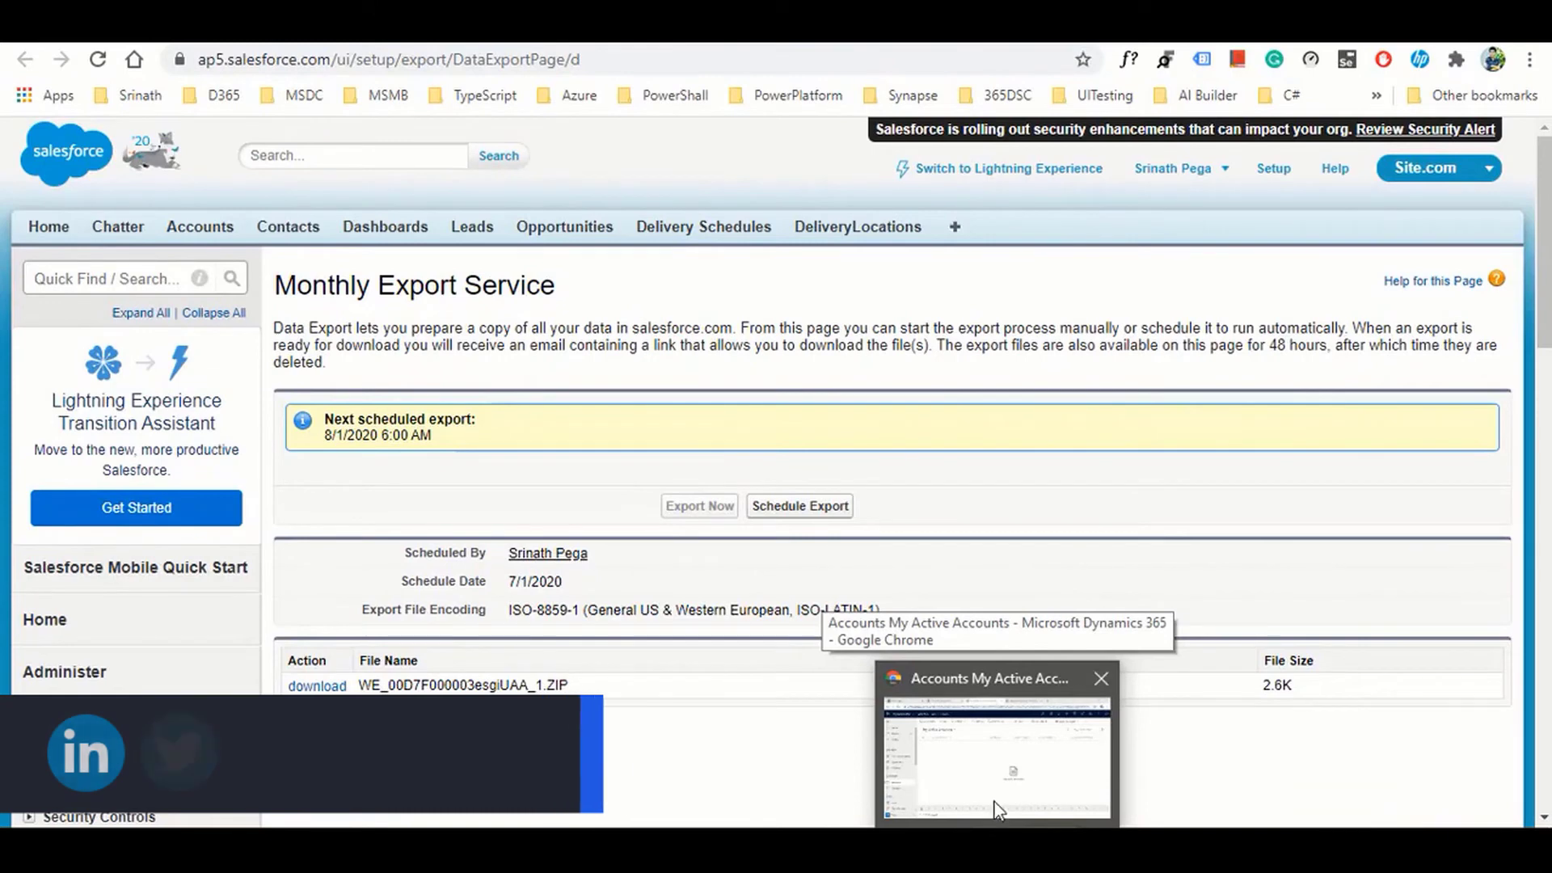
View the Dynamics 365 accounts window, and in Excel fit the CreatedDate column of the trimmed Account.csv to its contents before closing the file
click(996, 776)
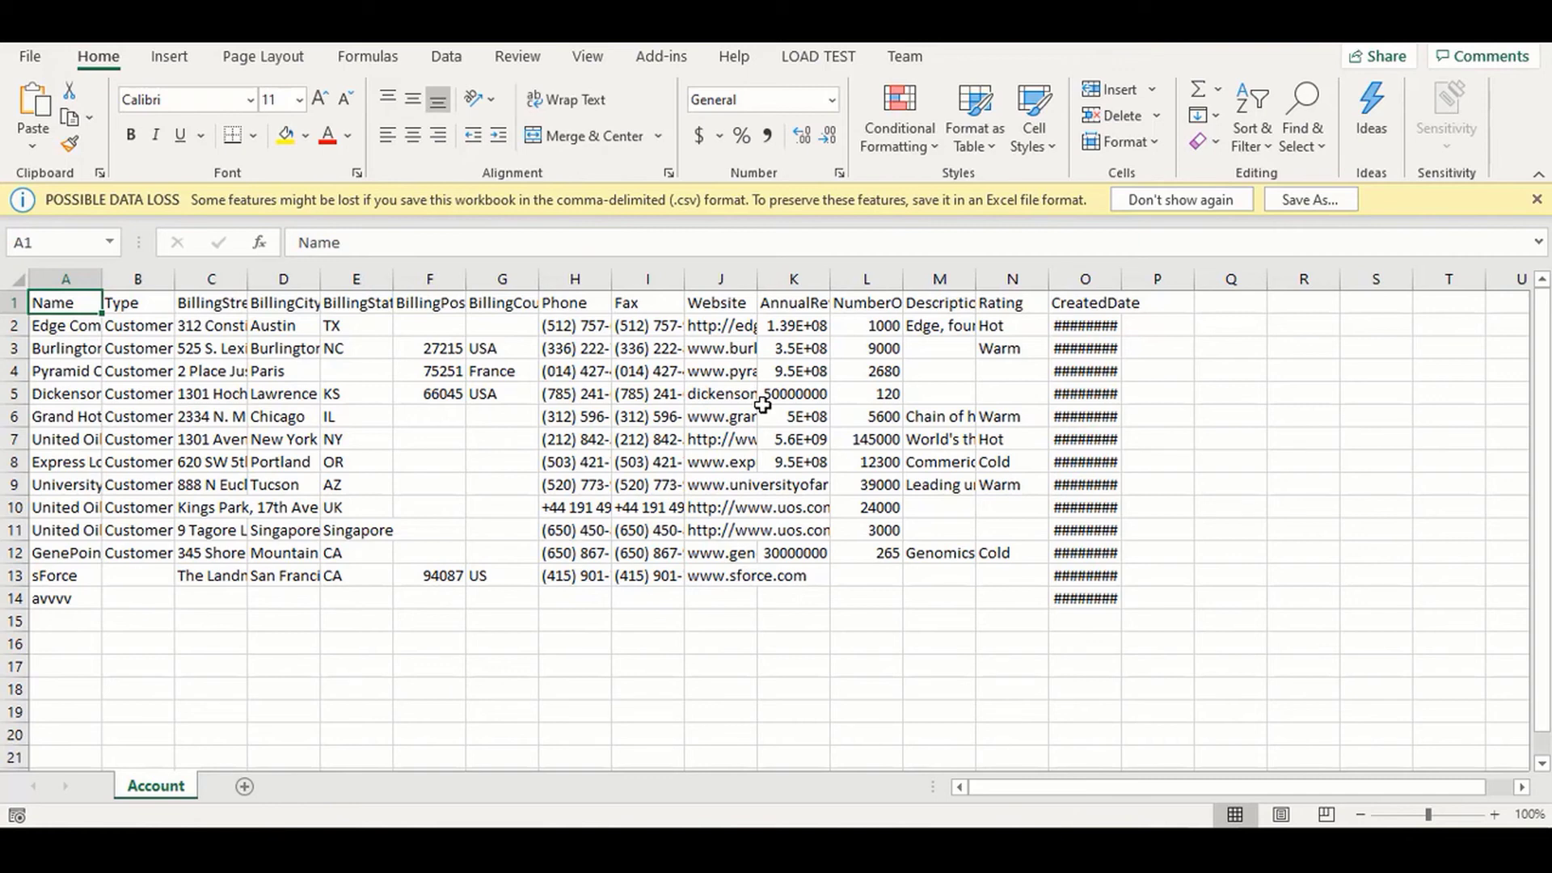
double_click(1122, 279)
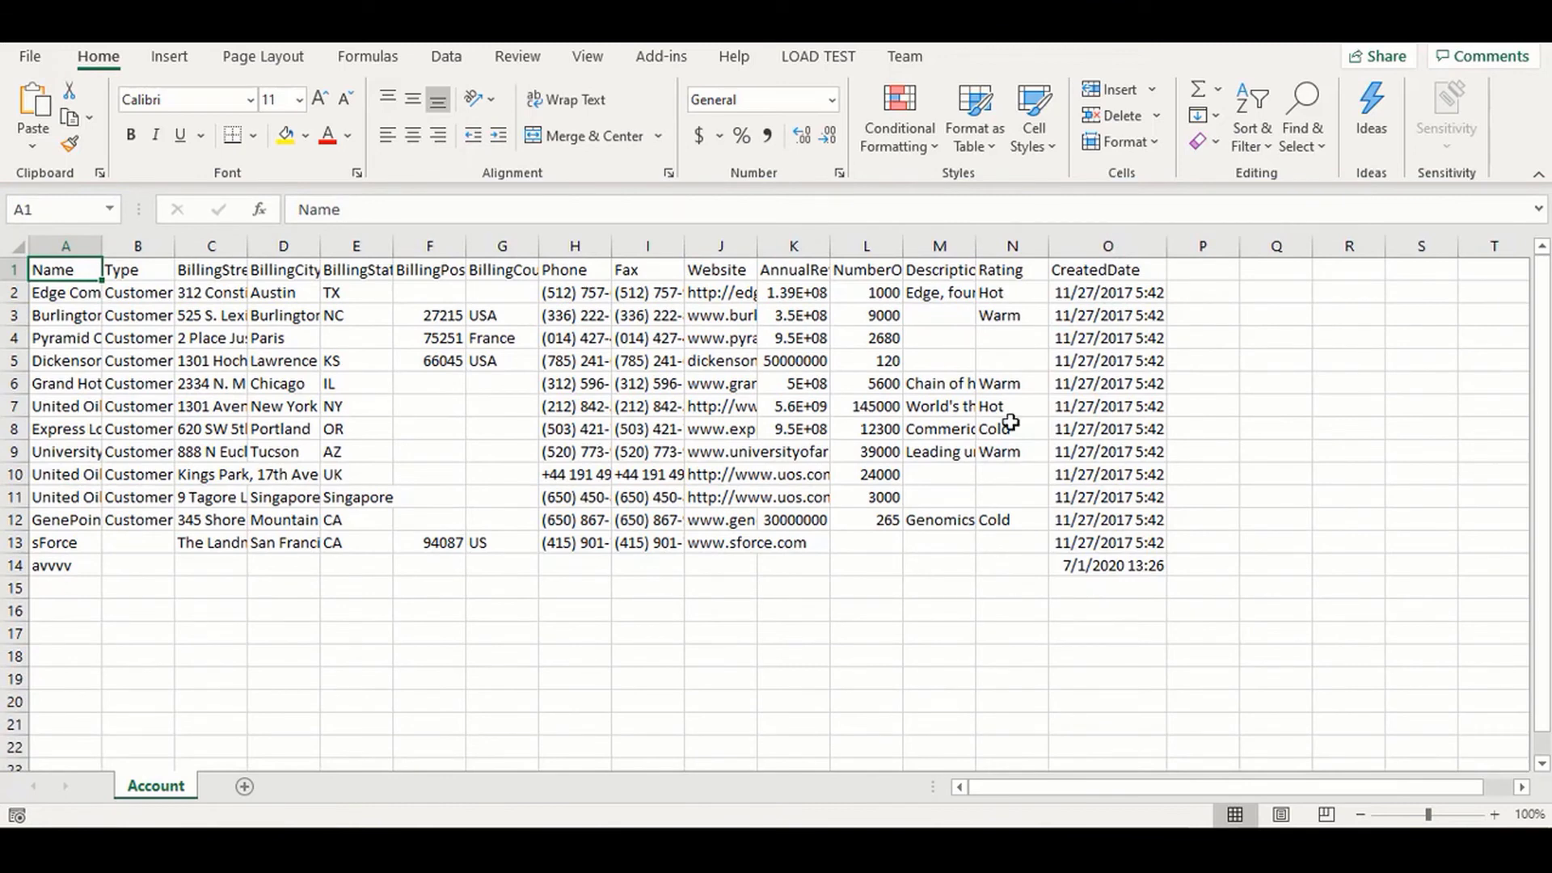
key(alt+F4)
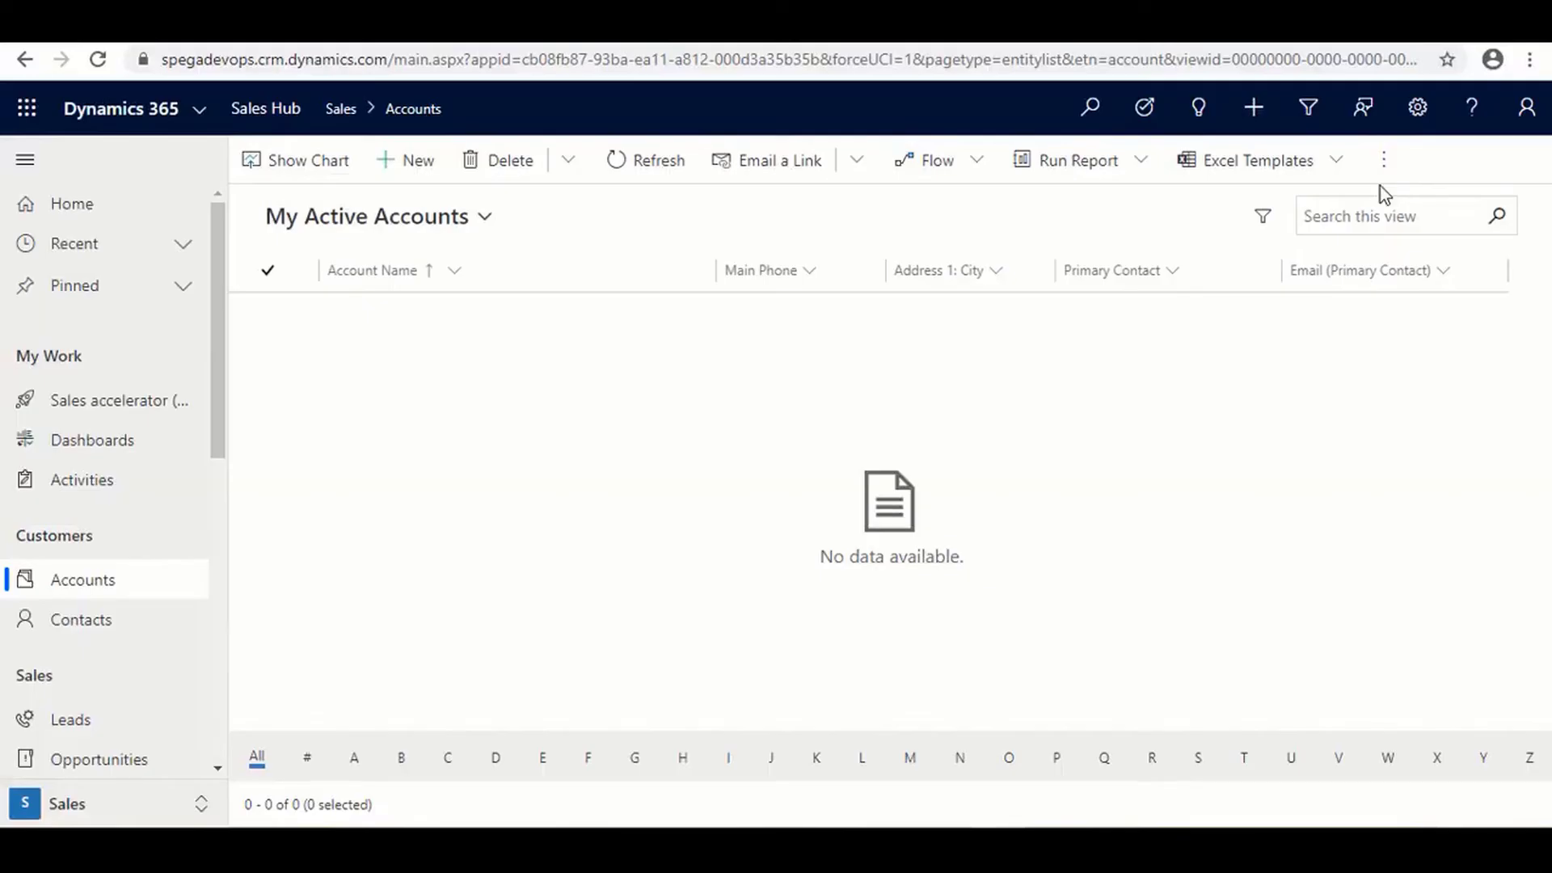
Start a CSV import of Account.csv into the Dynamics 365 accounts with the default delimiter and duplicate settings, and proceed to the field mapping
click(776, 447)
click(1386, 166)
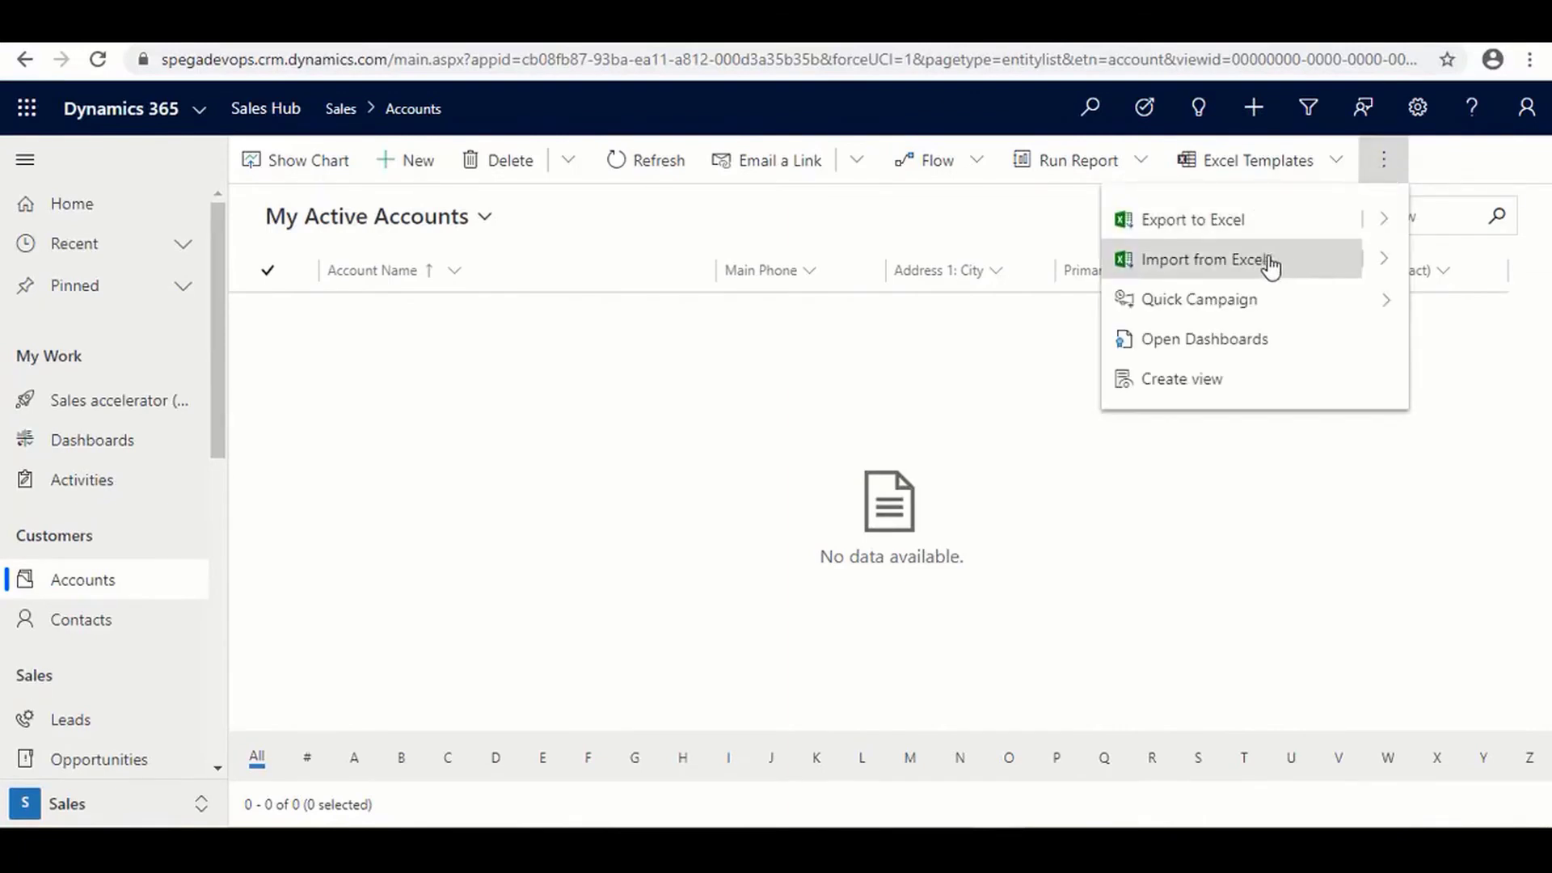
click(1383, 271)
click(1212, 284)
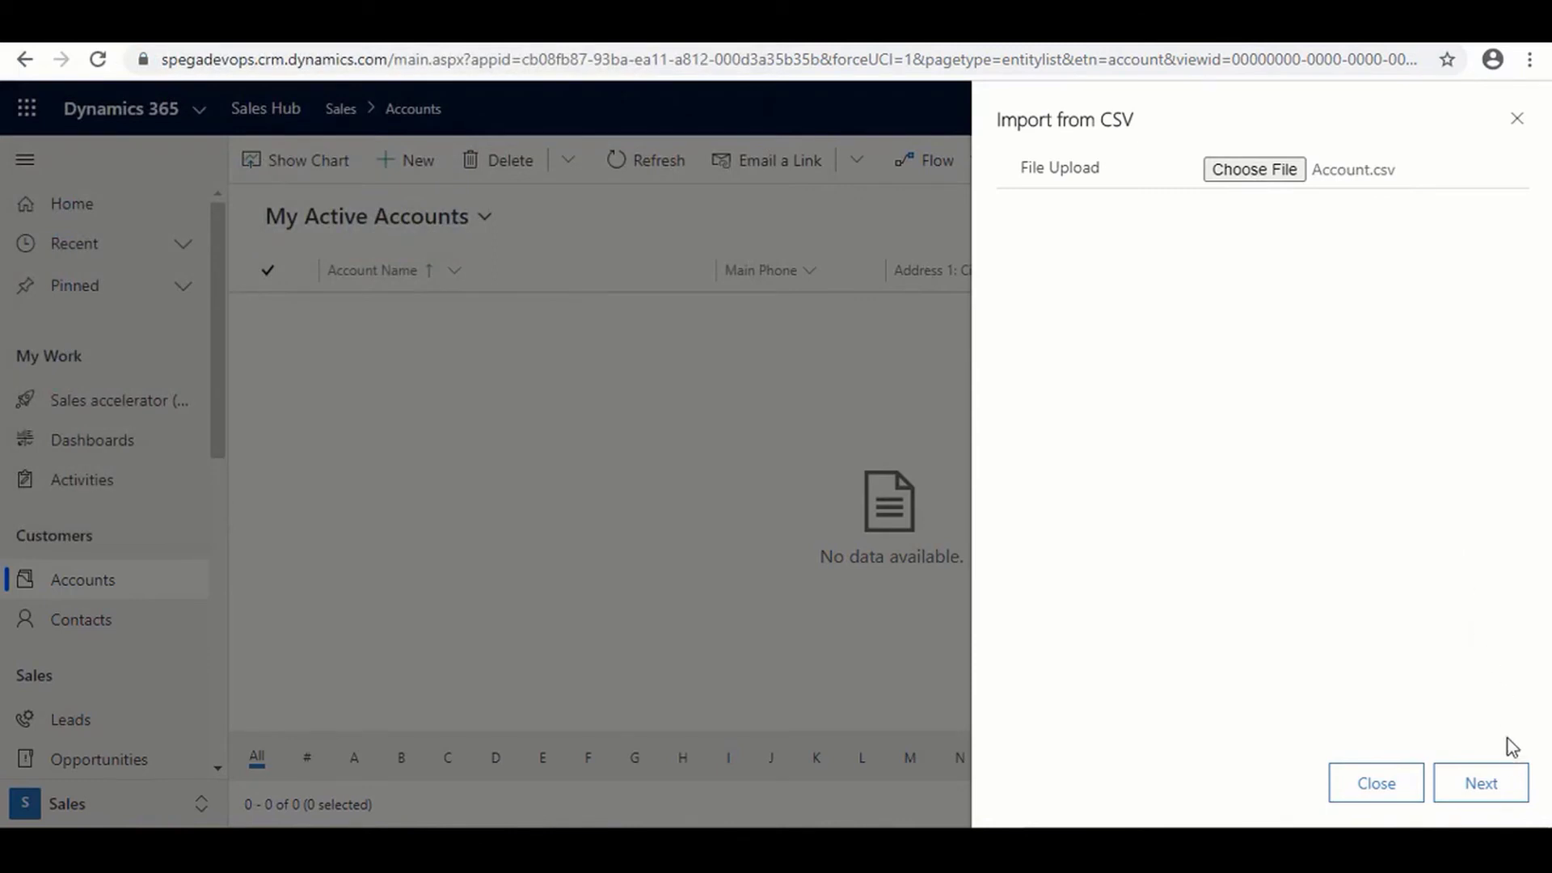
click(1491, 788)
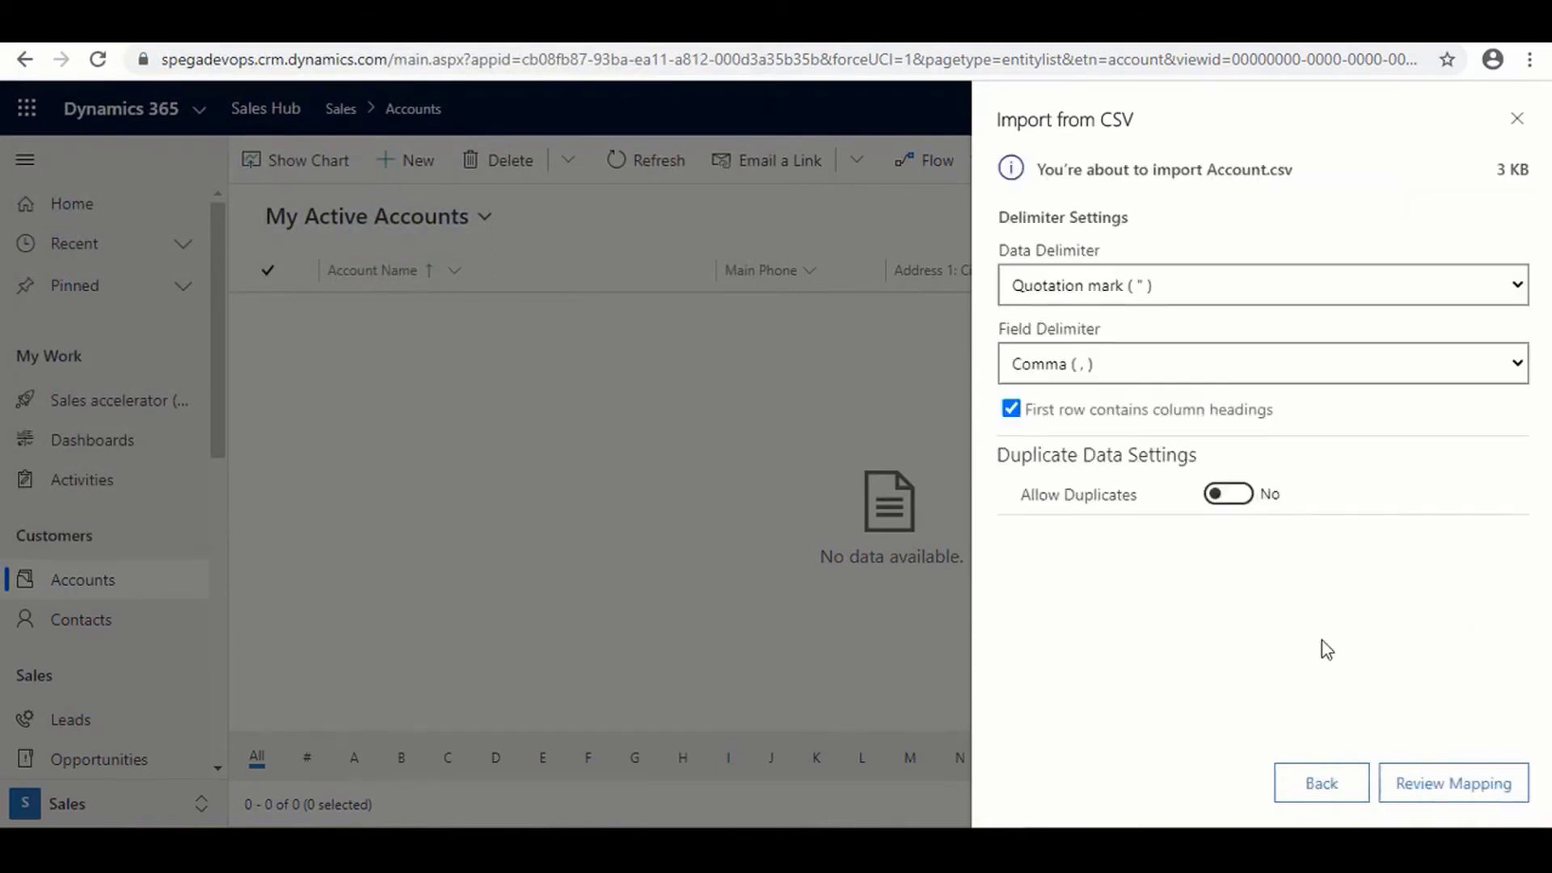
click(1469, 786)
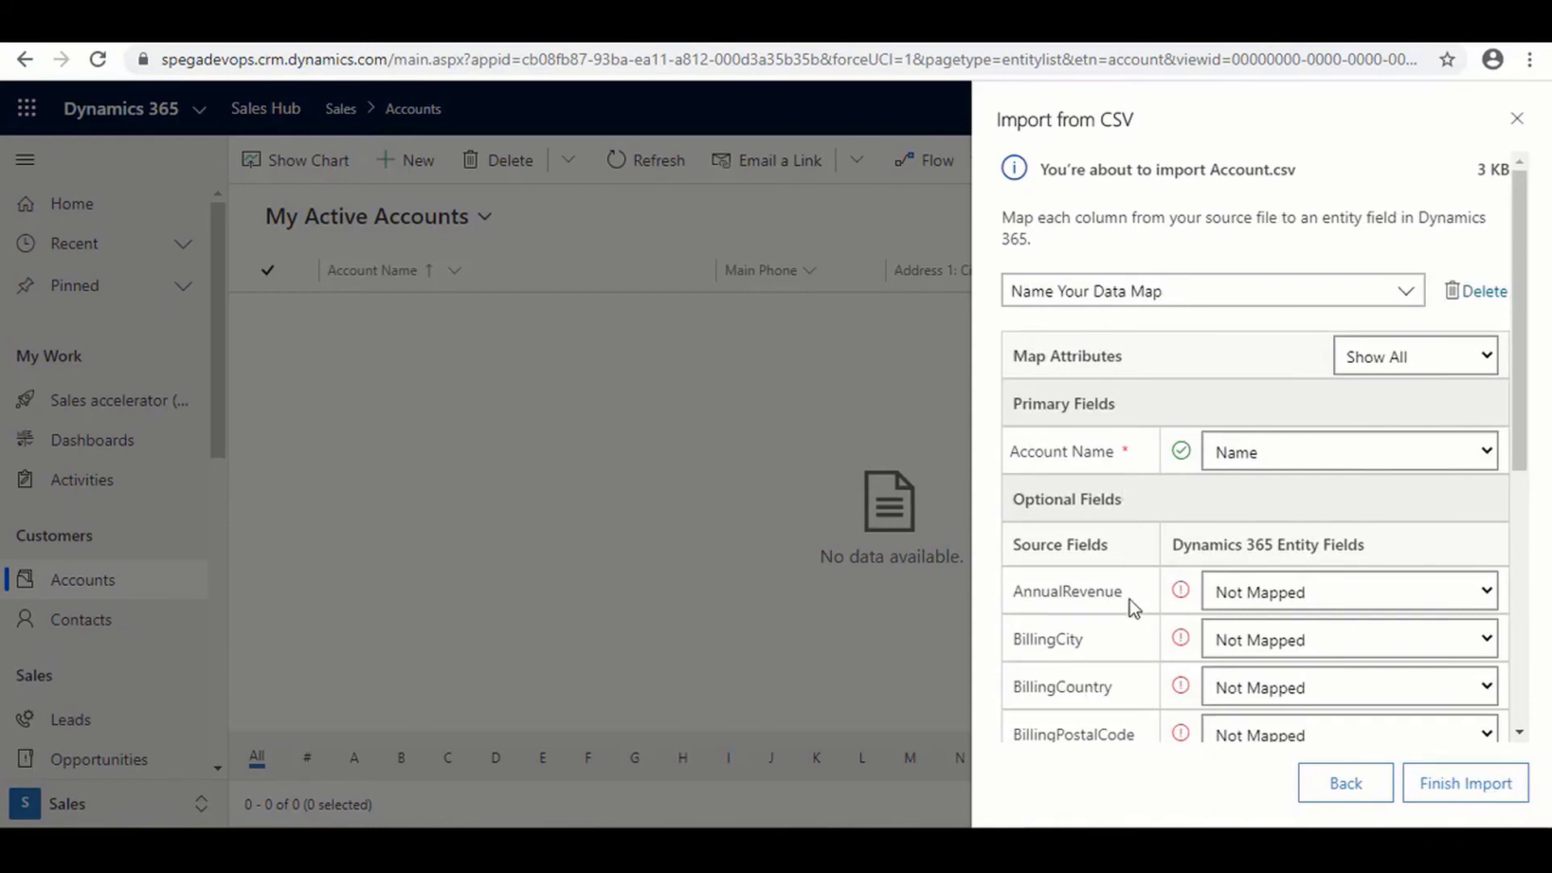
Map the AnnualRevenue source field to the Annual Revenue entity field
scroll(1130, 599, down, 3)
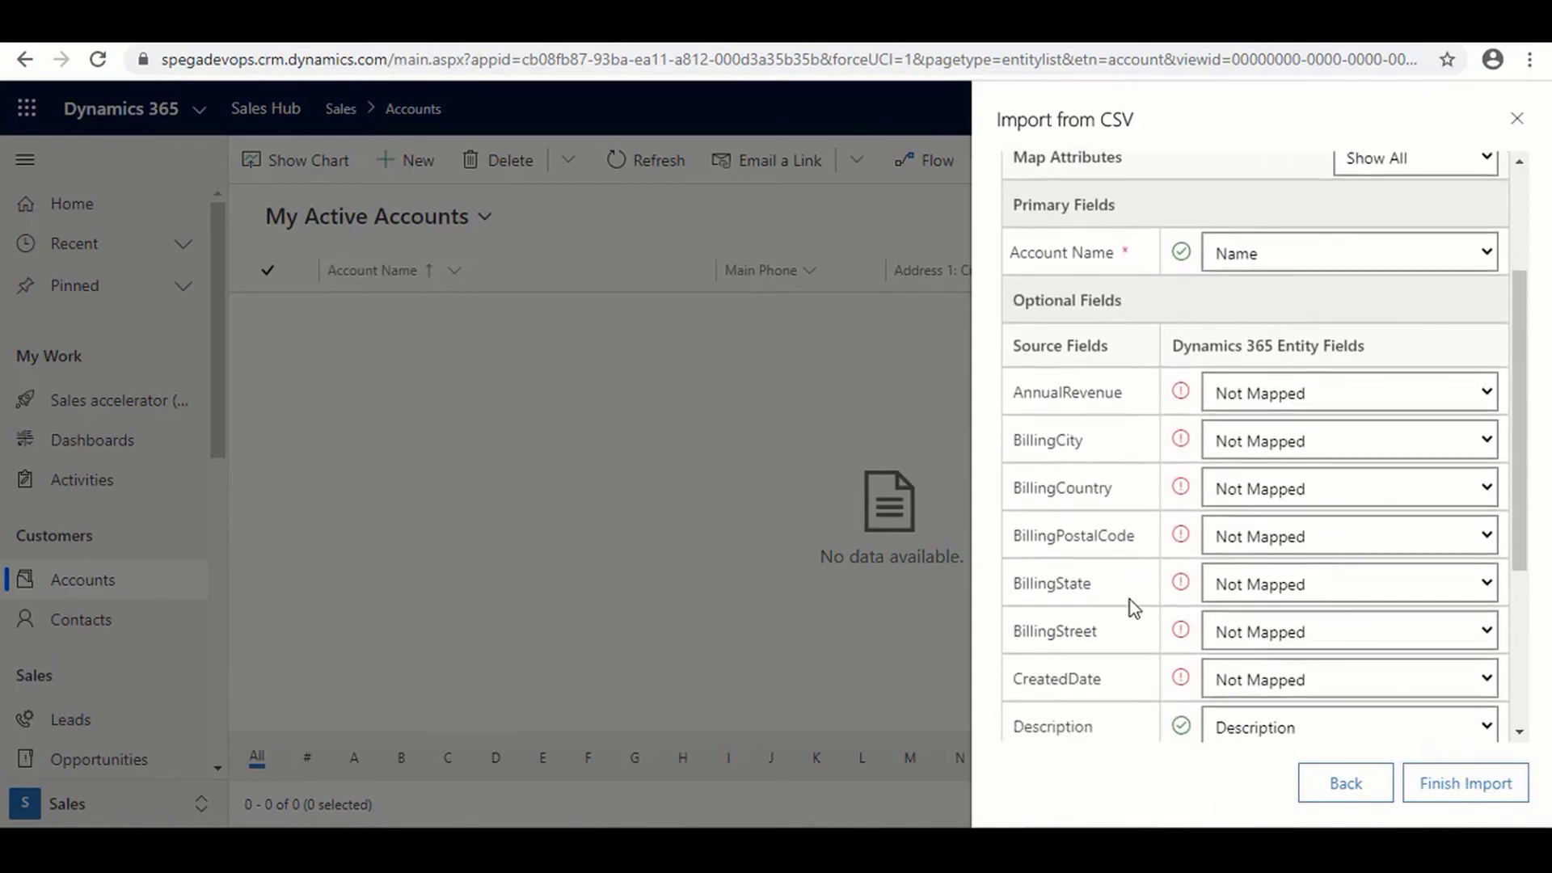
click(1428, 393)
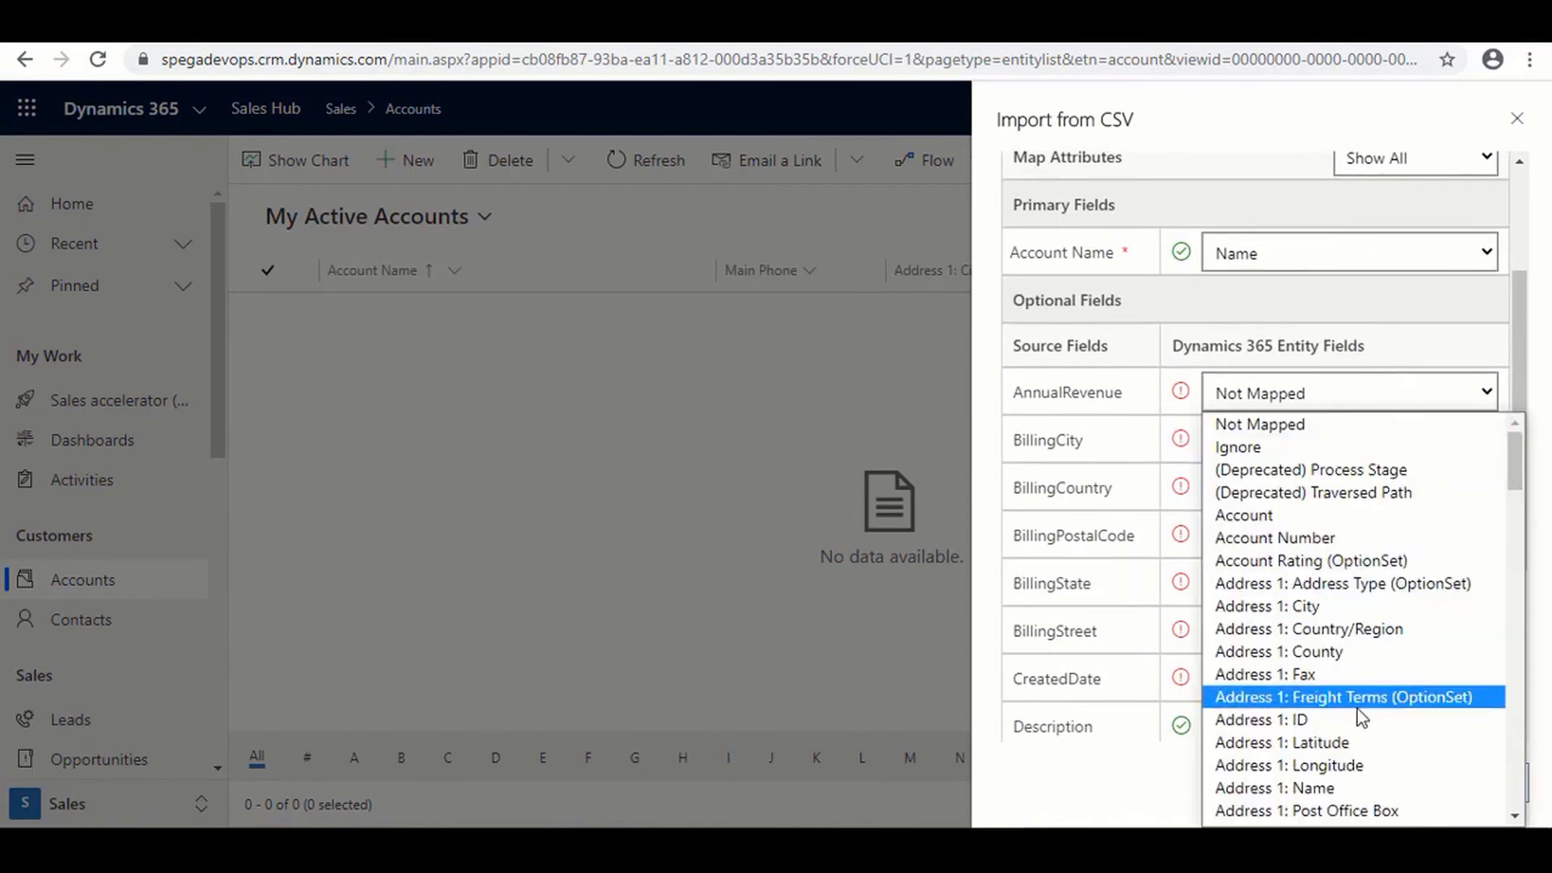
scroll(1358, 714, down, 5)
scroll(1358, 715, down, 5)
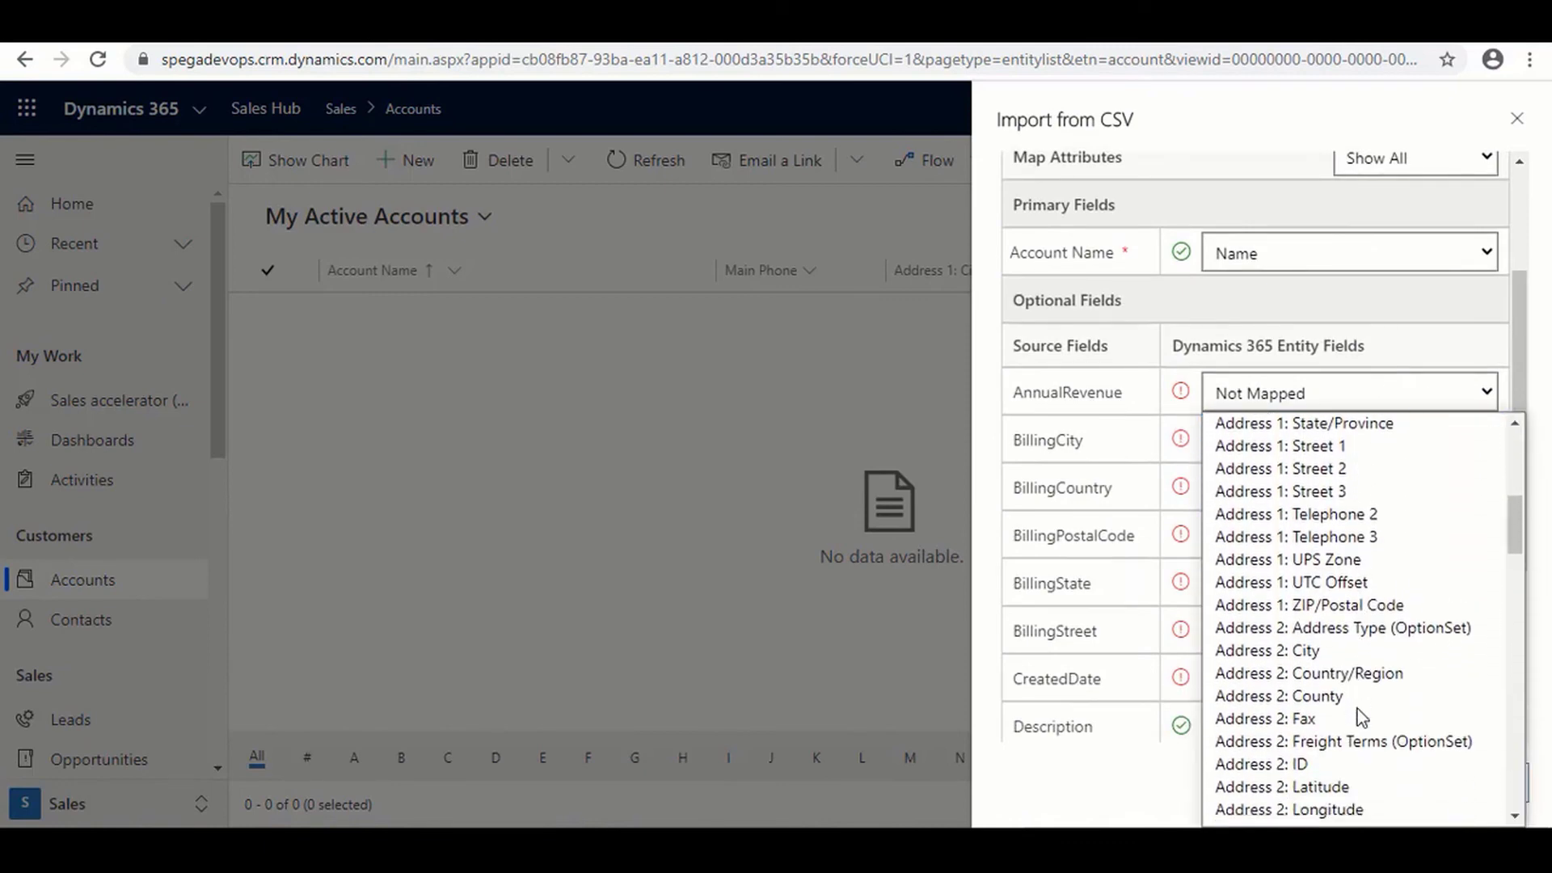
scroll(1357, 709, down, 5)
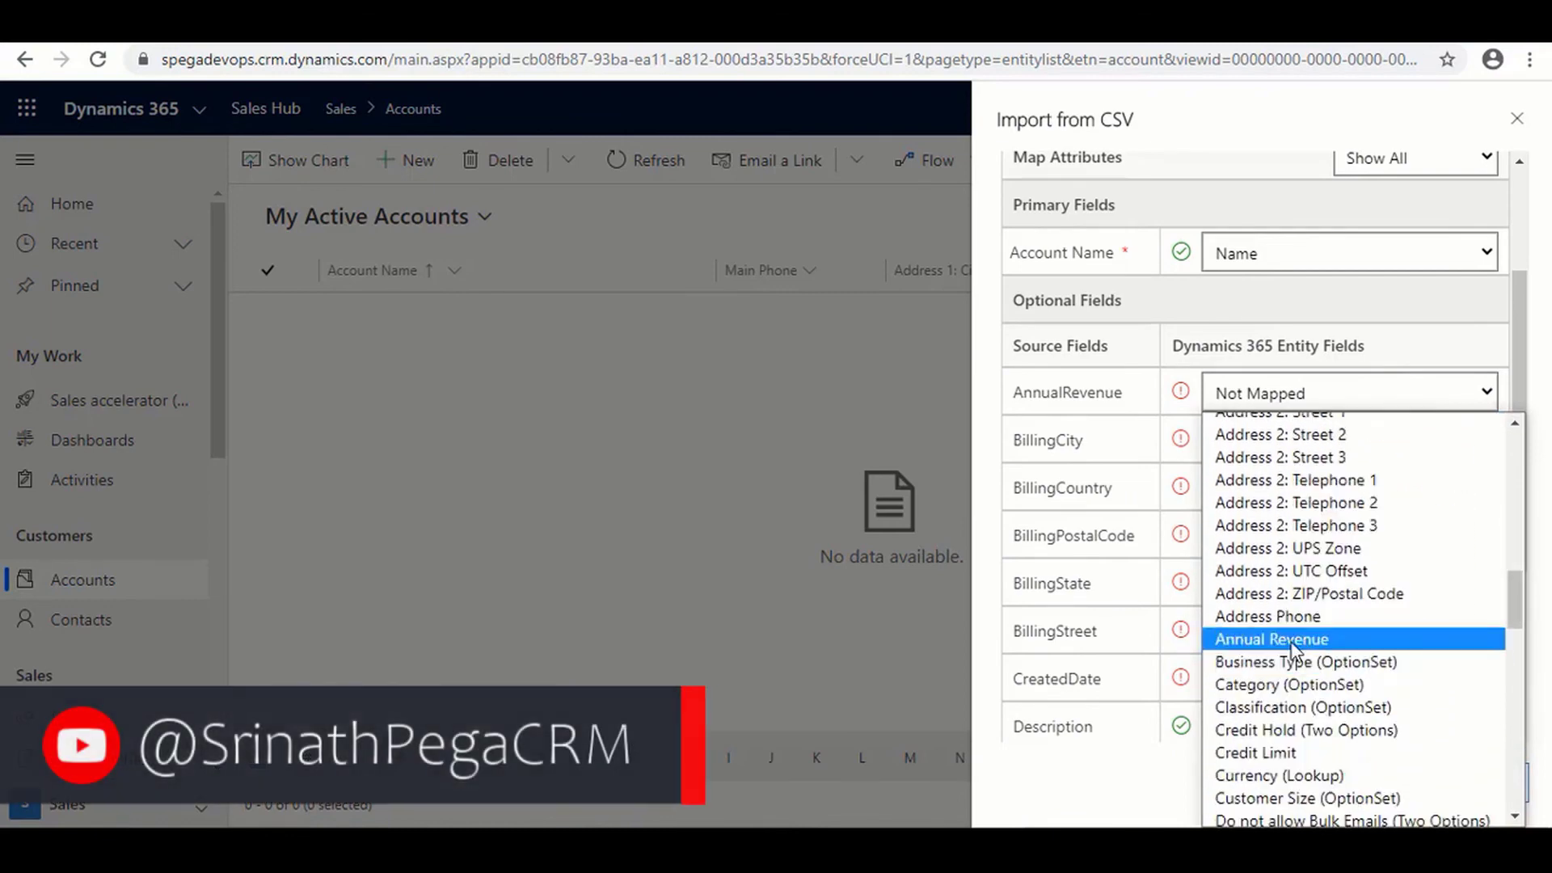
click(1294, 639)
Map BillingCity to Address 1: City and BillingCountry to Address 1: Country/Region
click(1452, 440)
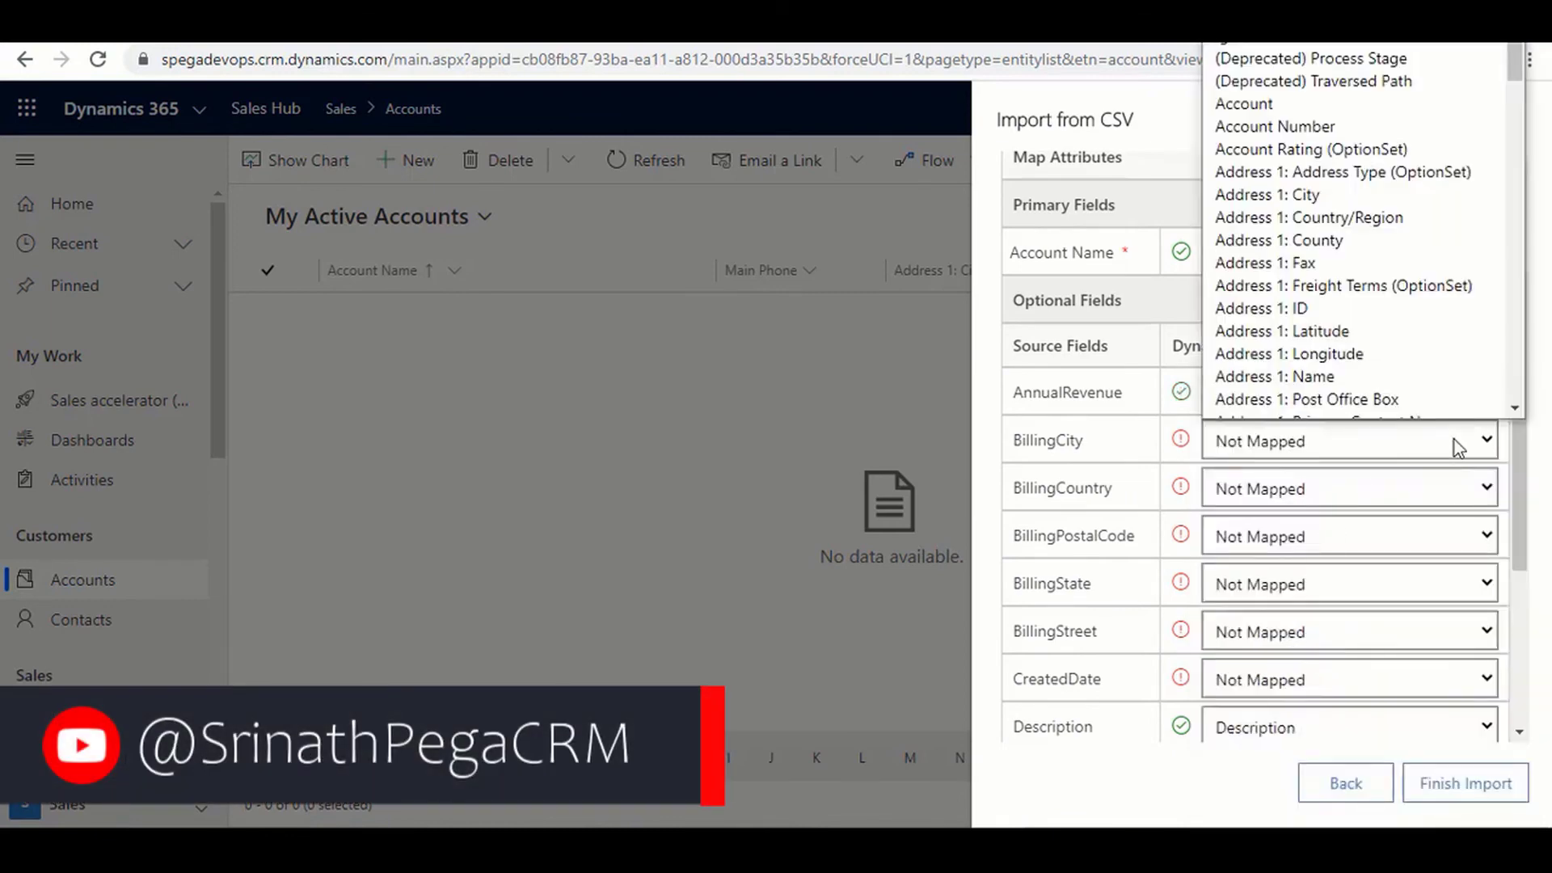
scroll(1401, 300, down, 1)
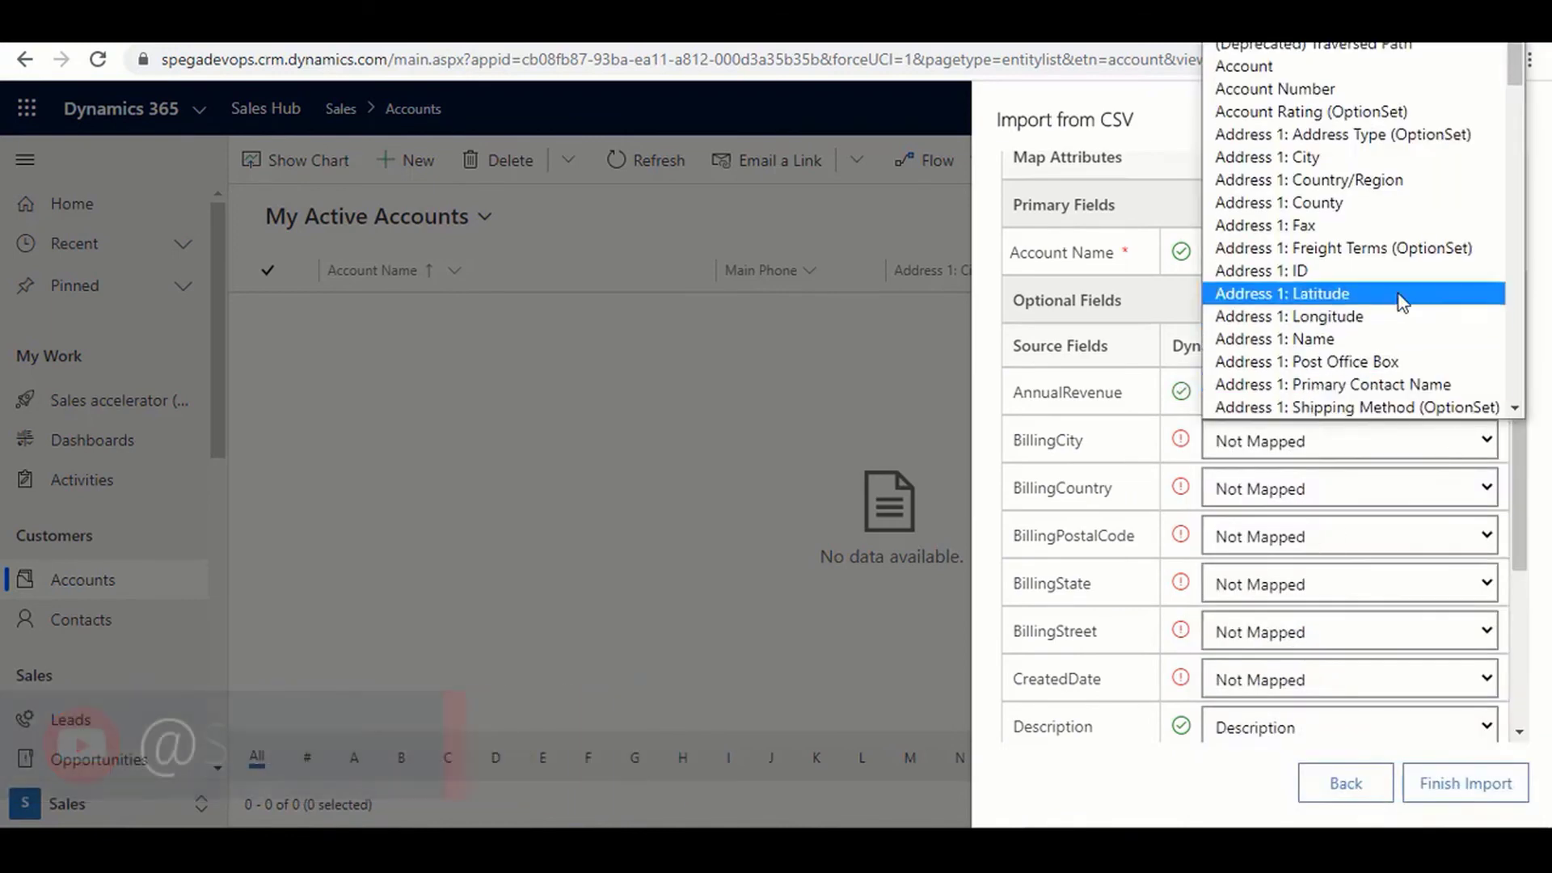
click(1366, 159)
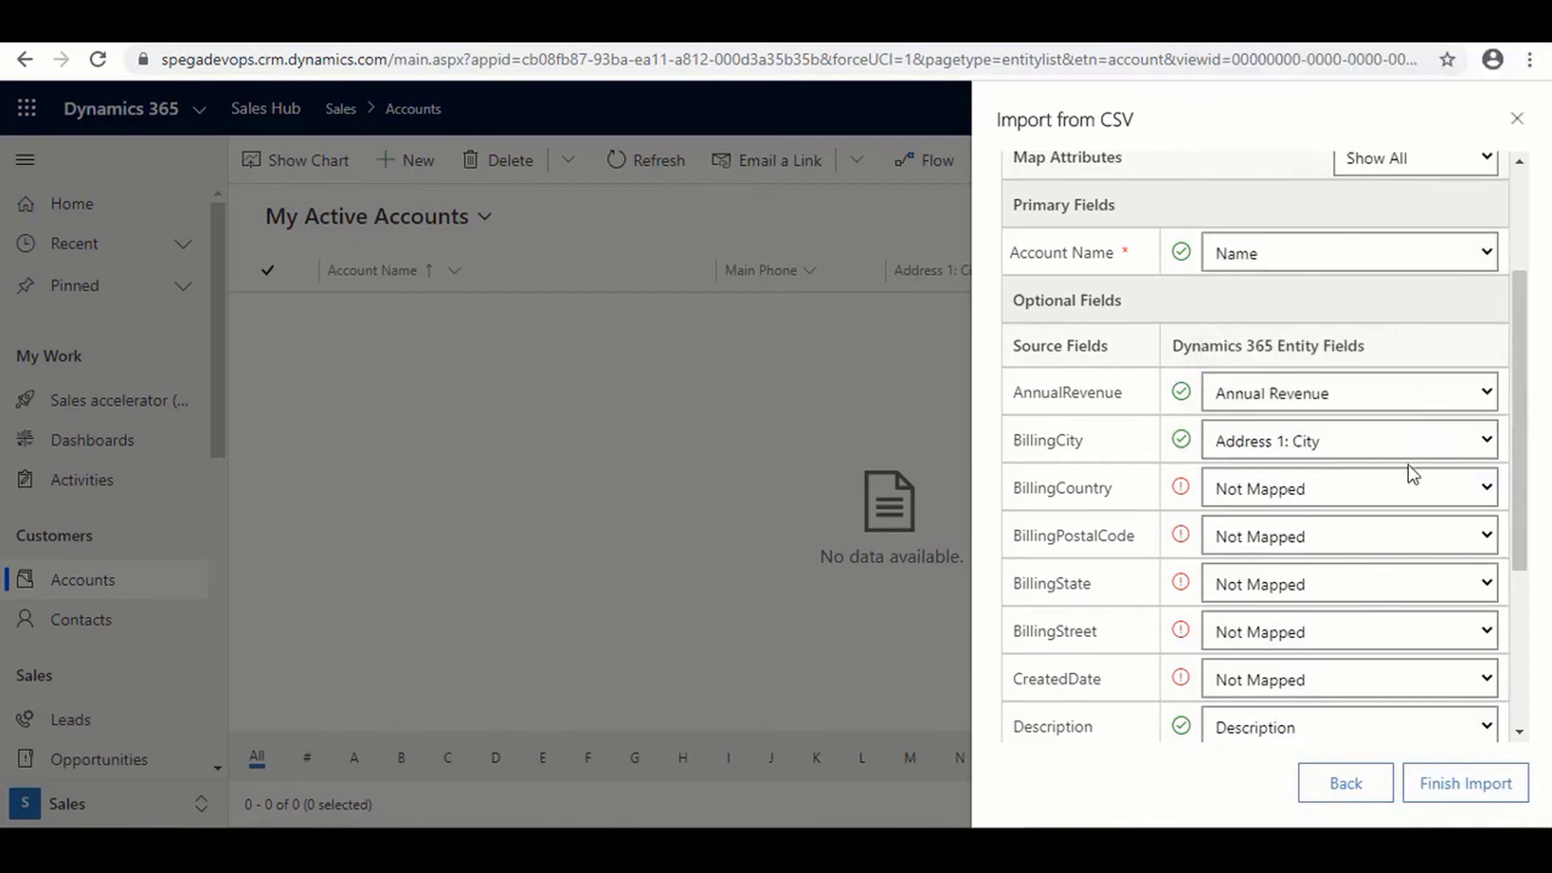
click(1375, 489)
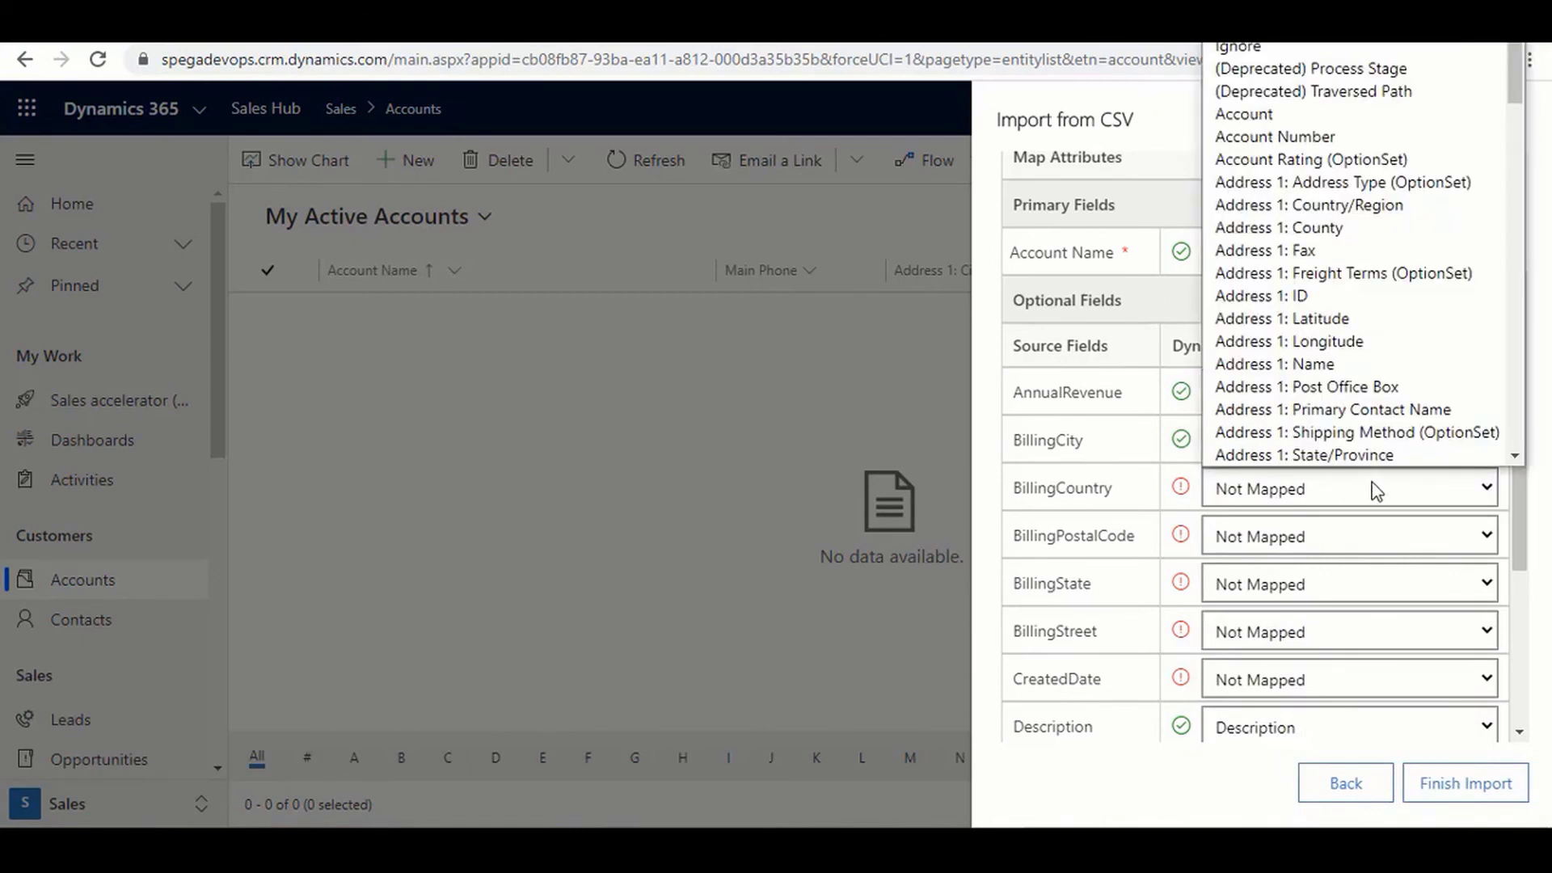
click(1318, 207)
Map BillingPostalCode to Address 1: Post Office Box and BillingState to Address 1: State/Province
click(1289, 542)
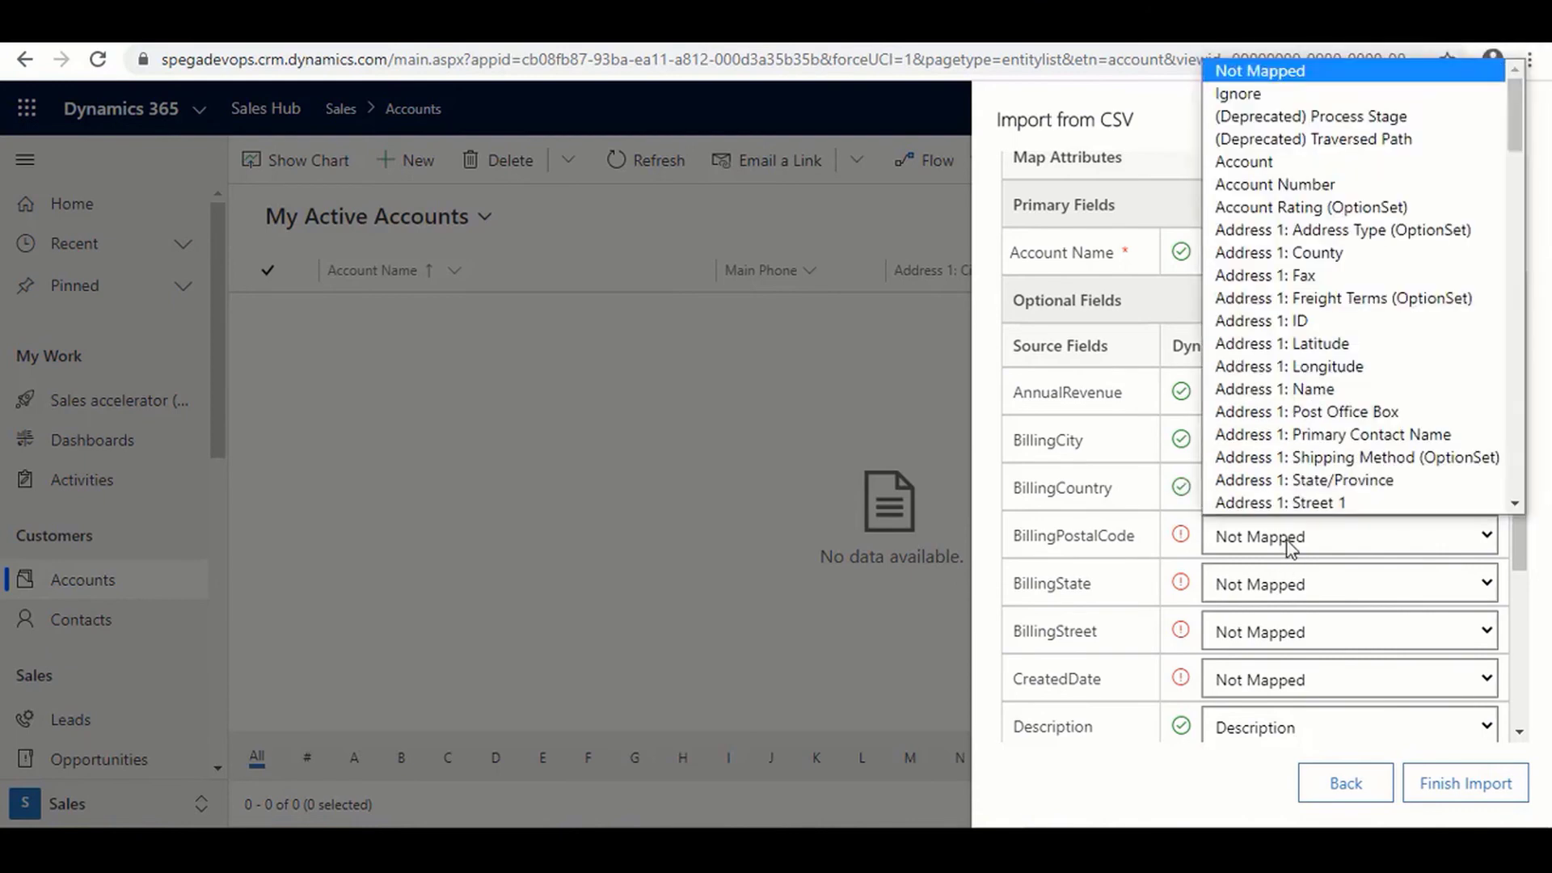
click(1308, 412)
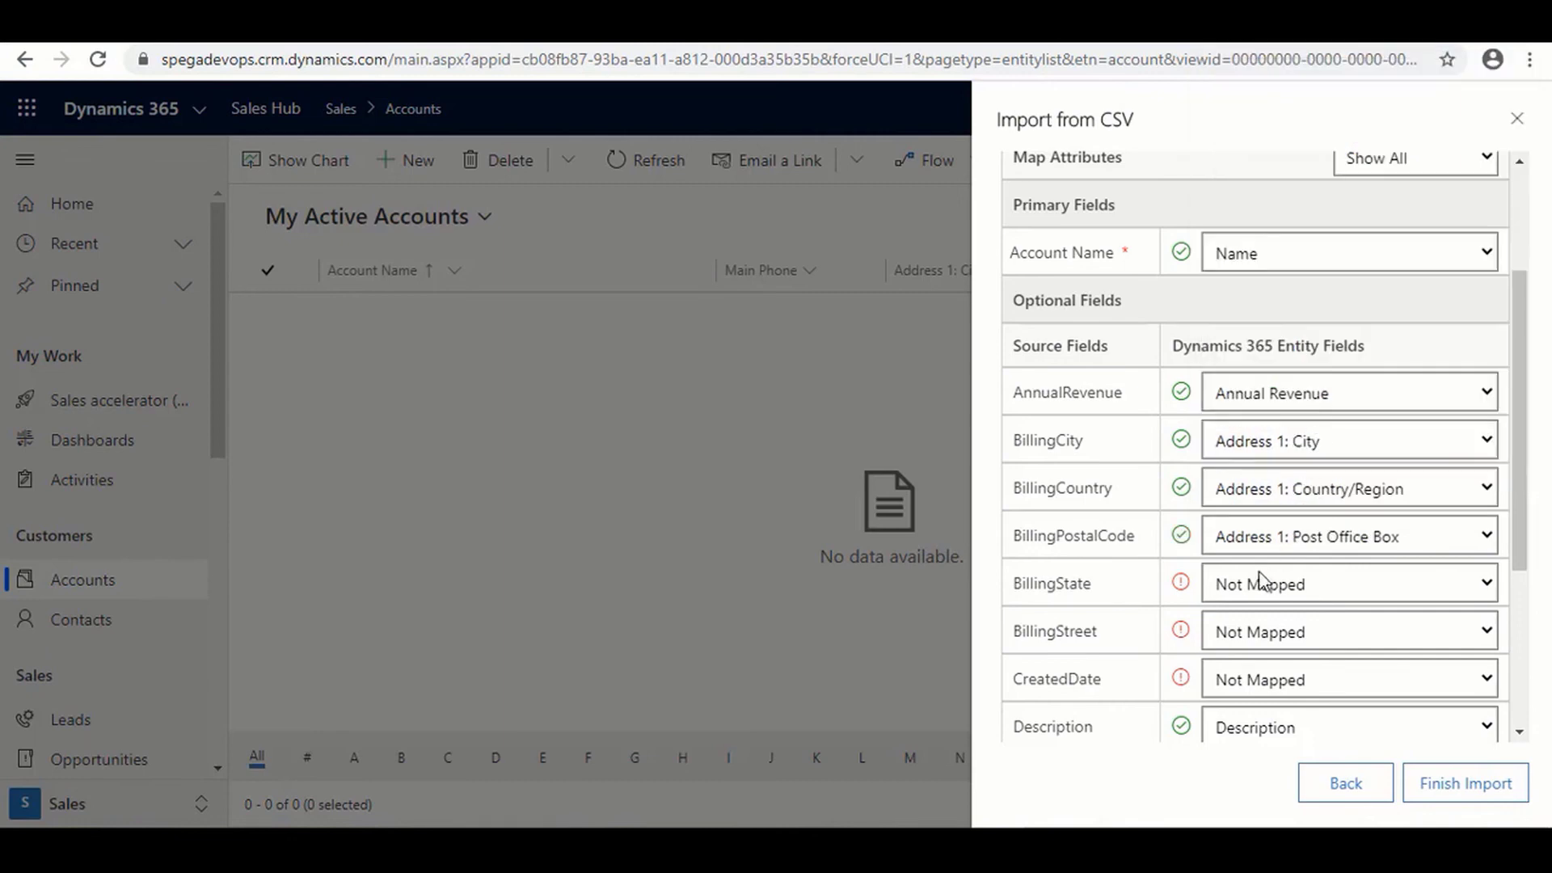
click(1292, 589)
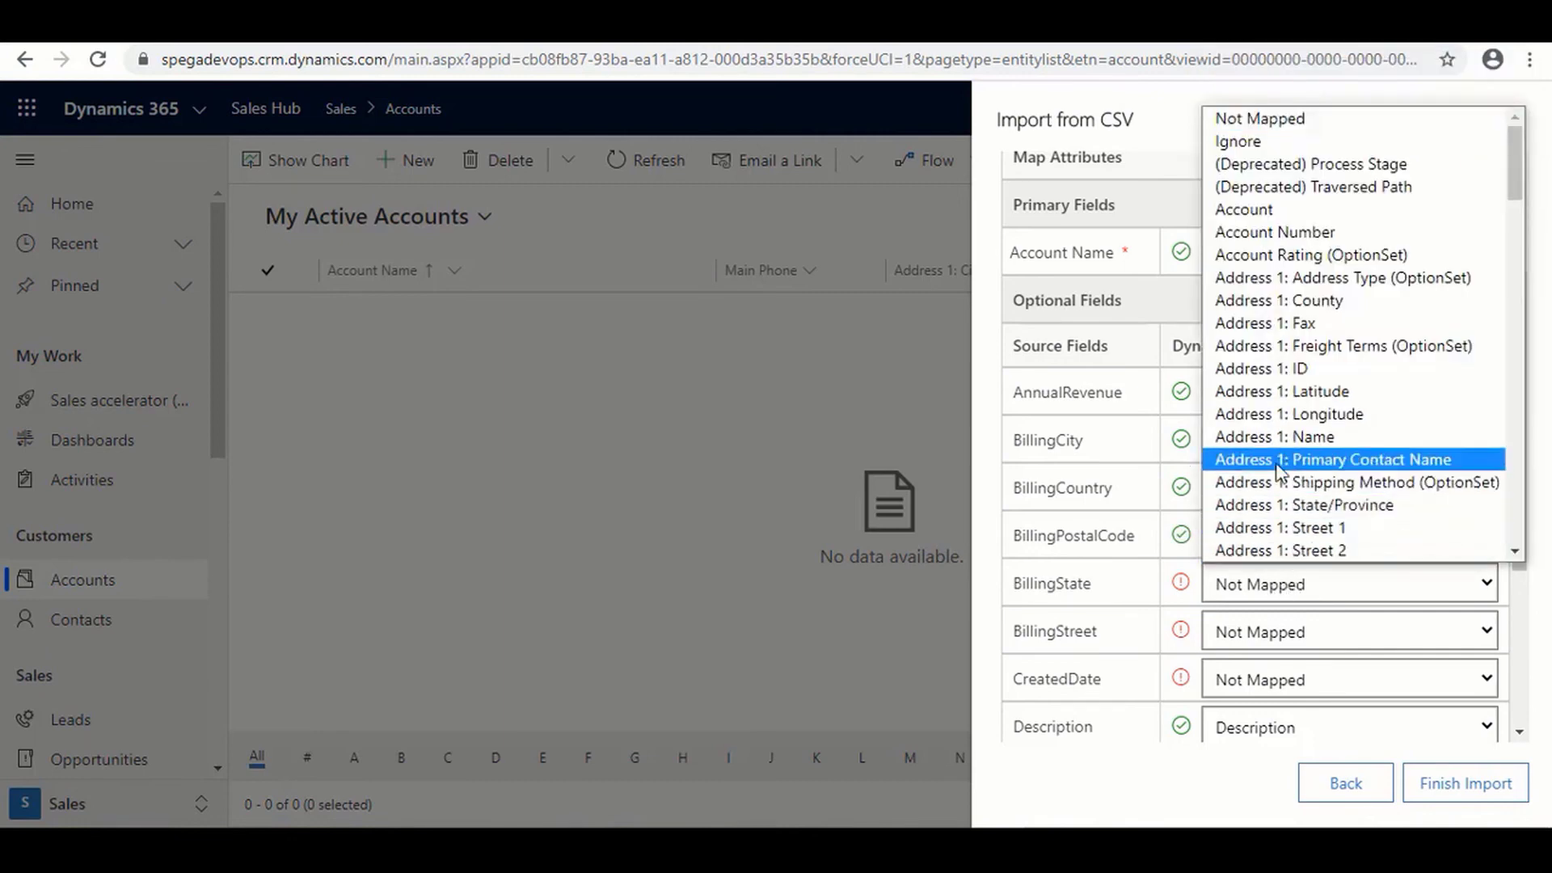
click(1292, 507)
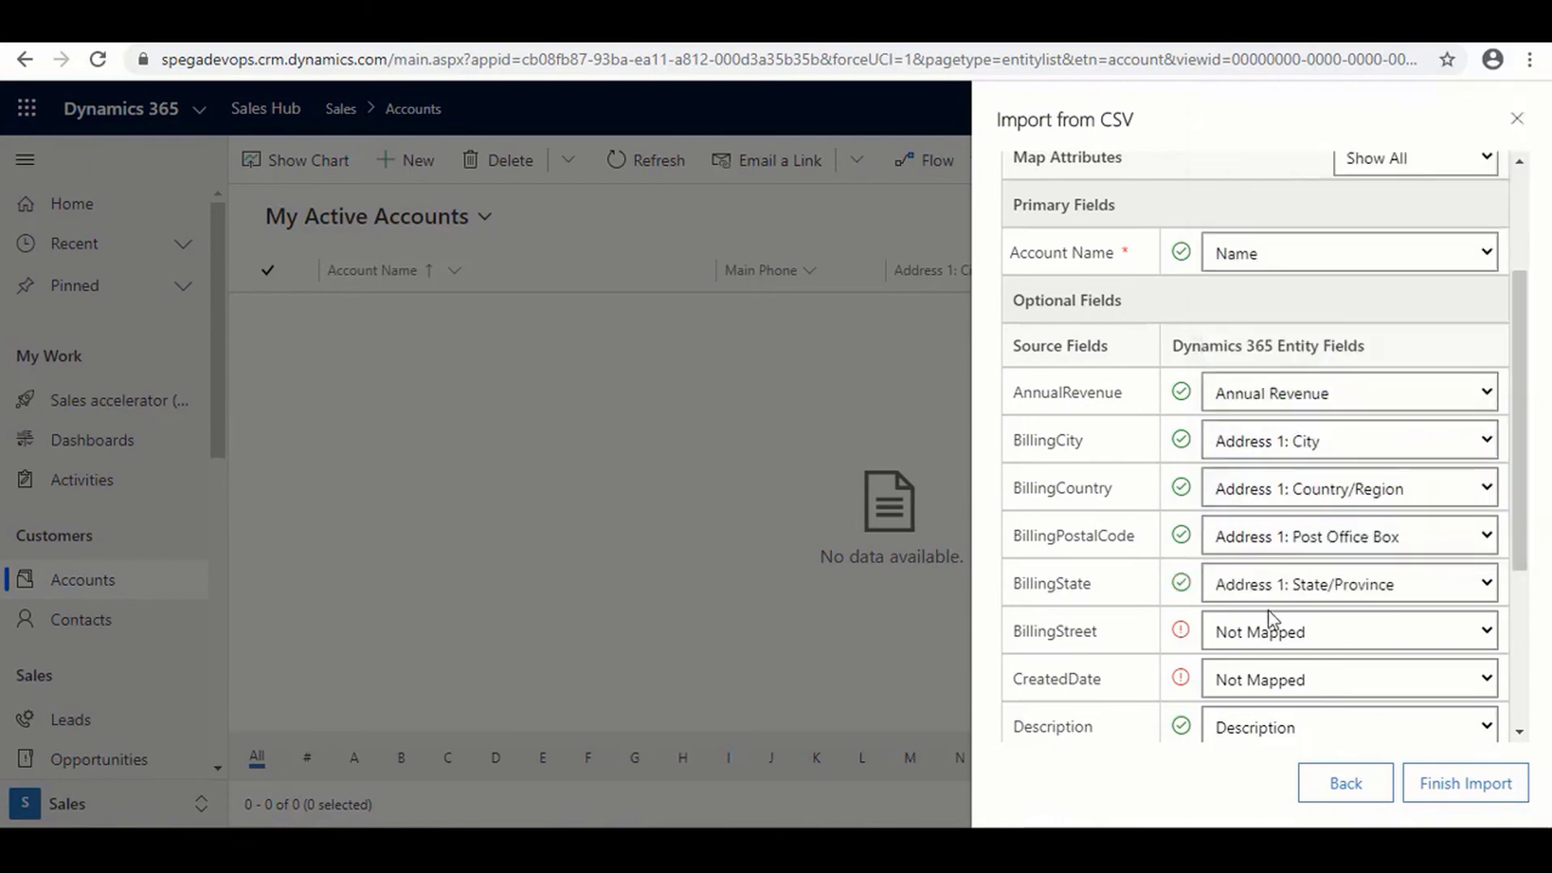
Map BillingStreet to Address 1: Street 1 and look at the entity fields offered for CreatedDate
click(1285, 631)
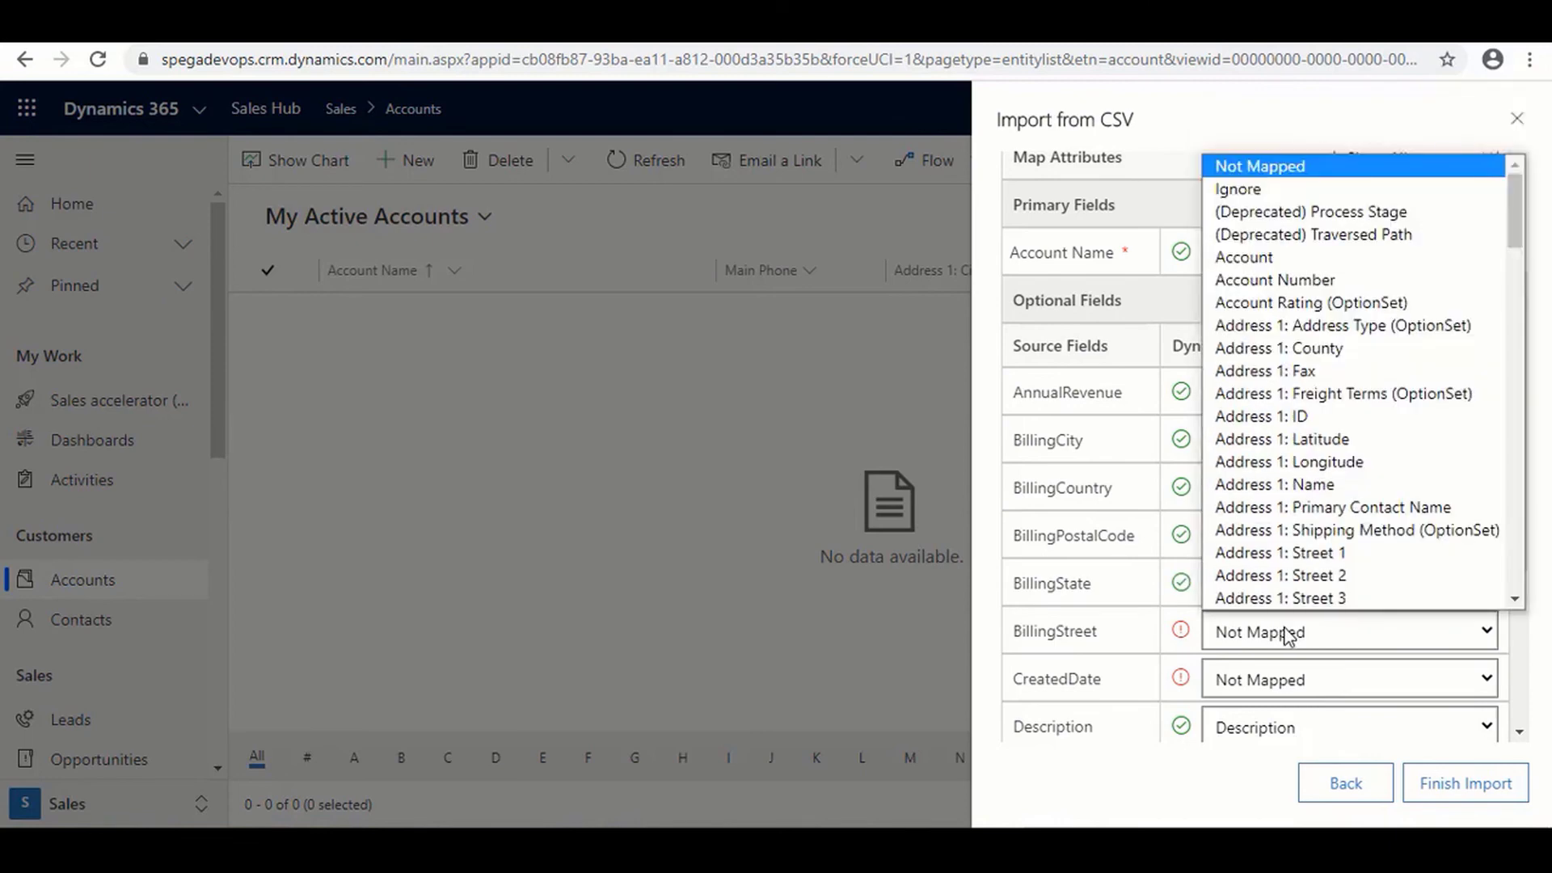
click(1287, 554)
scroll(1271, 623, down, 2)
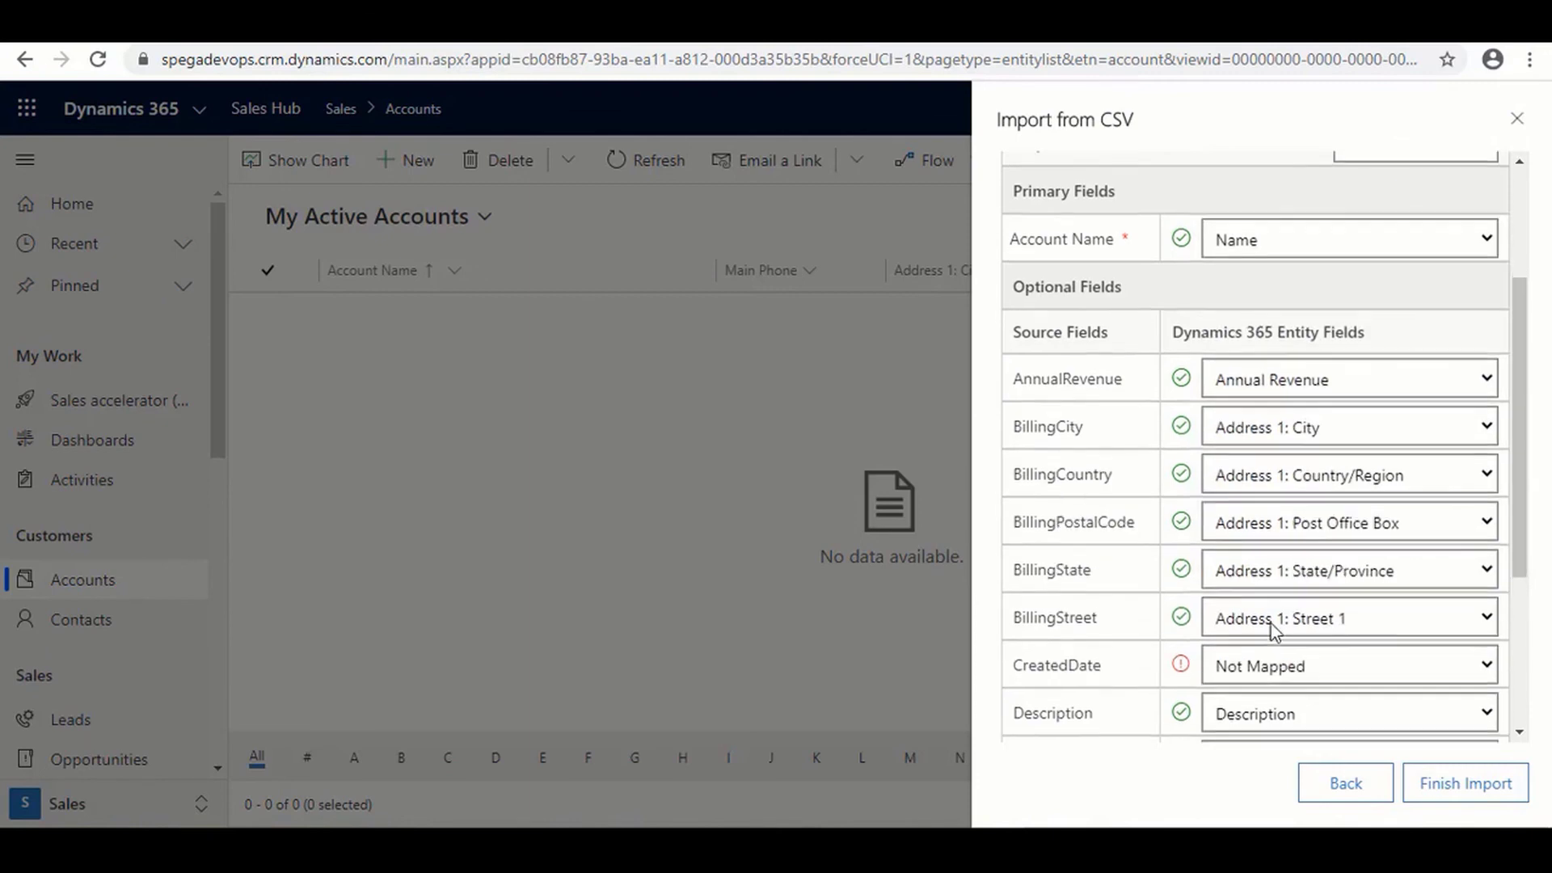
scroll(1270, 624, down, 2)
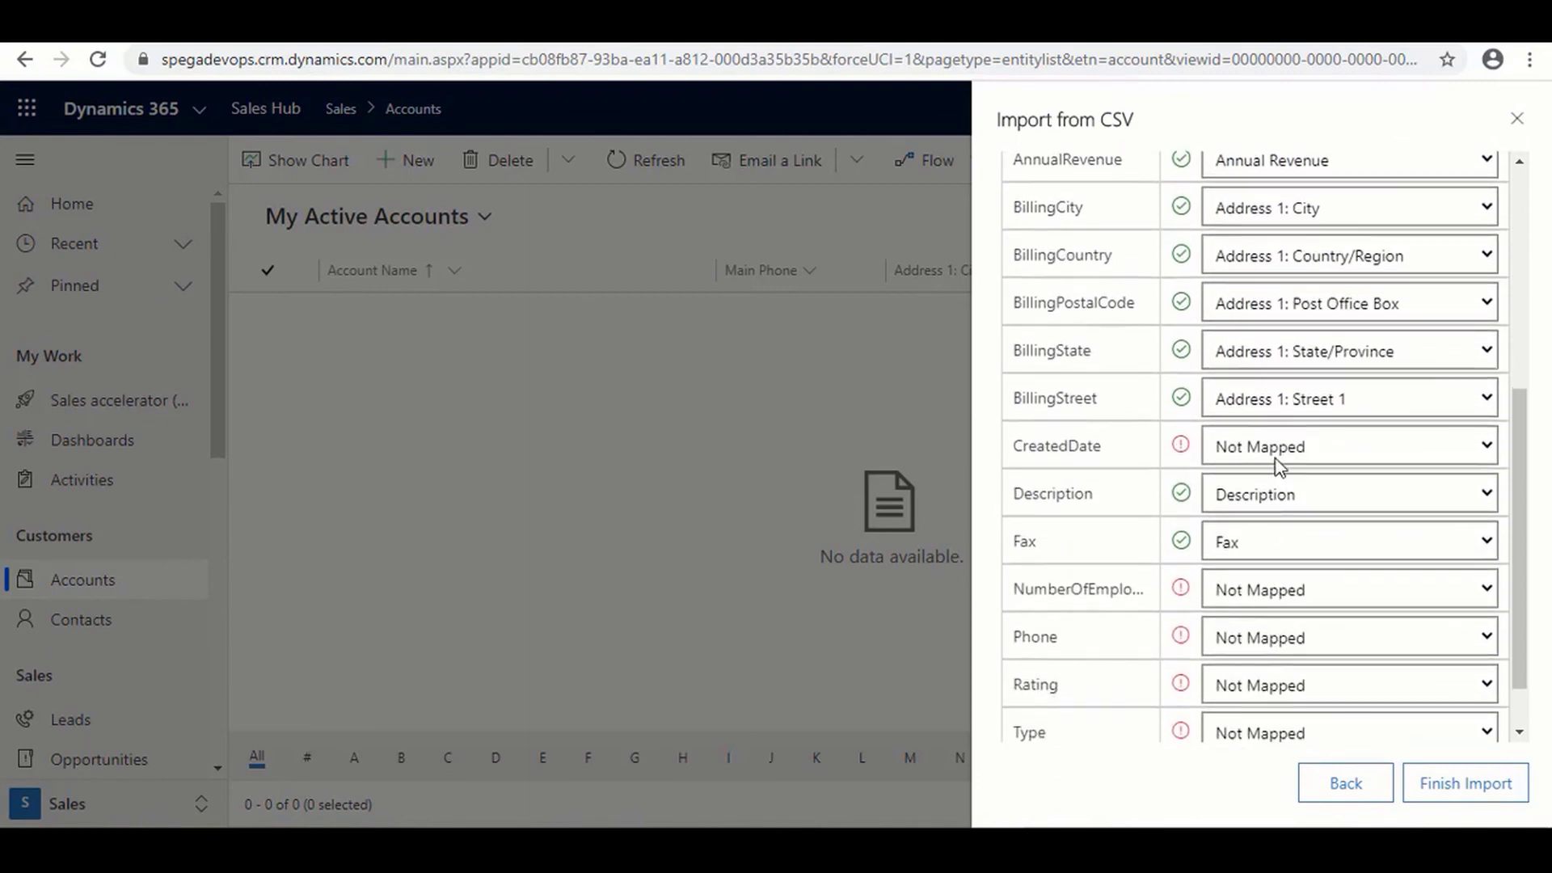
click(1276, 454)
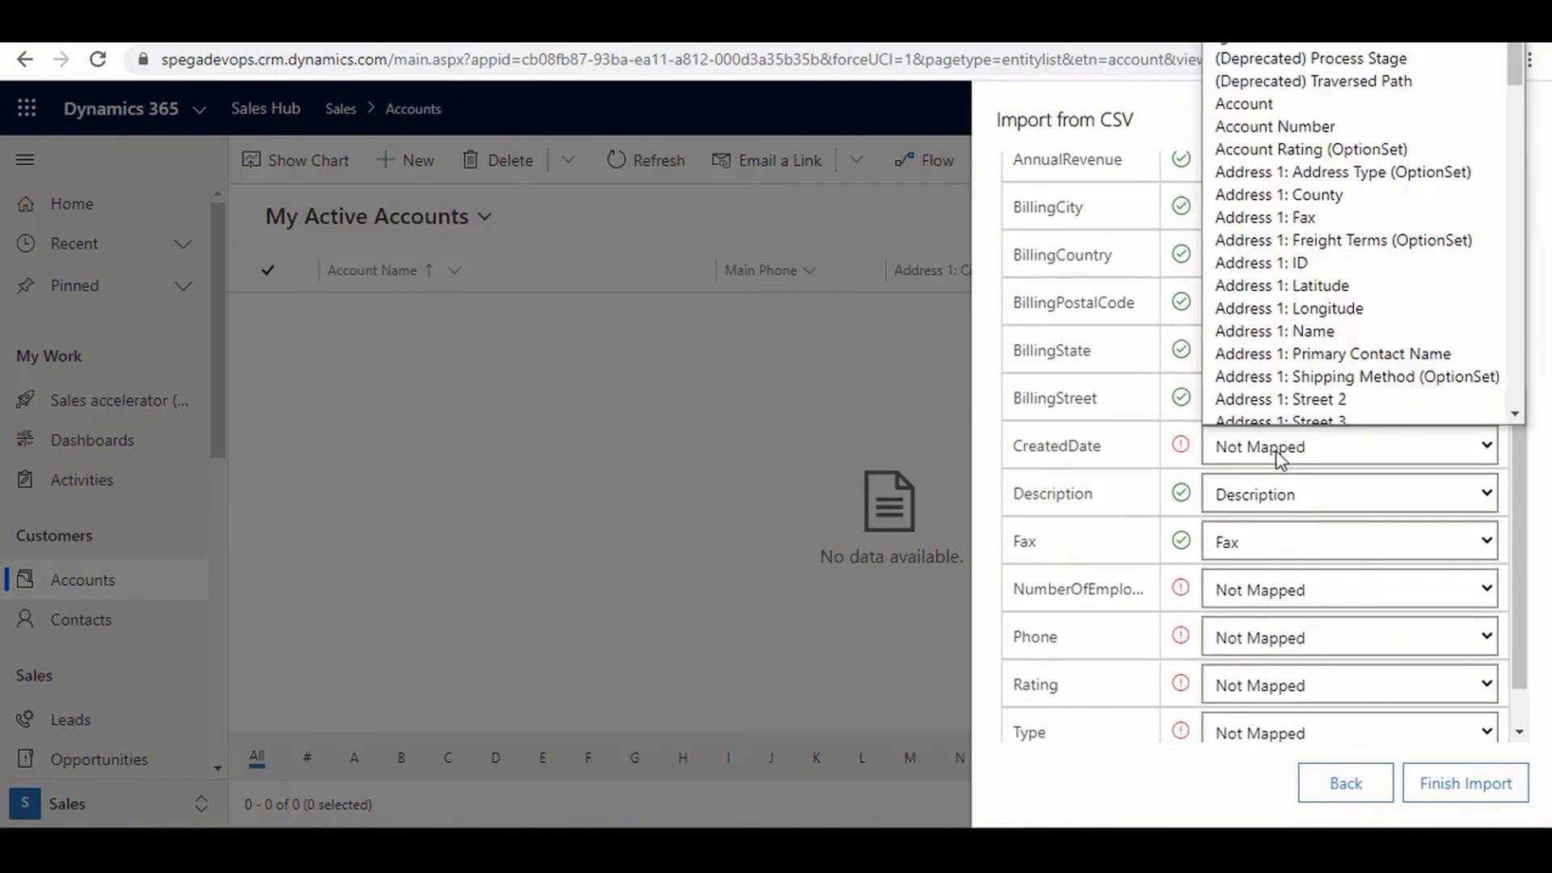
click(1279, 457)
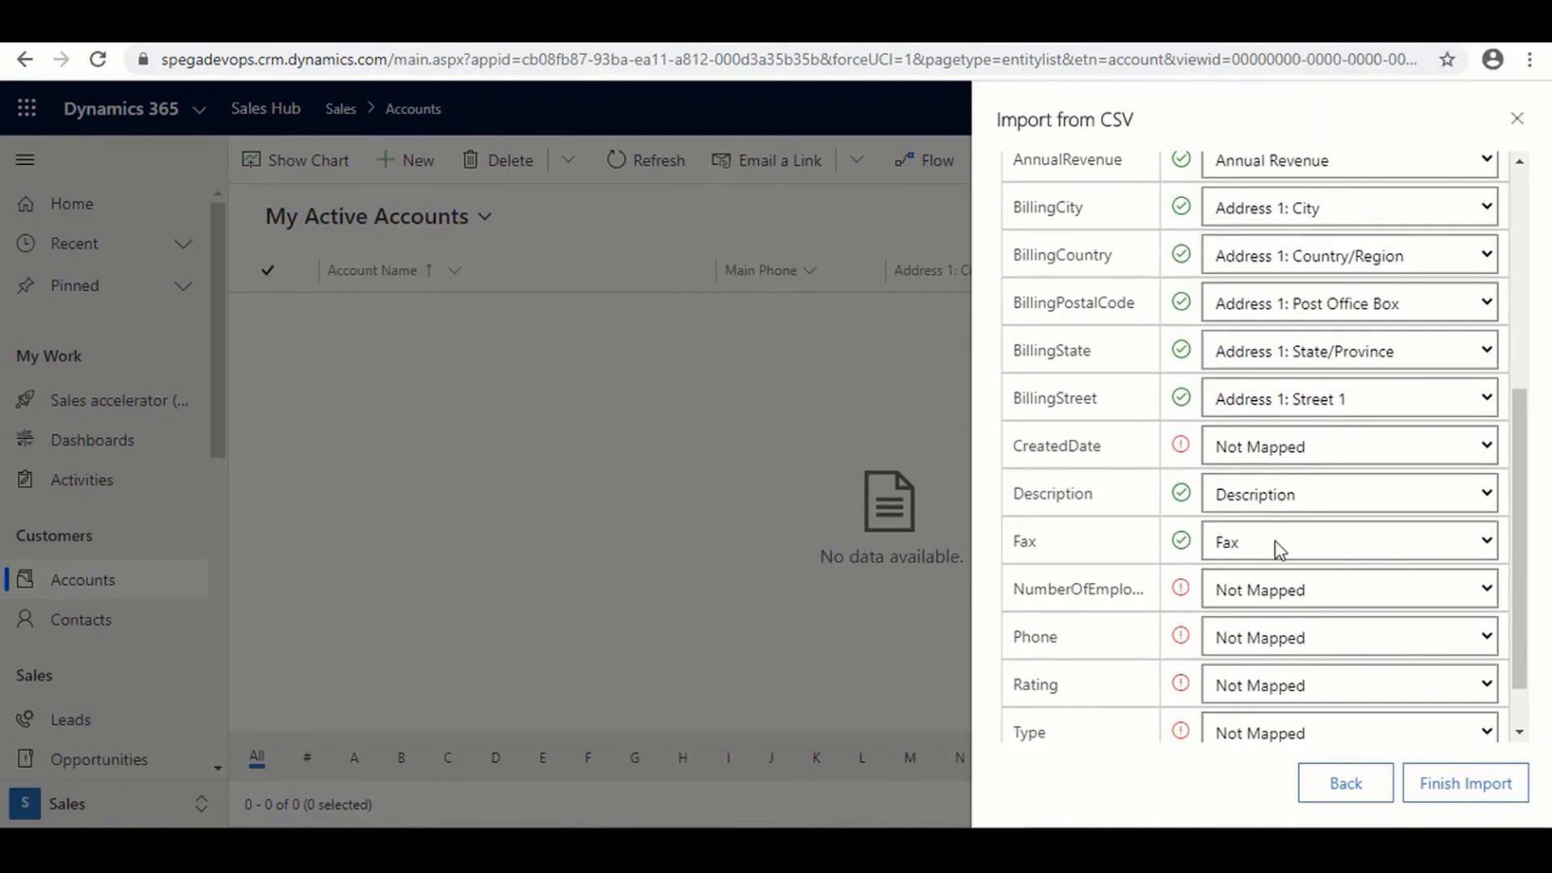
Map the NumberOfEmployees source field to Number of Employees and Phone to Main Phone
scroll(1275, 538, down, 1)
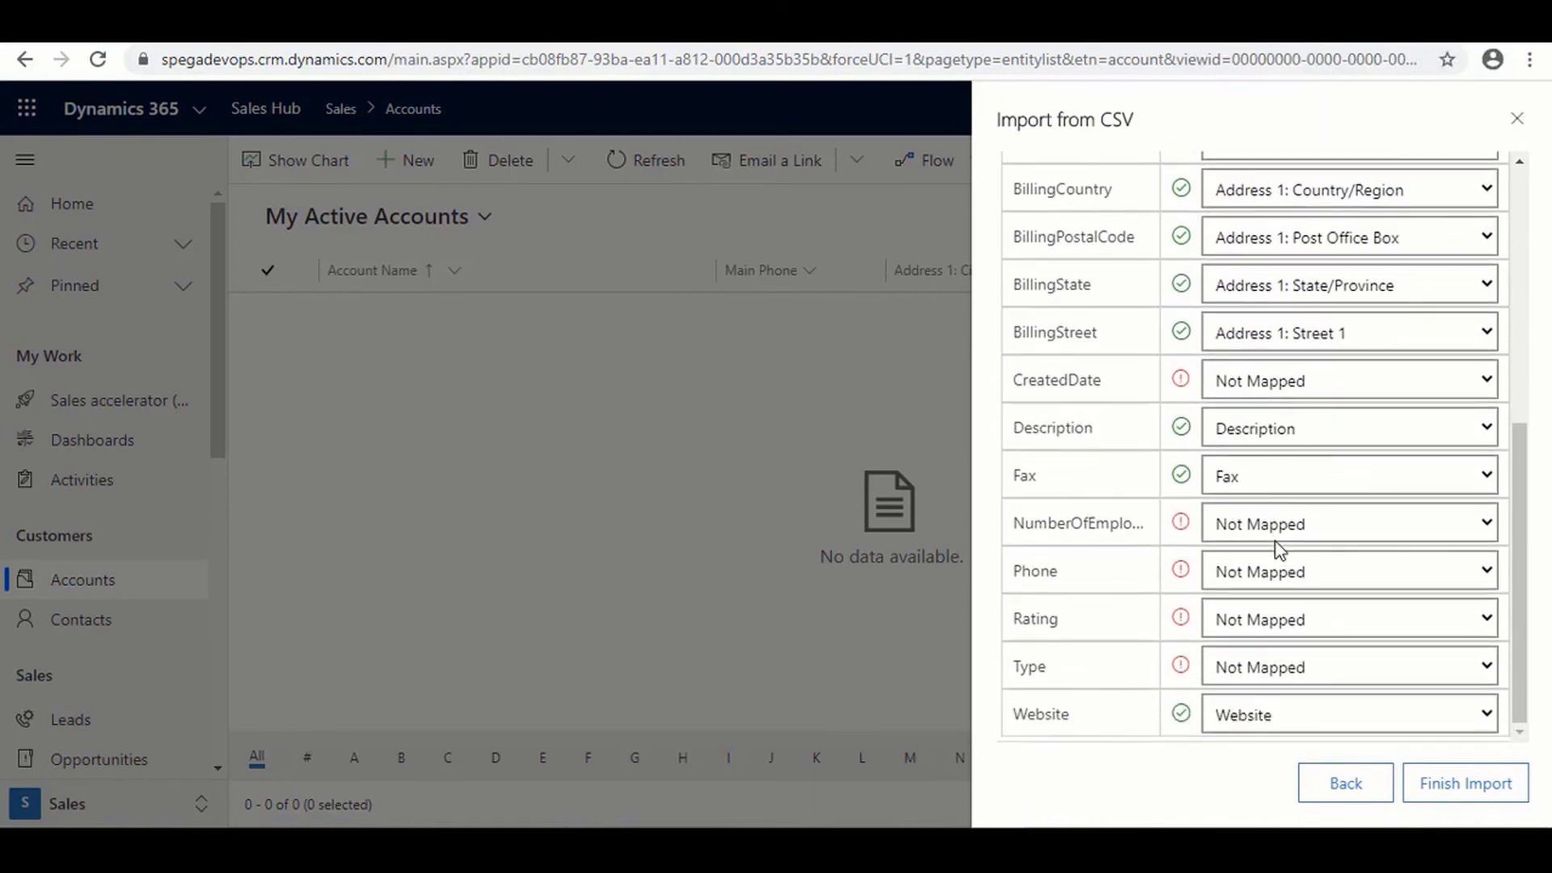
click(1275, 530)
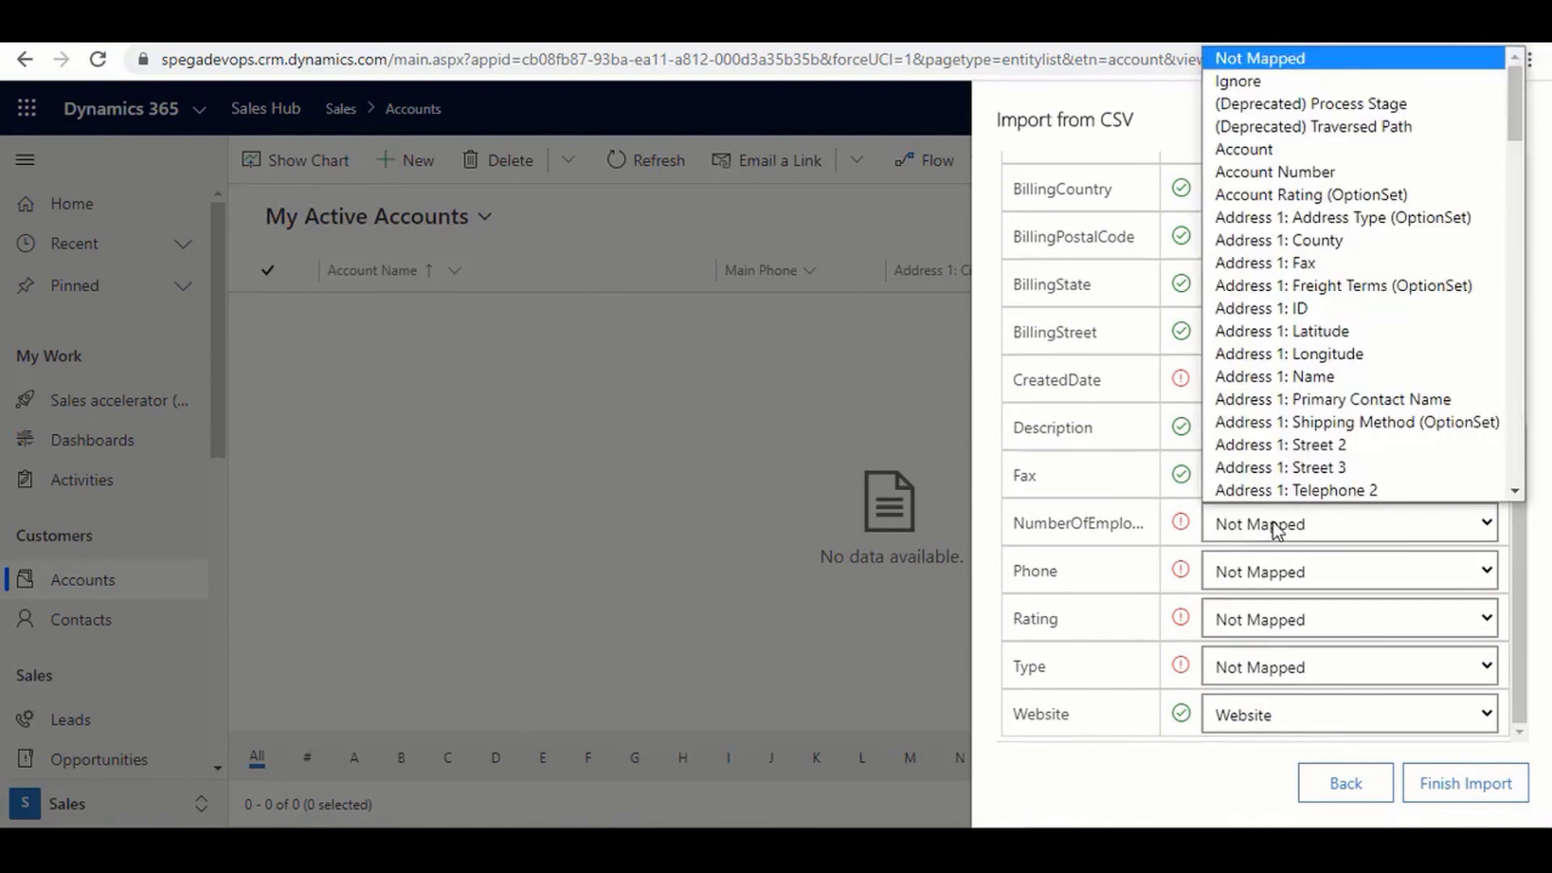
scroll(1273, 404, down, 15)
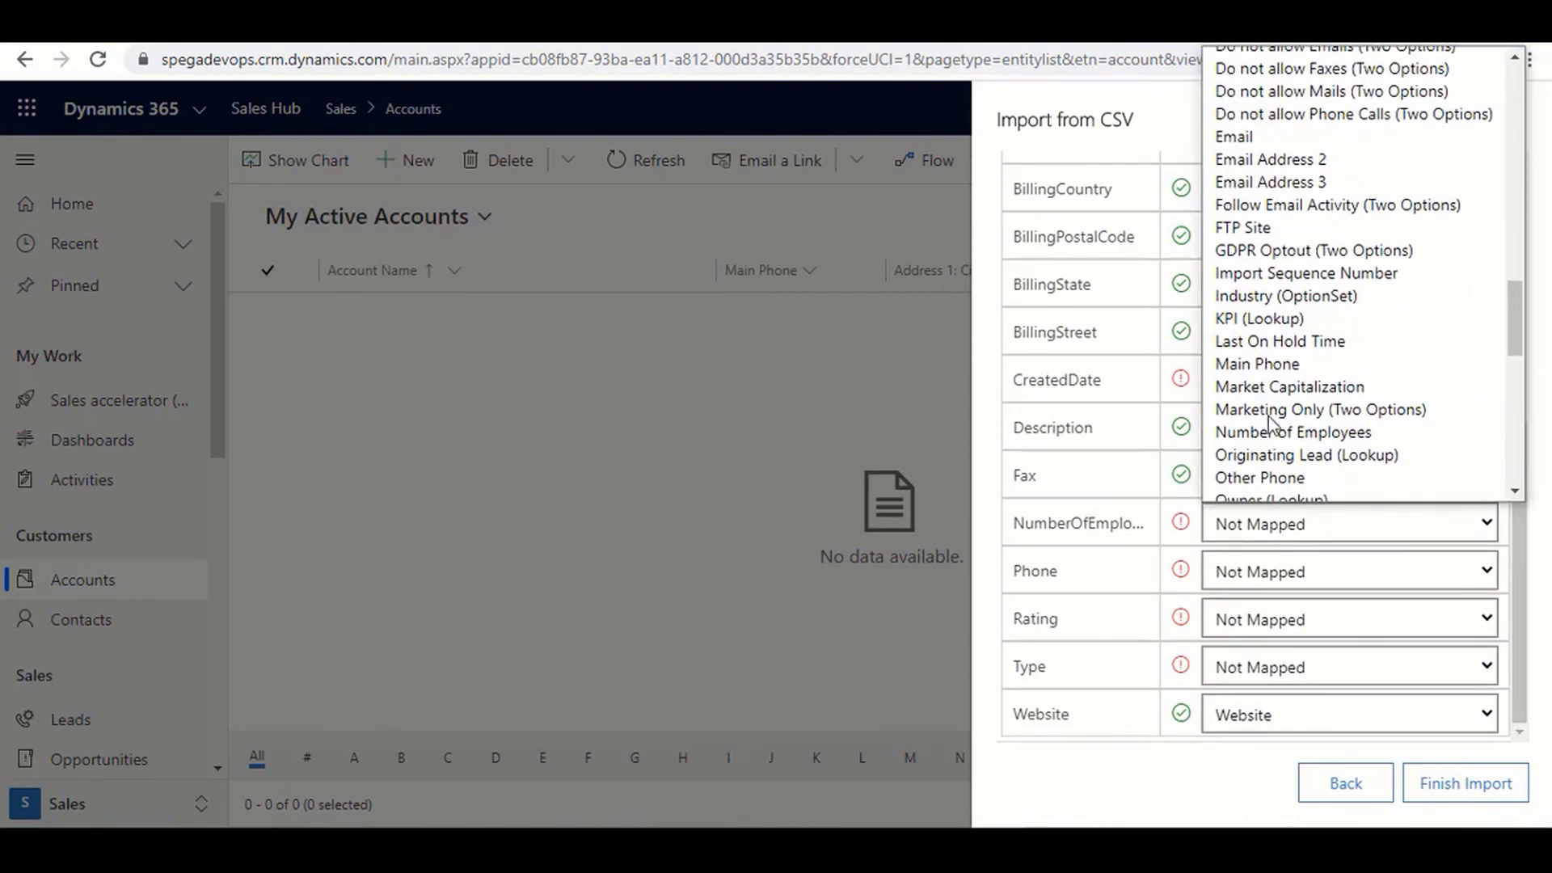
click(1273, 434)
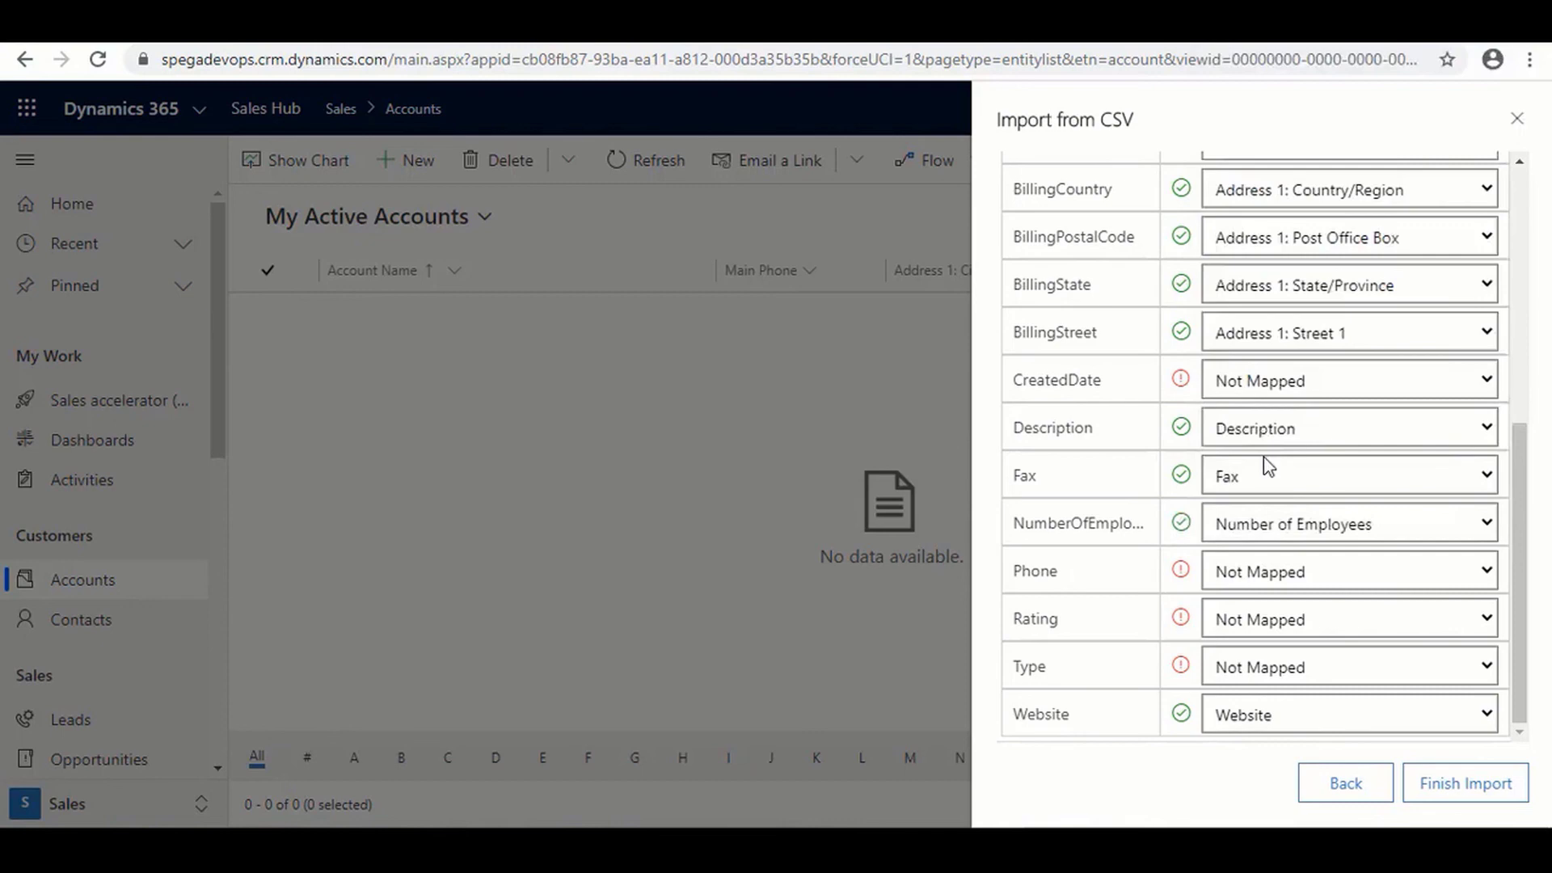
click(1277, 568)
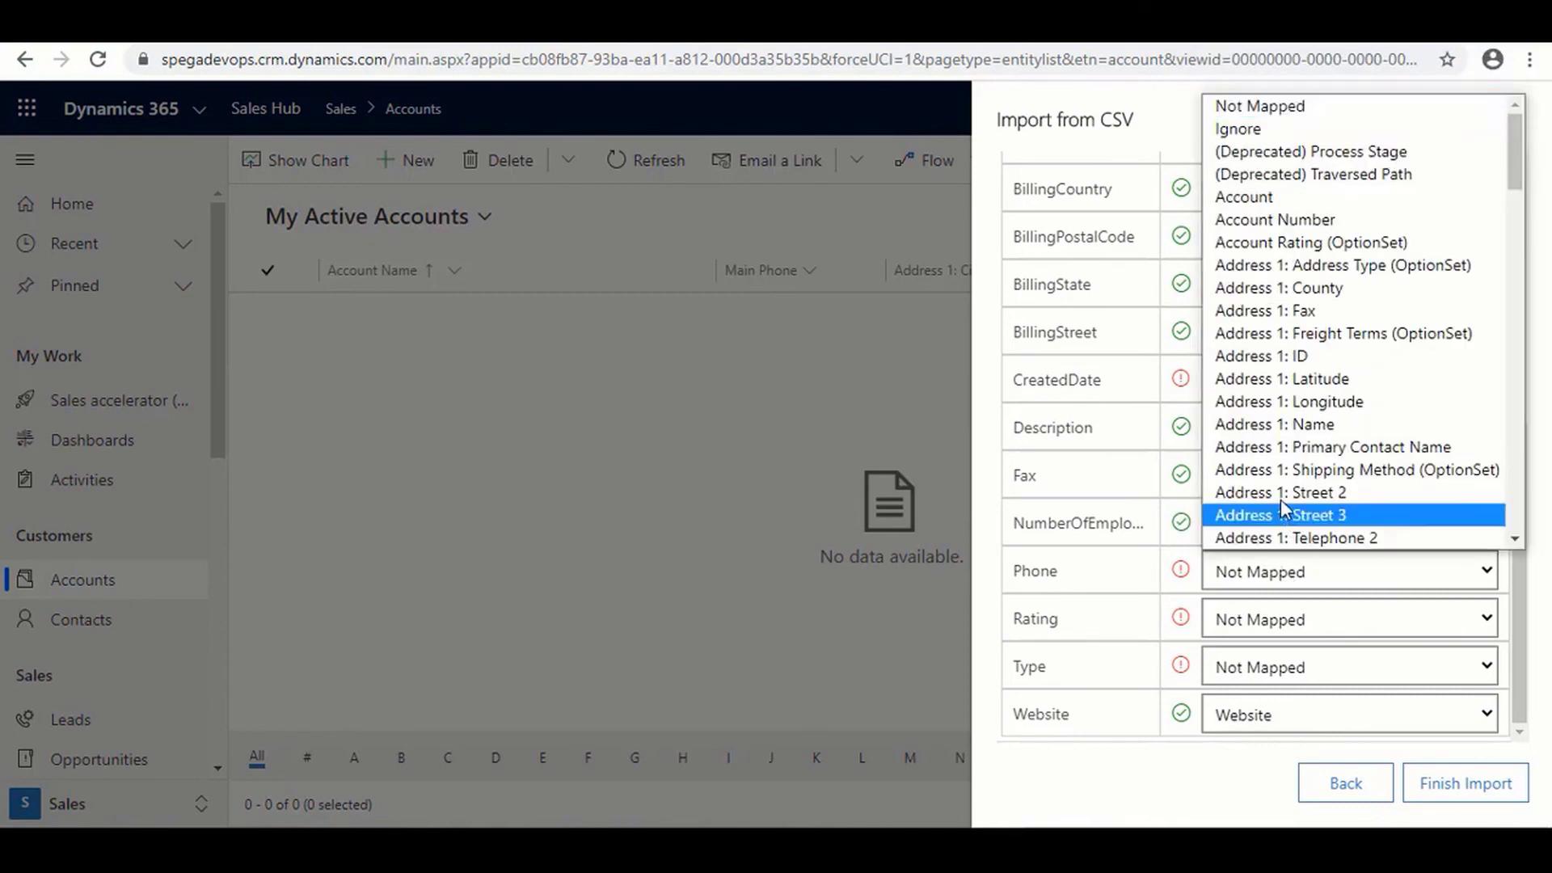
scroll(1284, 505, down, 5)
scroll(1283, 505, down, 10)
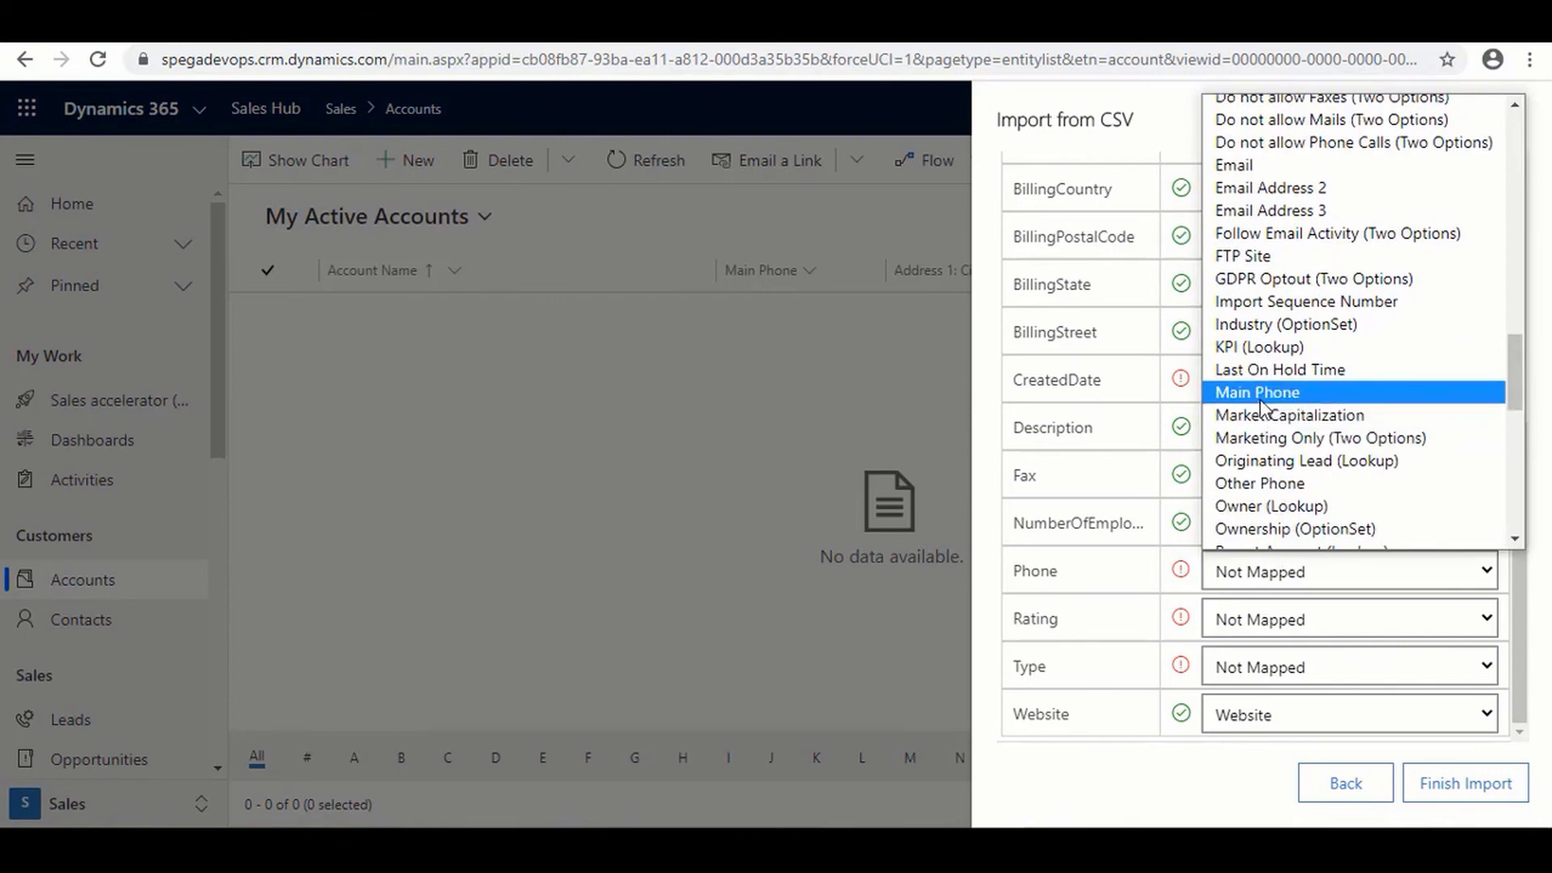
click(1259, 395)
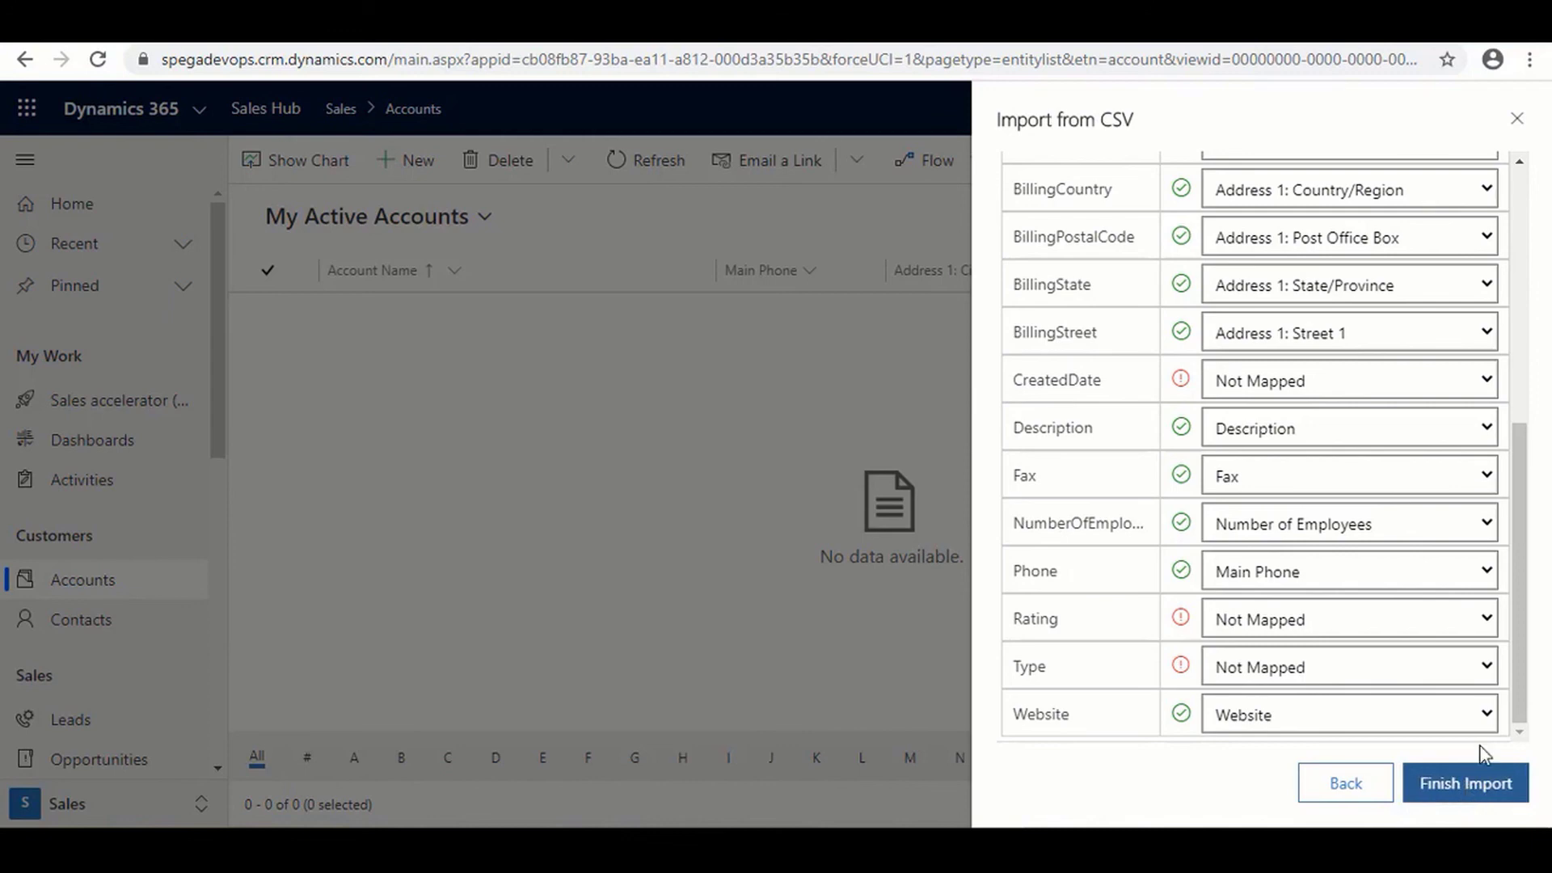
Submit the CSV import, ignoring the unmapped fields, and close the import wizard
click(1469, 796)
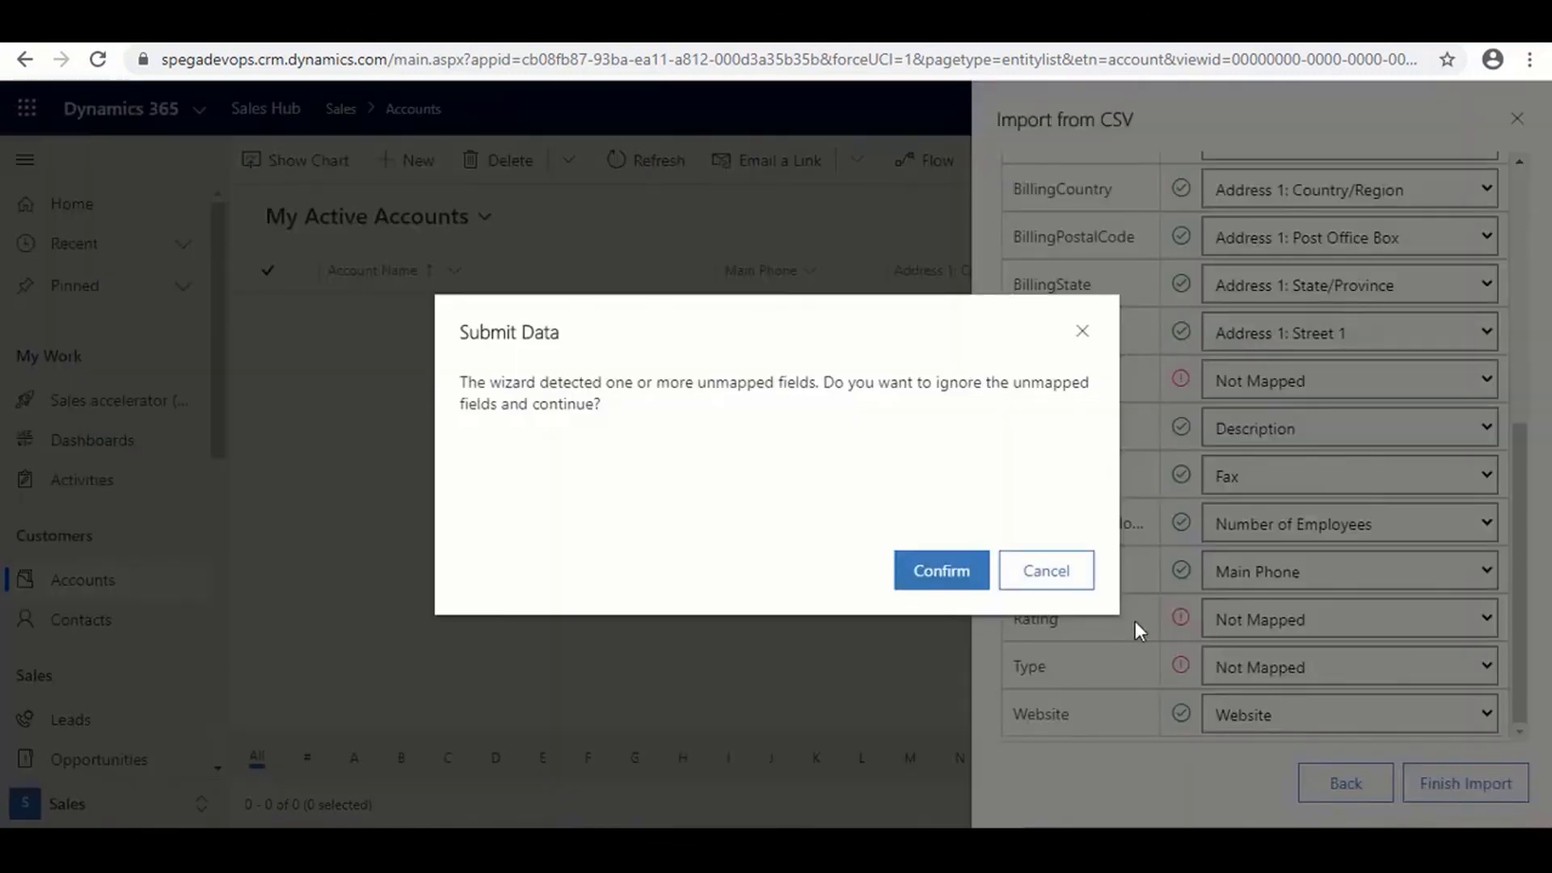
click(939, 575)
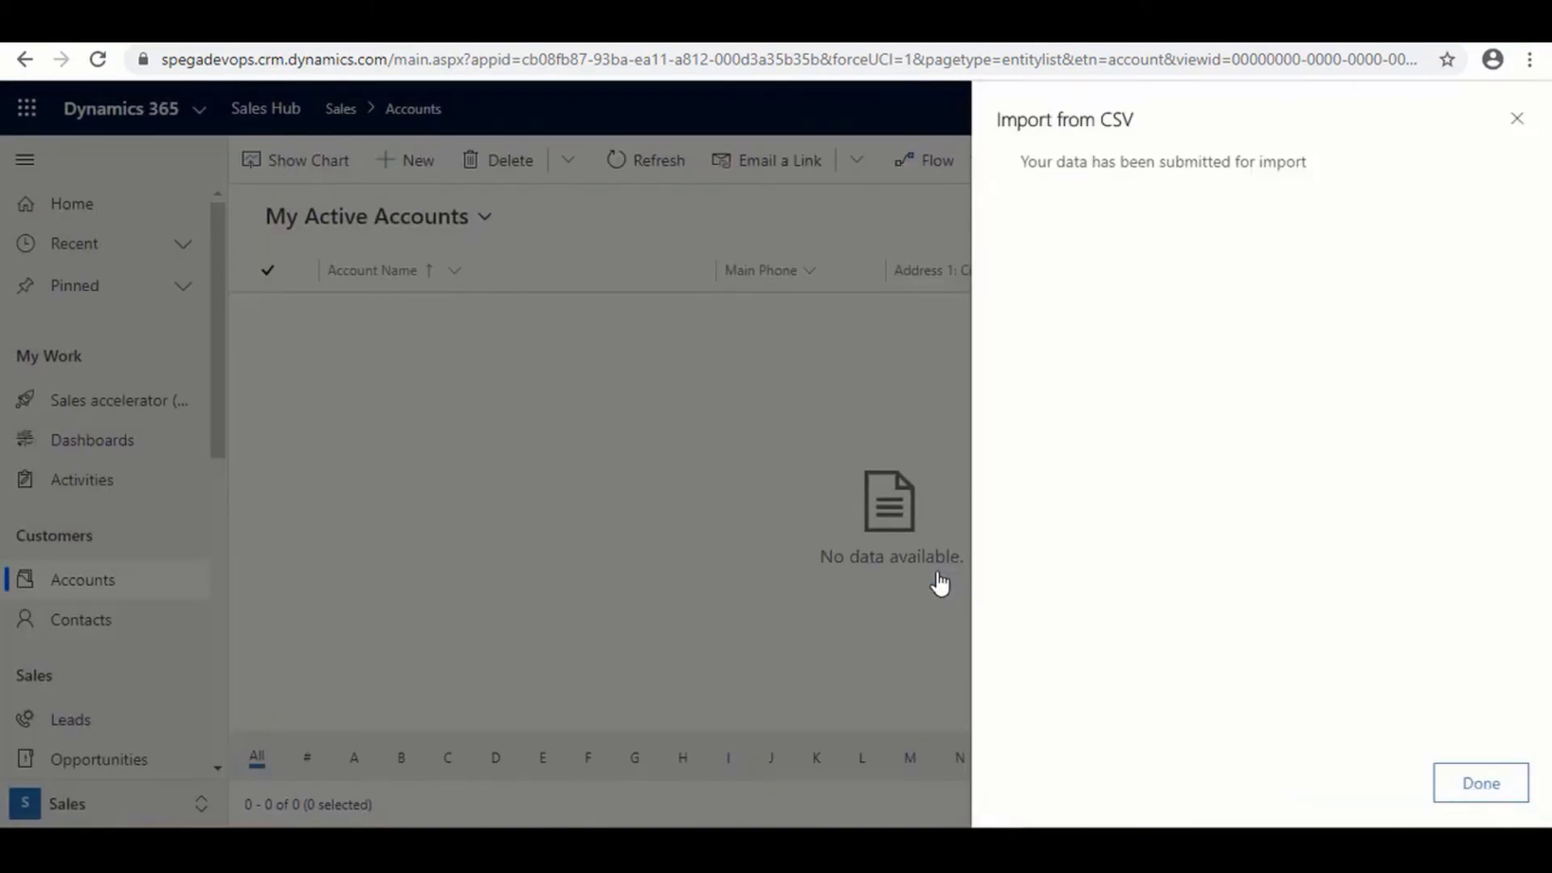
click(1482, 786)
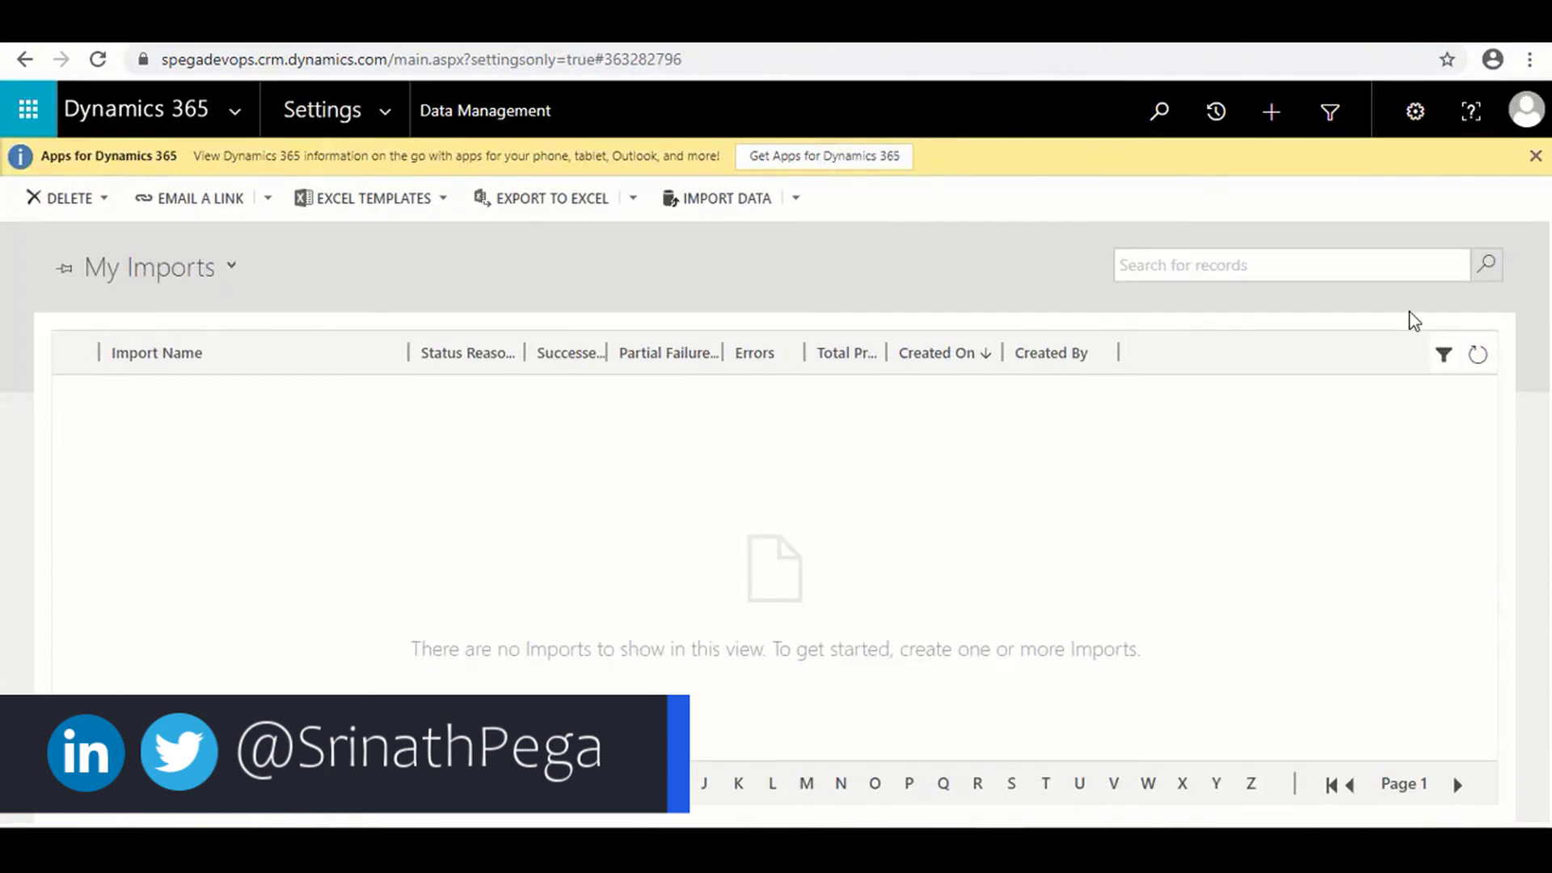
Refresh the My Imports list in Data Management repeatedly to check the status of the Account.csv import
click(1479, 357)
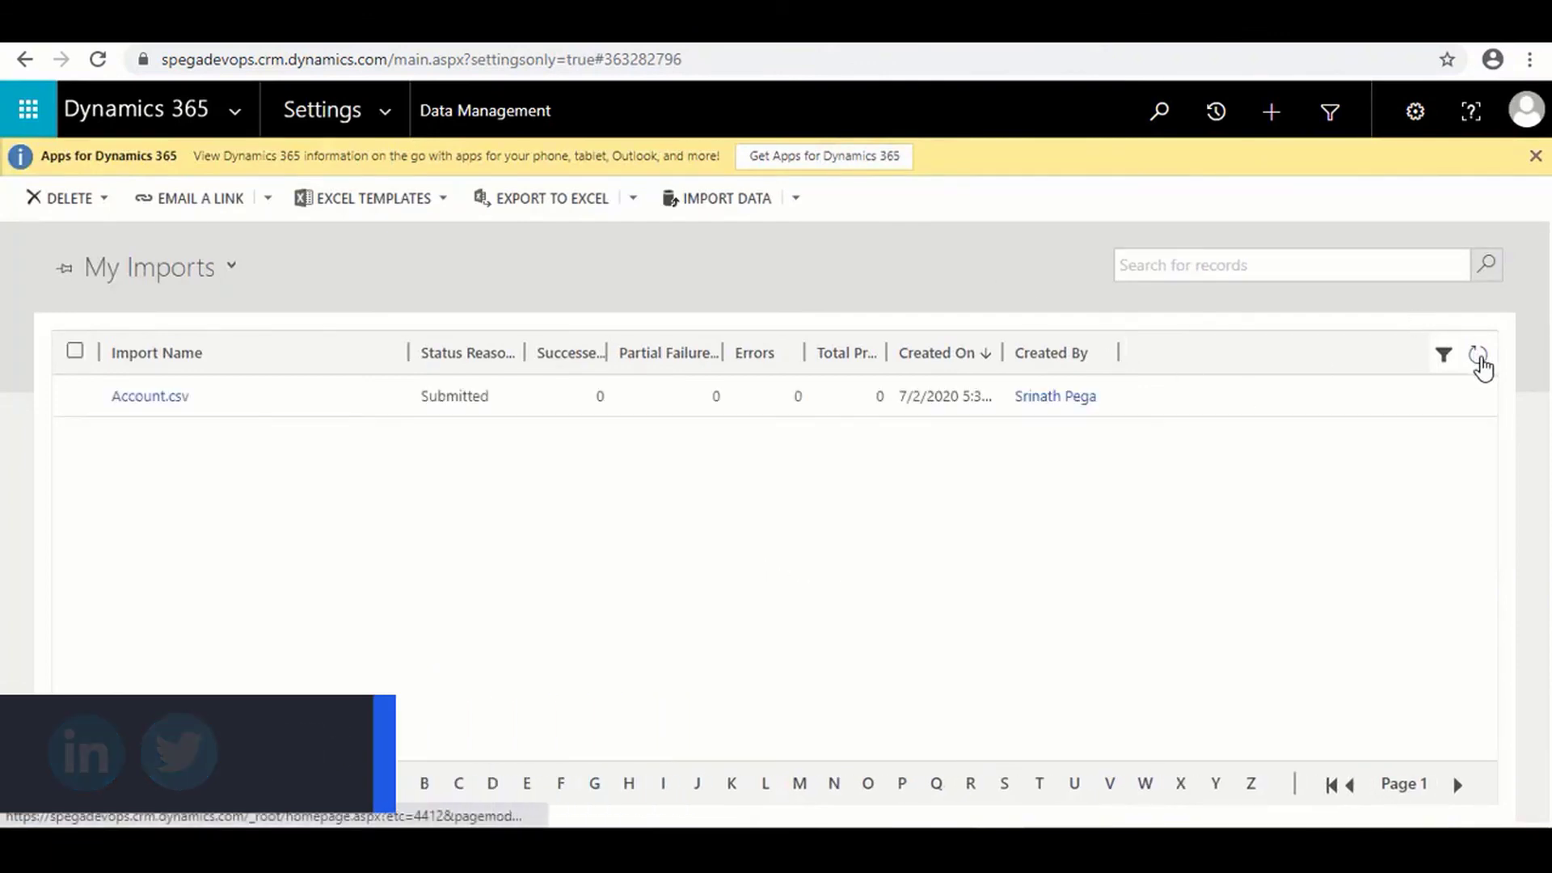
click(1479, 357)
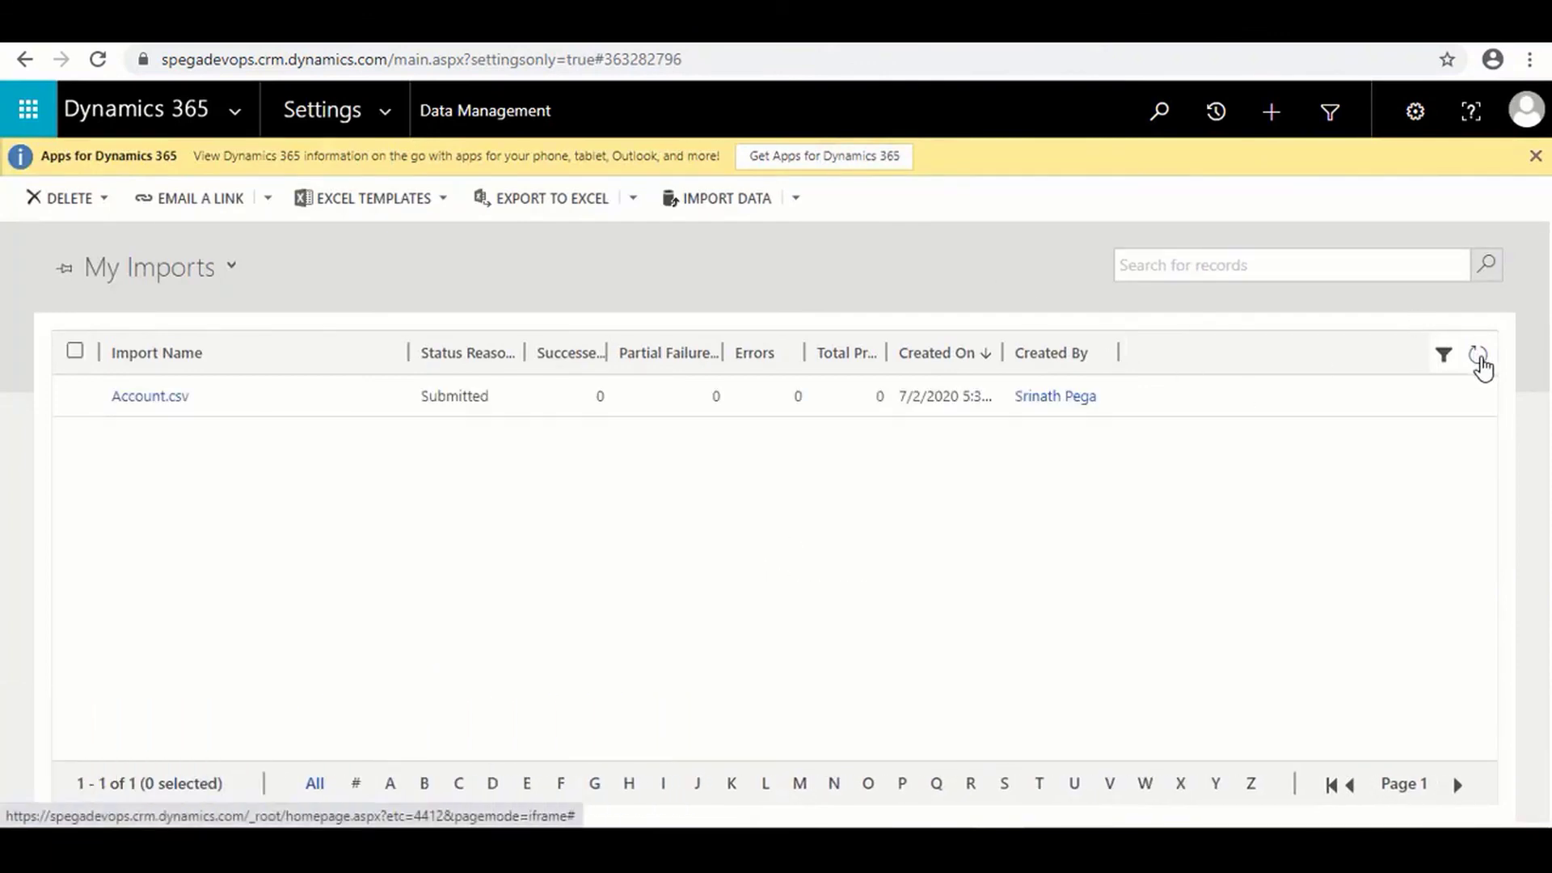
click(1479, 357)
click(1479, 357)
click(1479, 357)
click(1479, 357)
click(1480, 358)
click(1480, 358)
click(1479, 358)
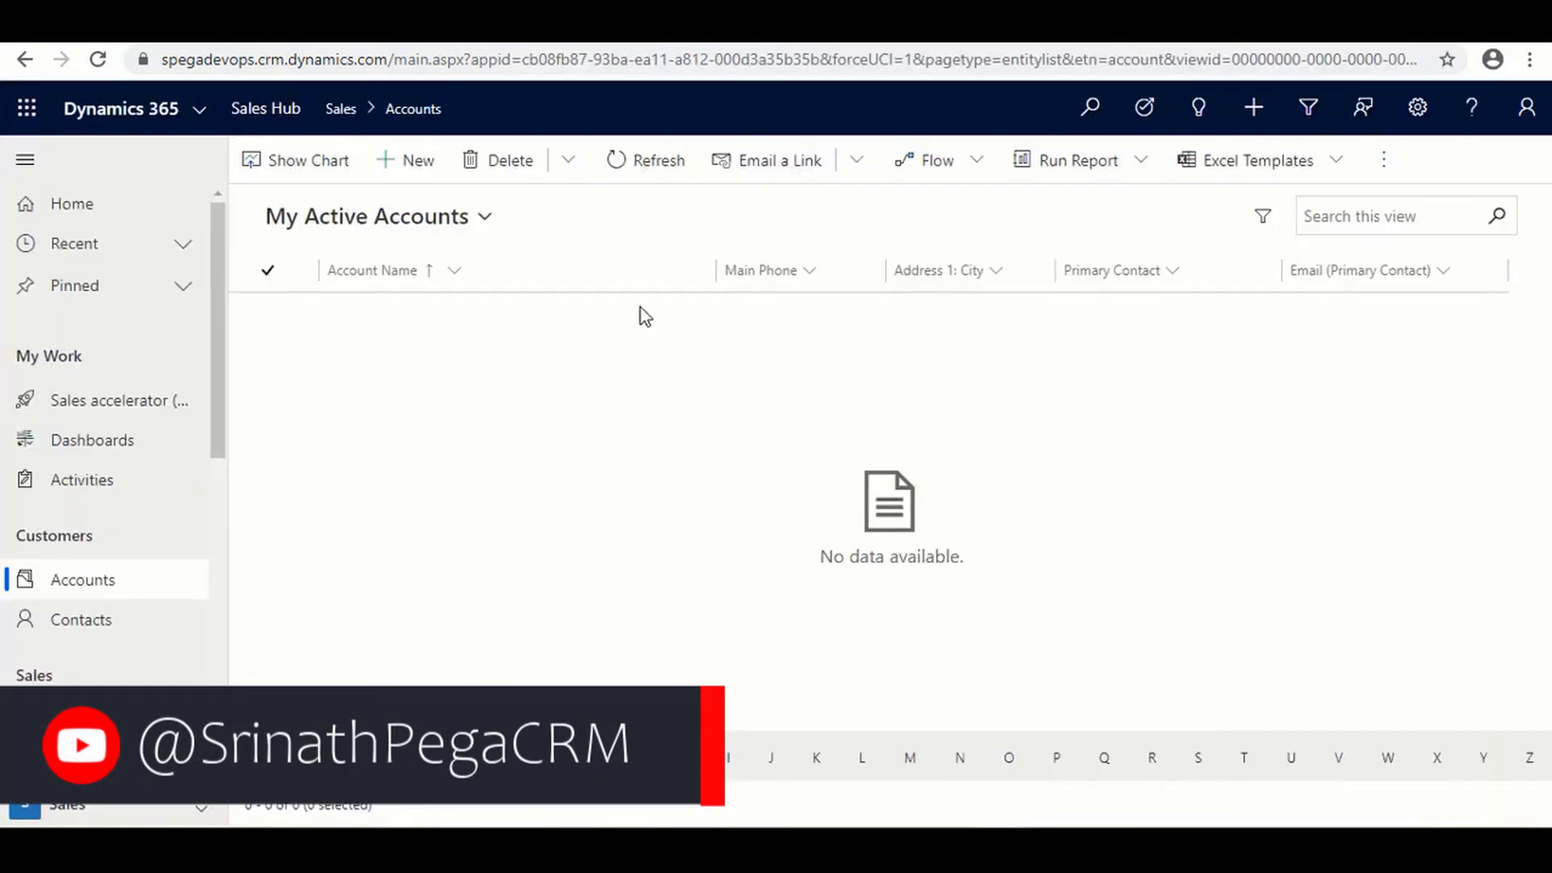
Refresh the My Active Accounts list, then open the Express Logistics and Transport account and review its summary and address fields
click(657, 166)
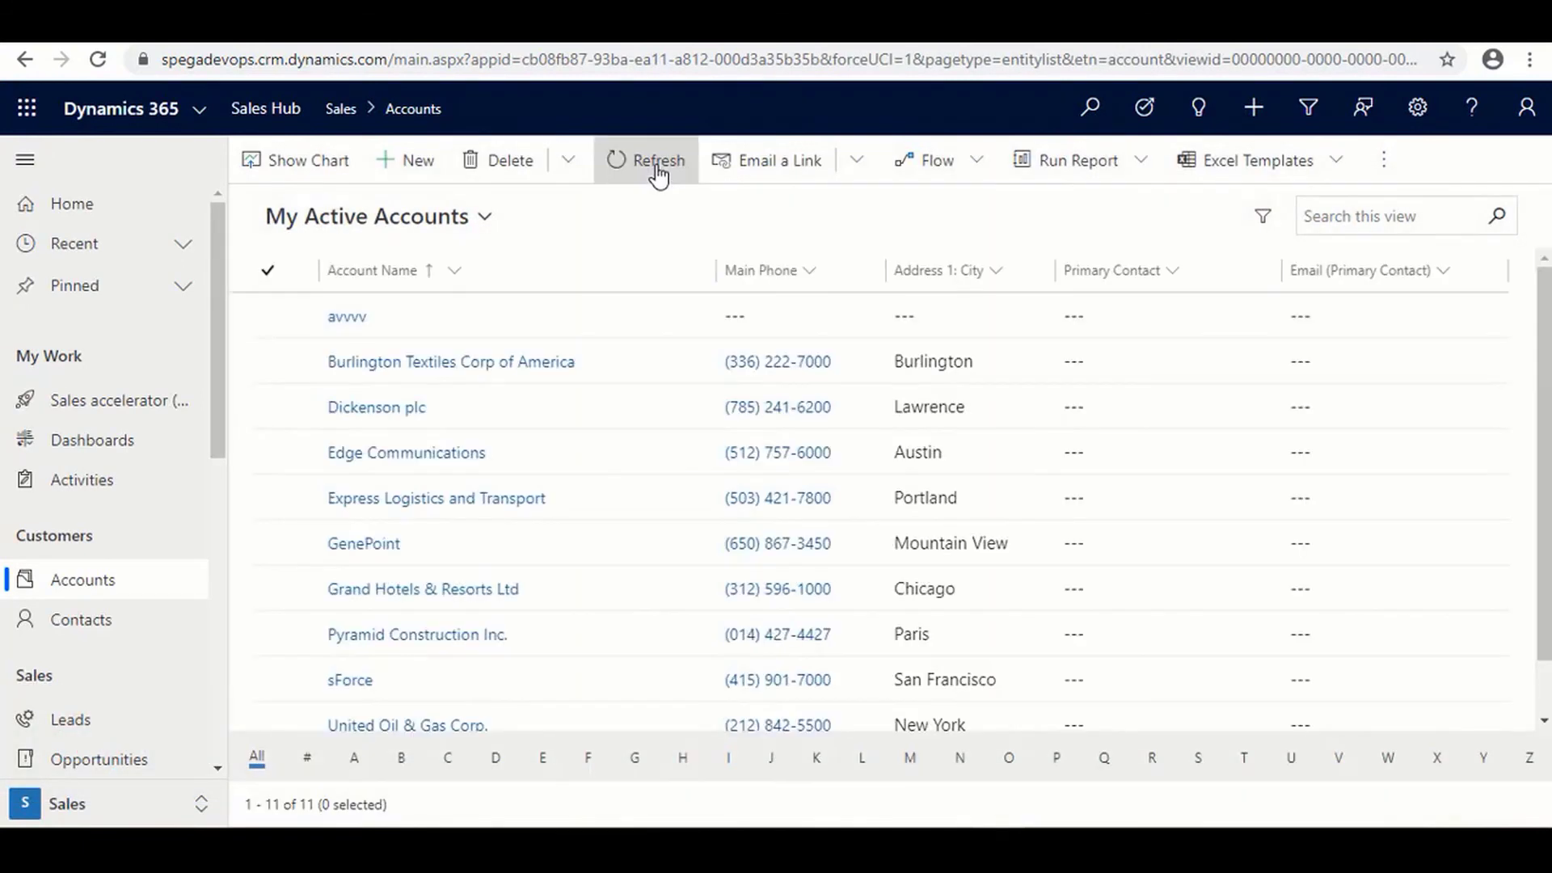
scroll(647, 591, down, 1)
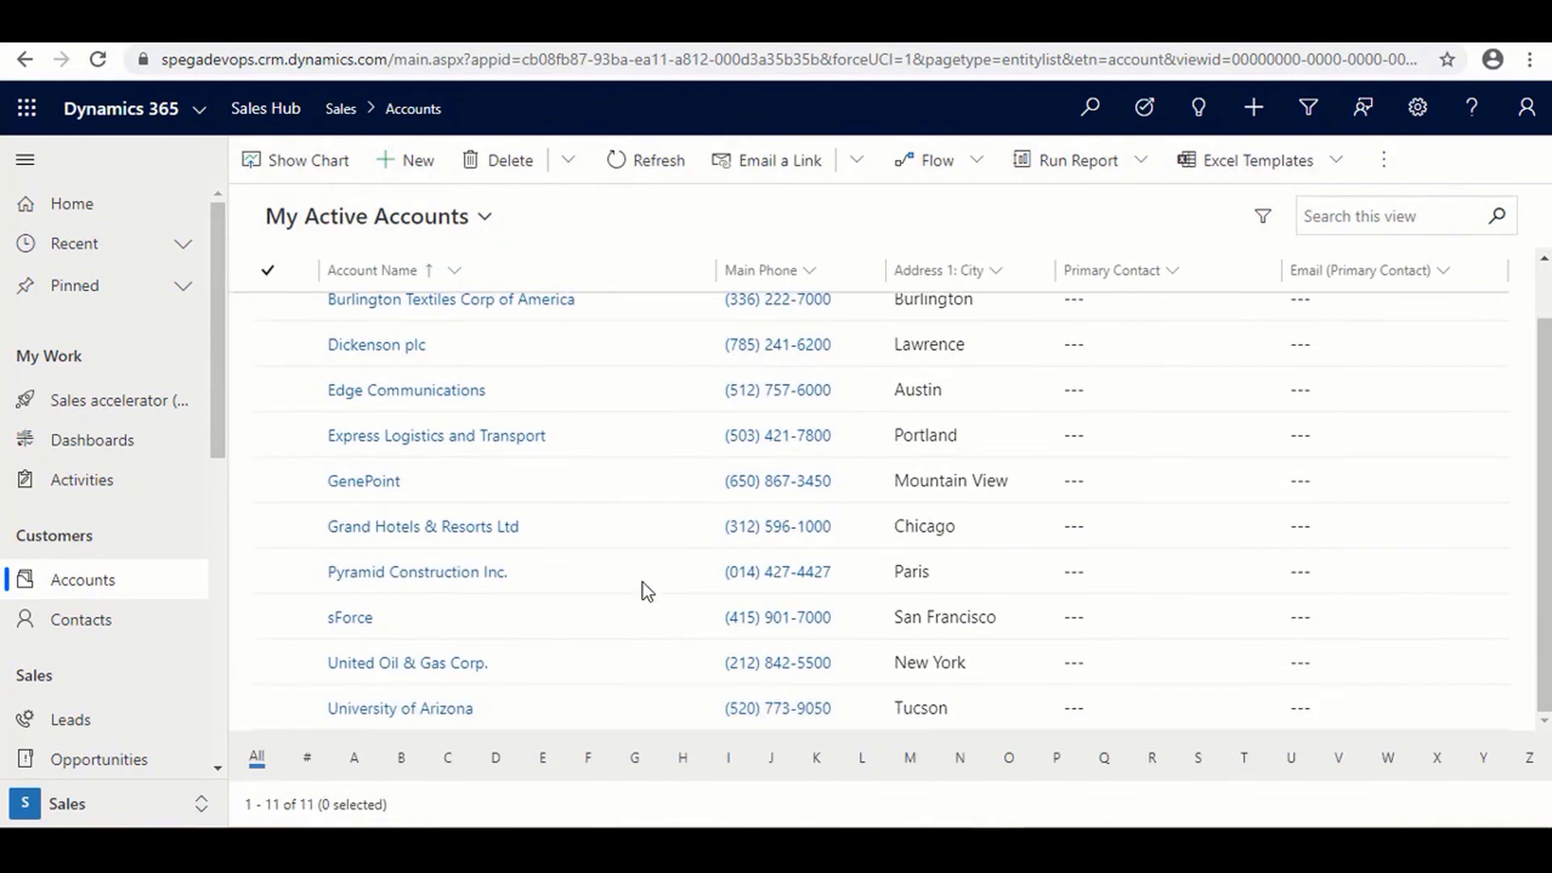
click(501, 446)
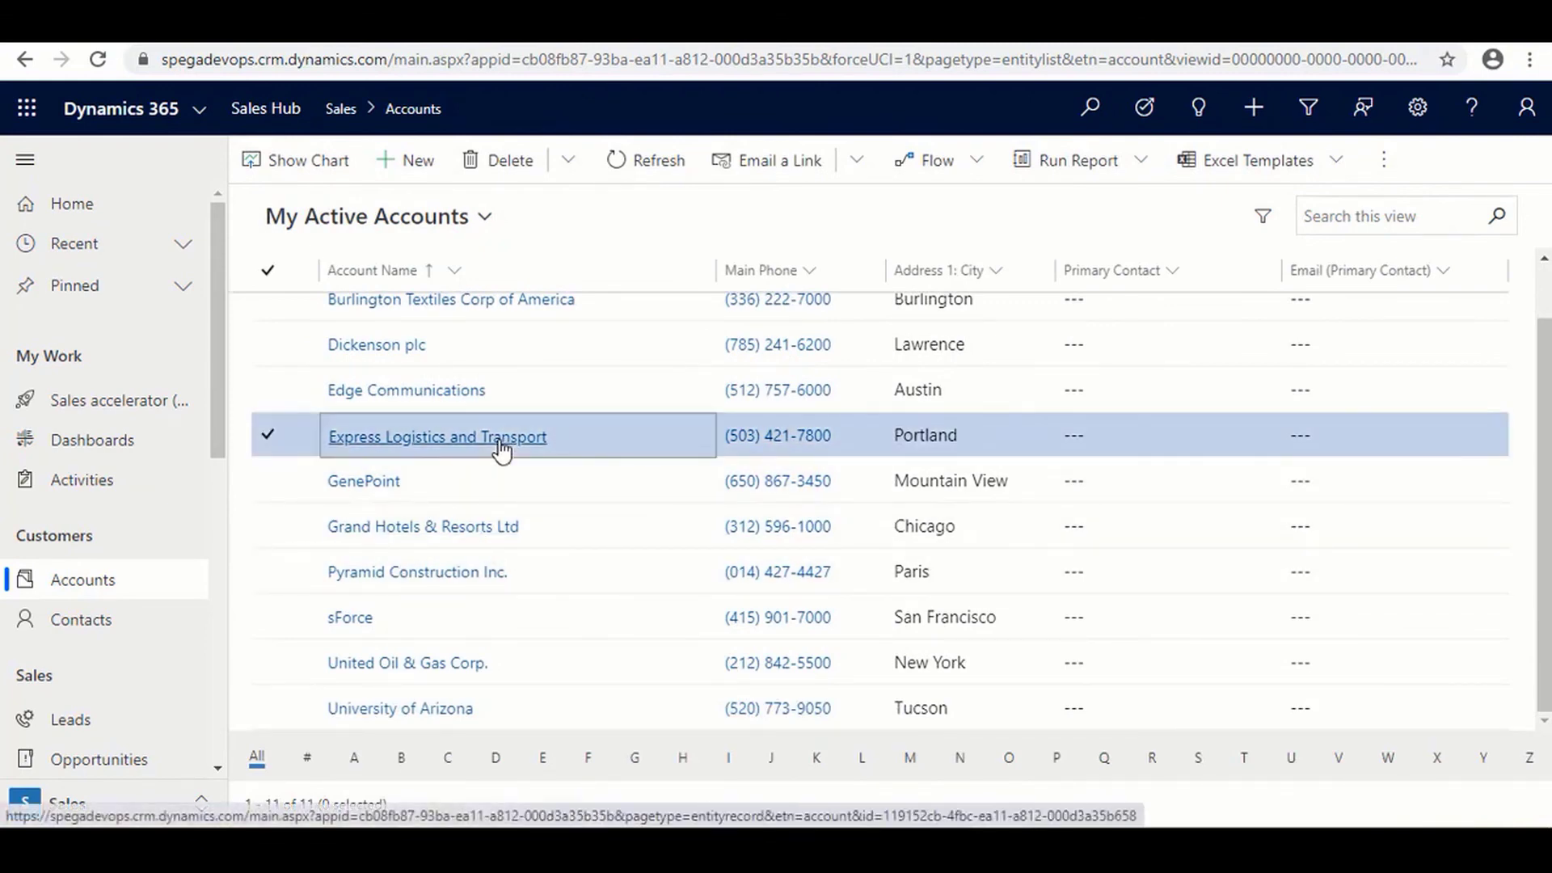
click(524, 441)
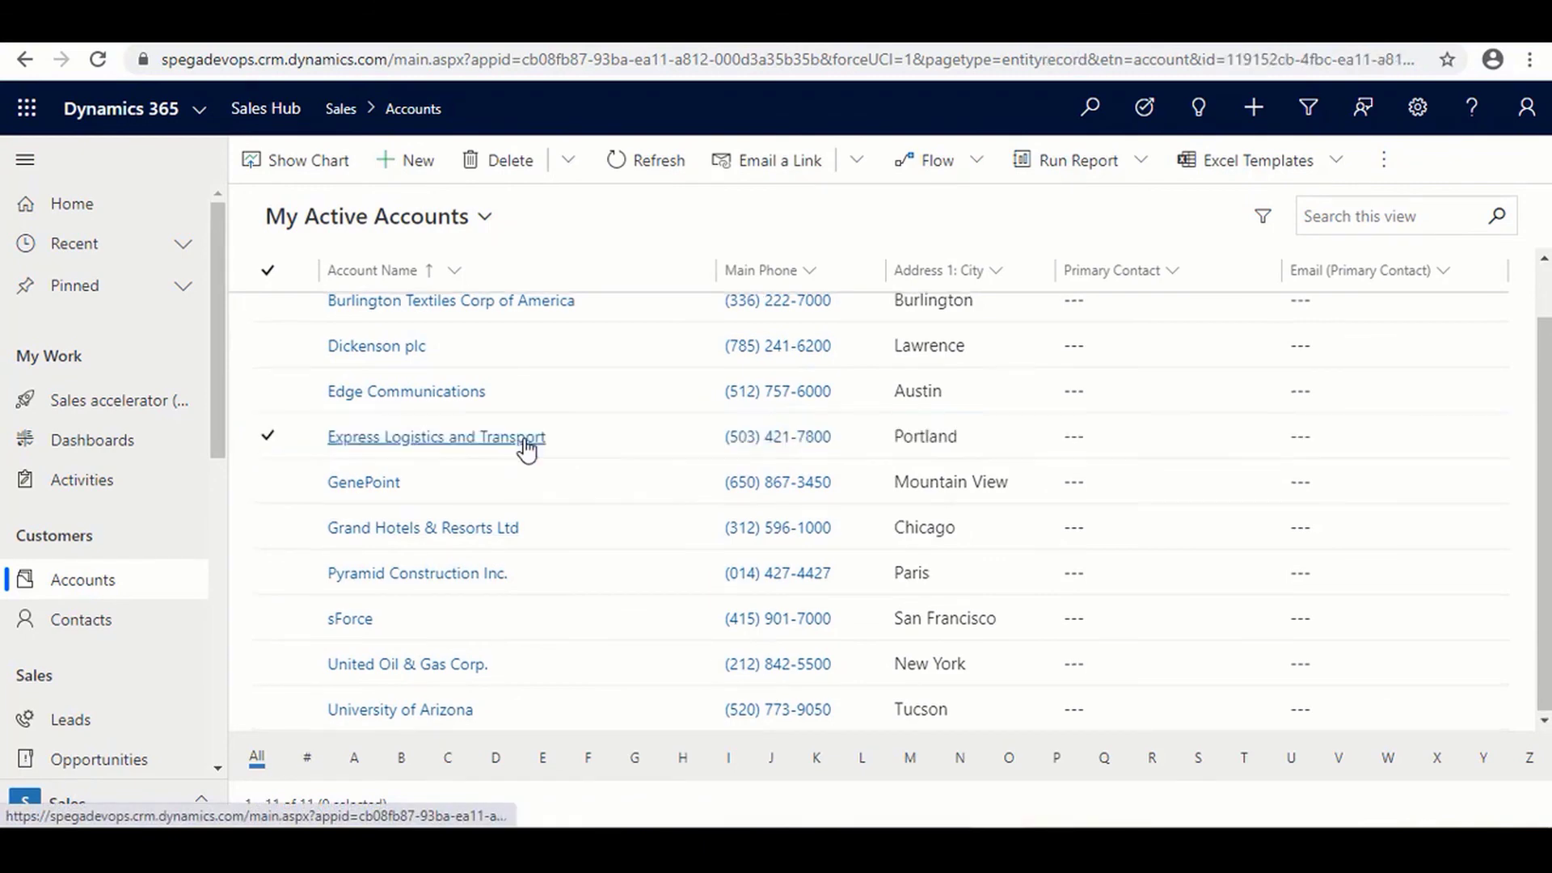
scroll(781, 649, down, 3)
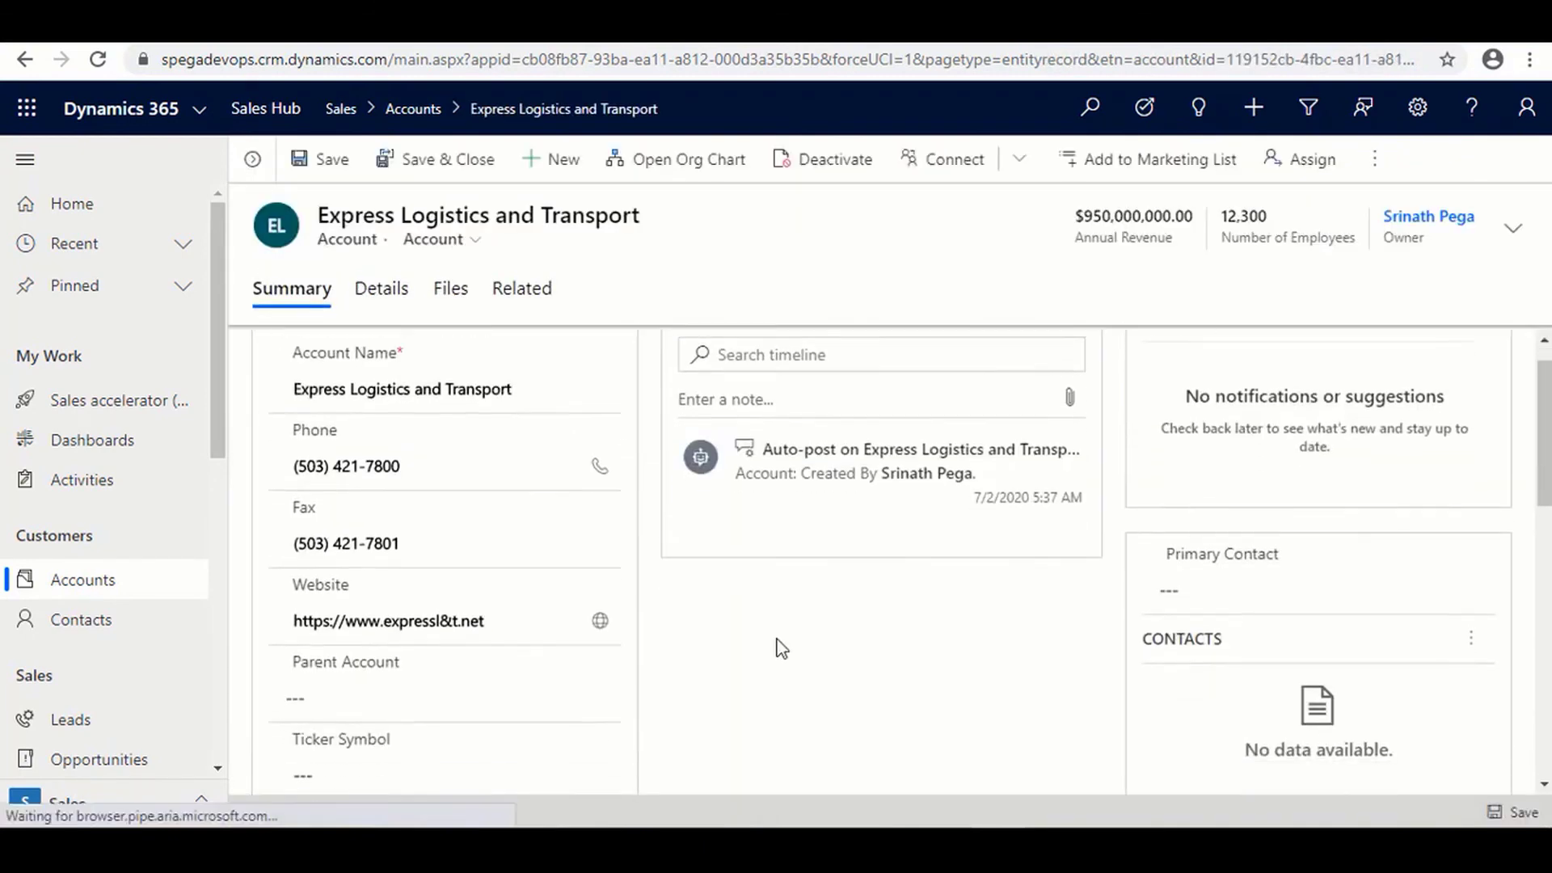
scroll(782, 649, down, 10)
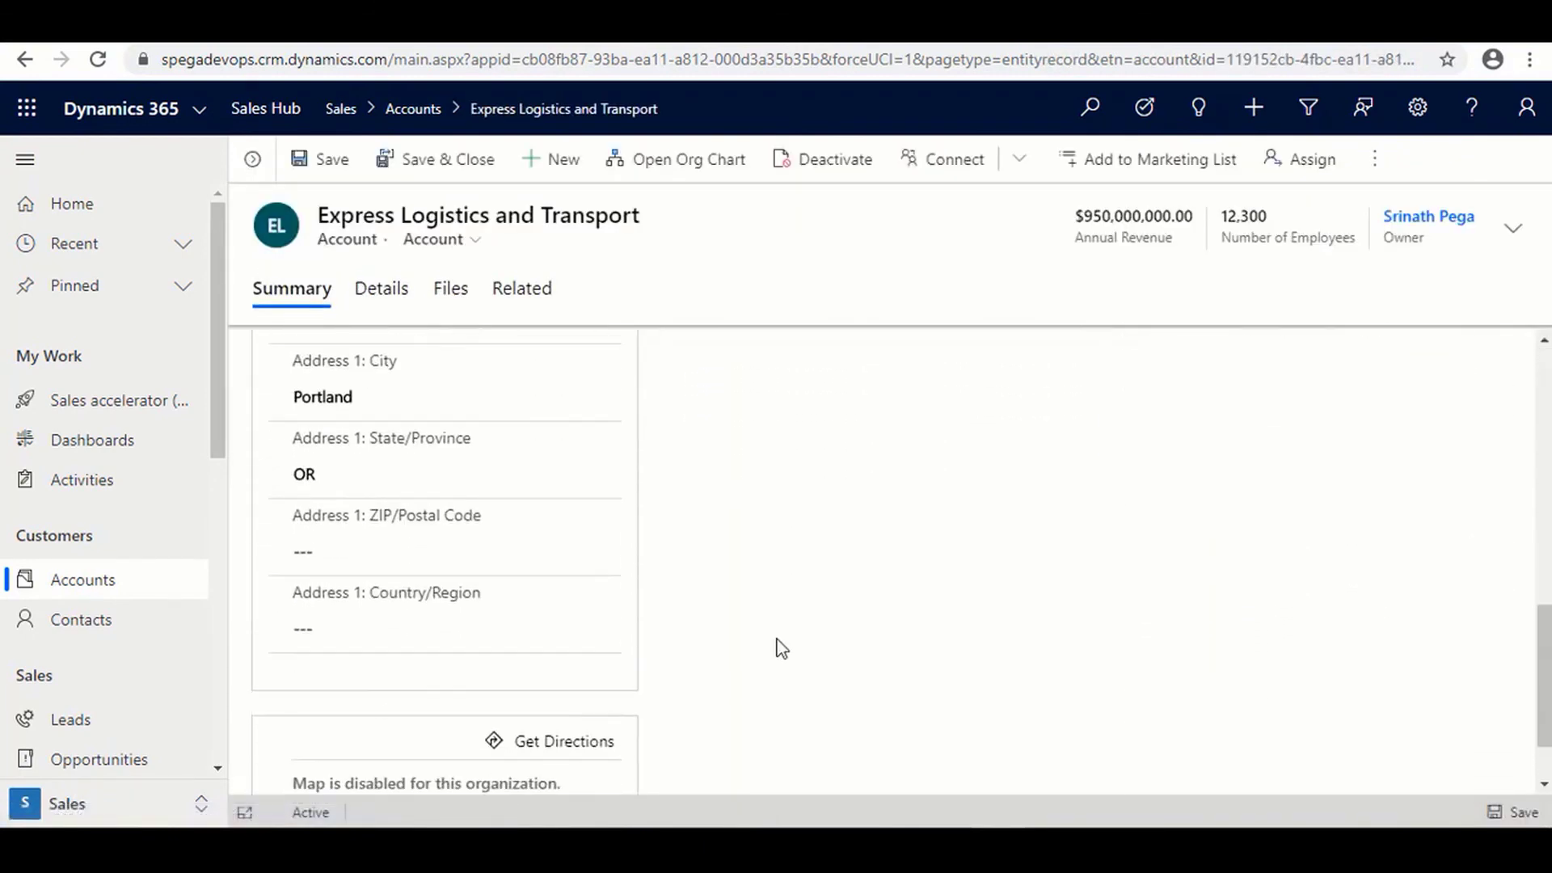
scroll(781, 649, up, 6)
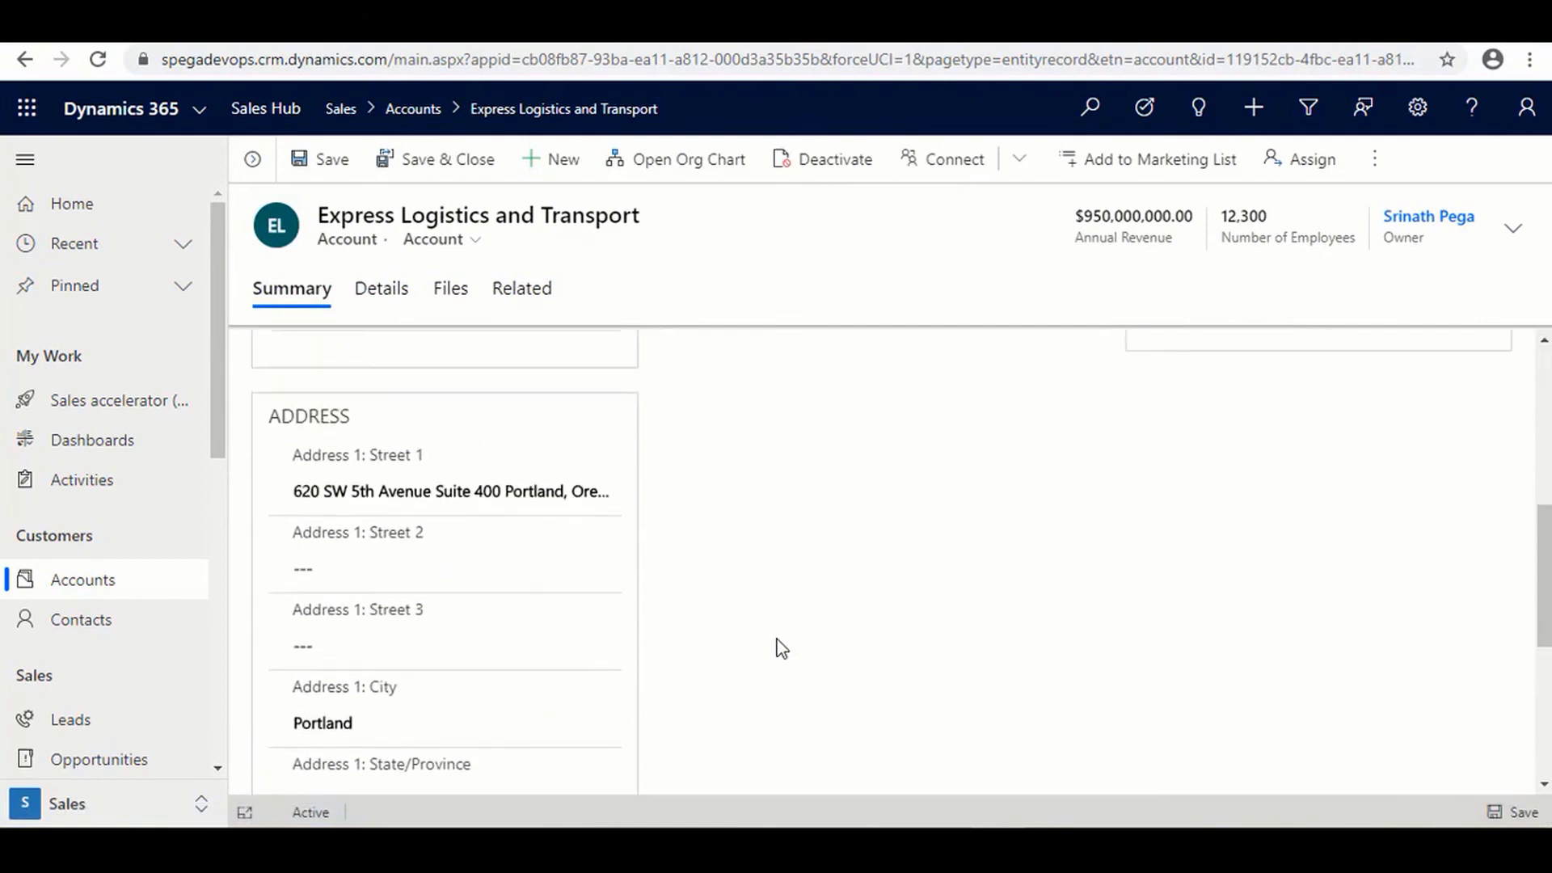
scroll(782, 649, up, 4)
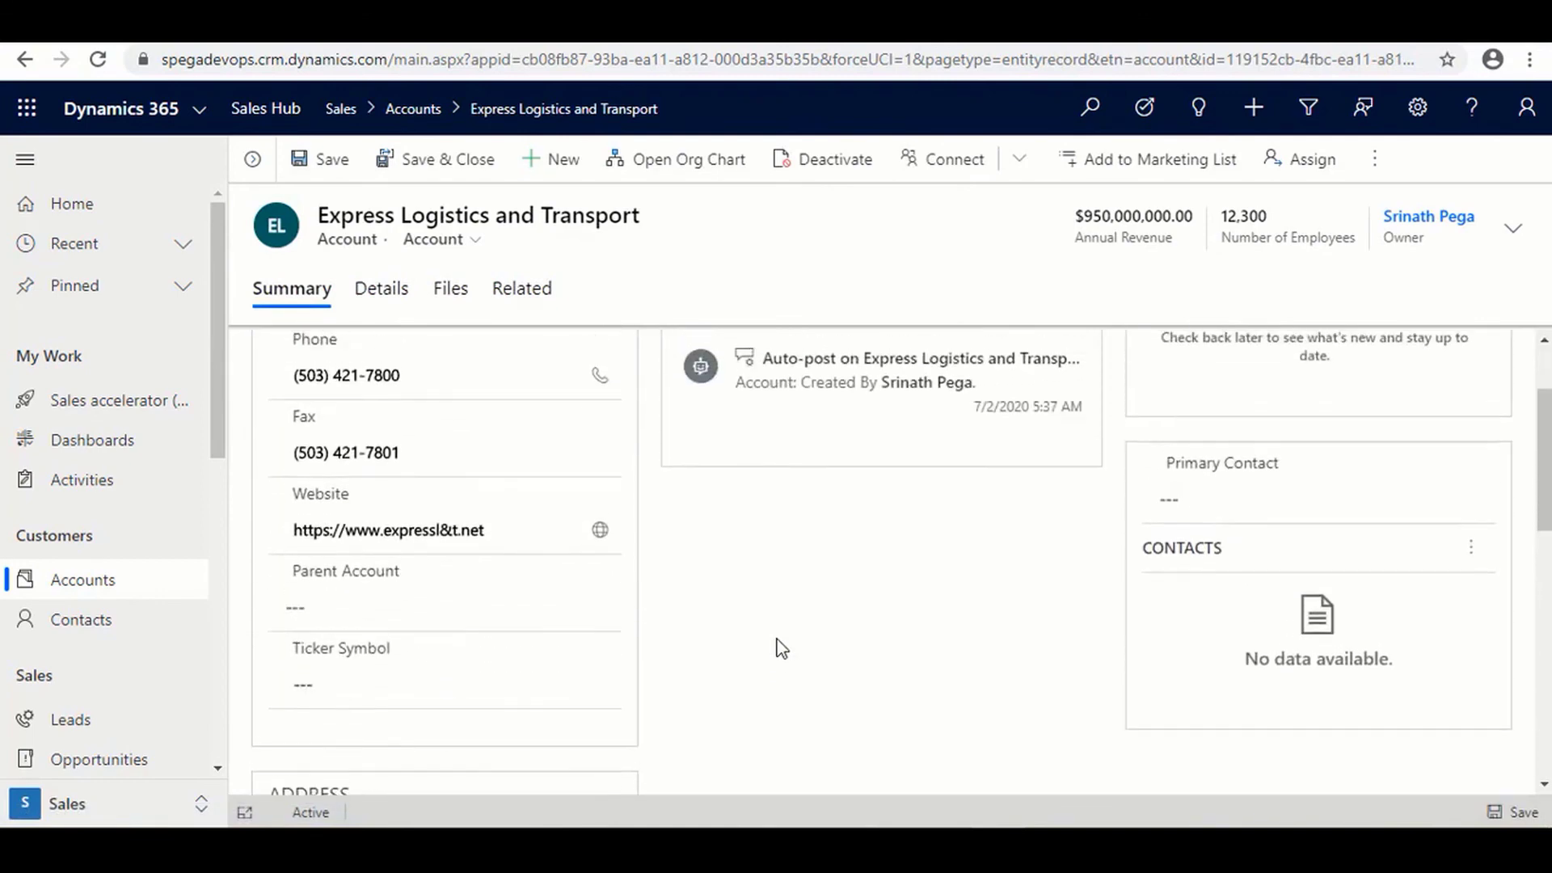